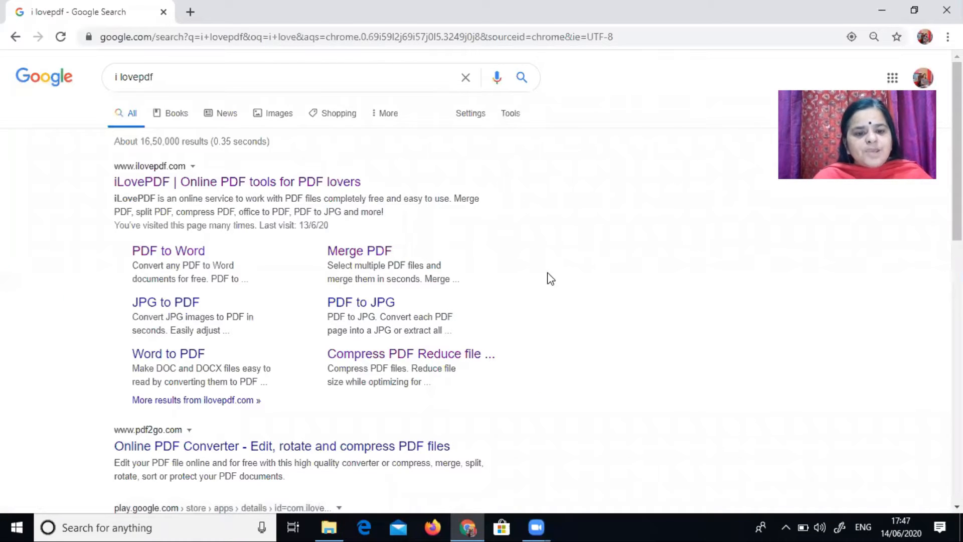
Step: Open the iLovePDF website from the search results
{"action": "left_click", "coordinate": [307, 185]}
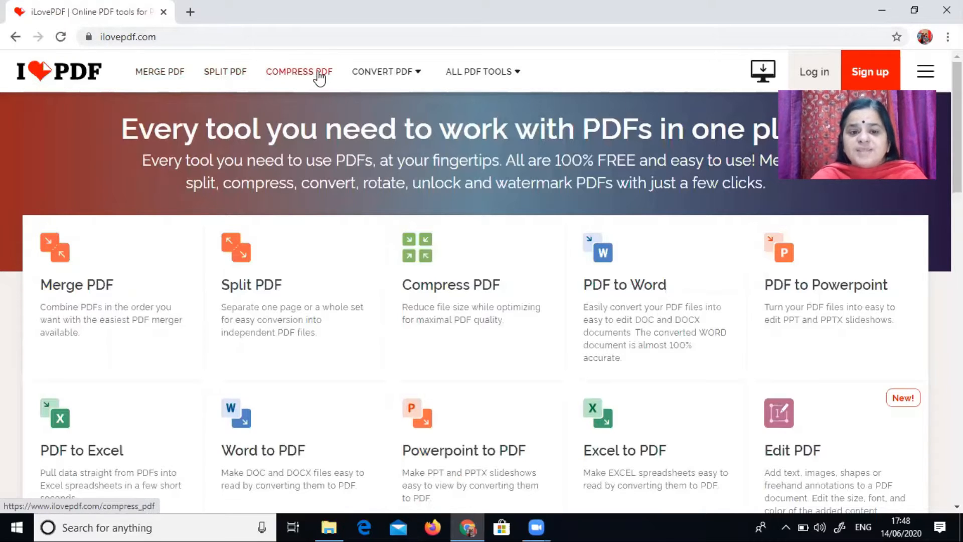
{"action": "mouse_move", "coordinate": [371, 78]}
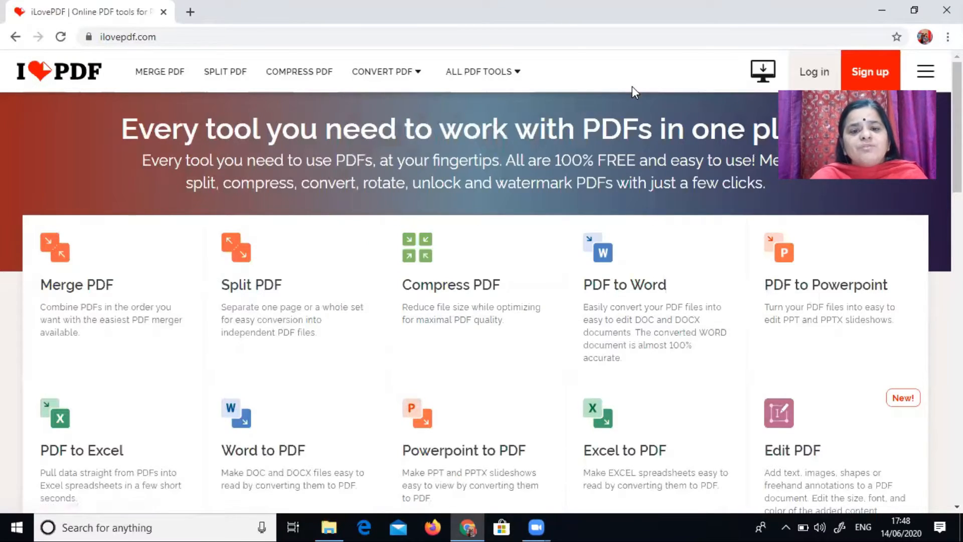
{"action": "mouse_move", "coordinate": [504, 82]}
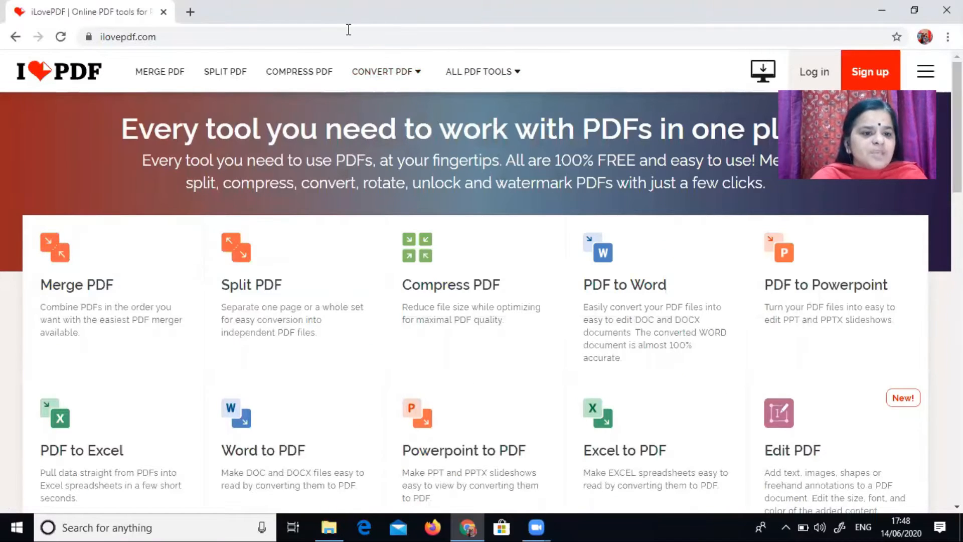
{"action": "mouse_move", "coordinate": [481, 71]}
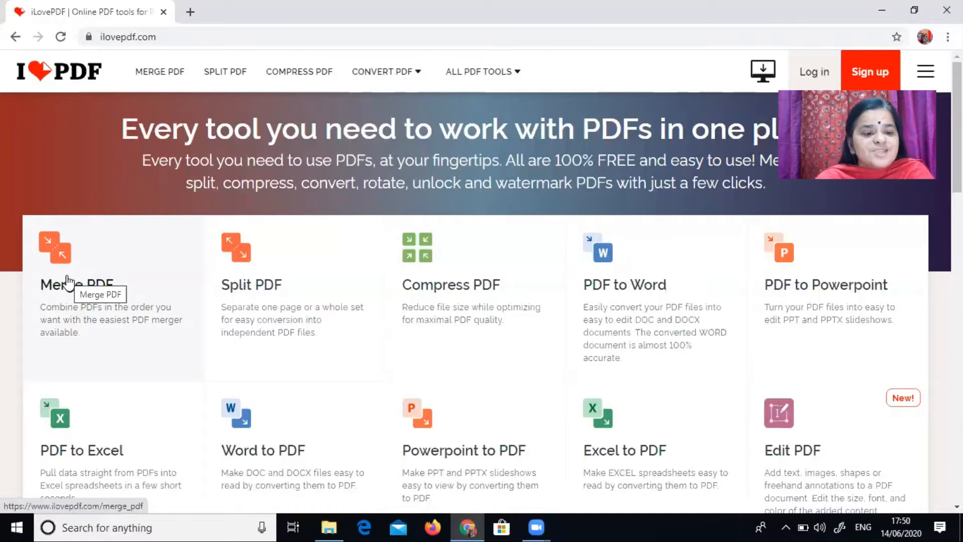
Step: Open the Merge PDF tool and upload pdf1 from the Desktop folder
{"action": "left_click", "coordinate": [68, 282]}
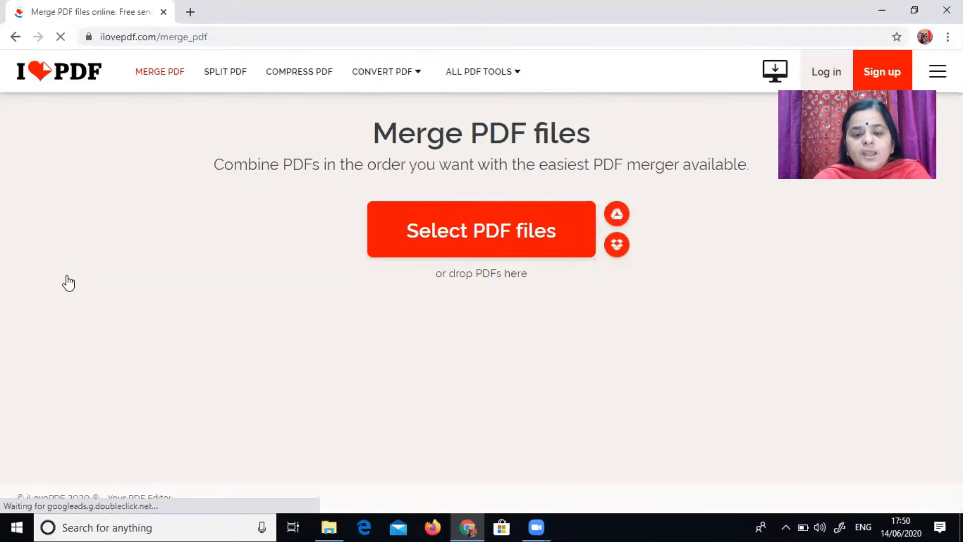
{"action": "left_click", "coordinate": [435, 253]}
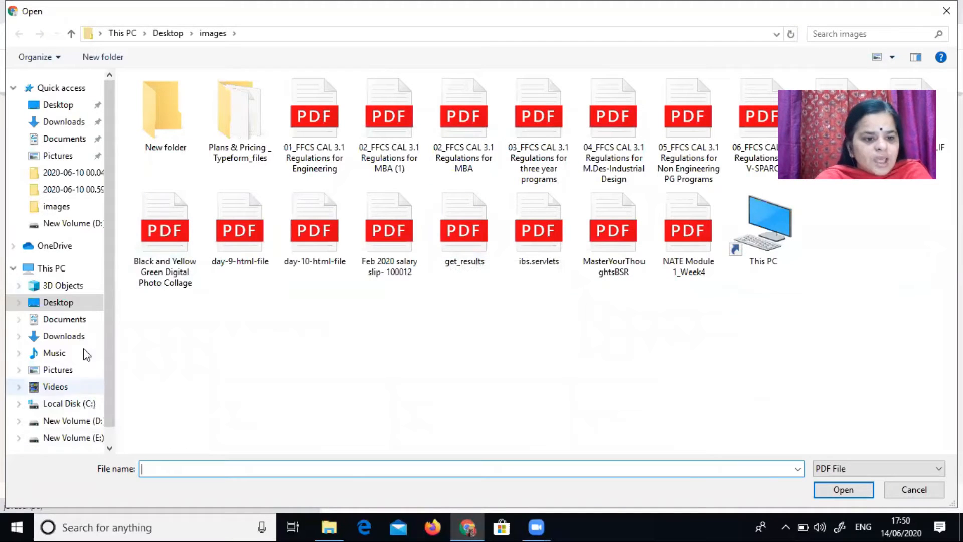
{"action": "left_click", "coordinate": [58, 302]}
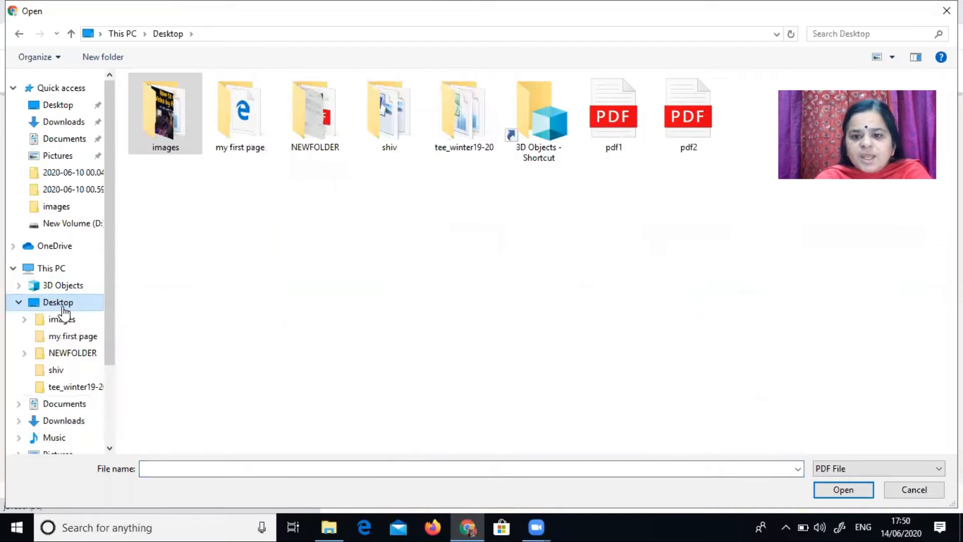
{"action": "left_click", "coordinate": [624, 127]}
{"action": "left_click", "coordinate": [828, 491]}
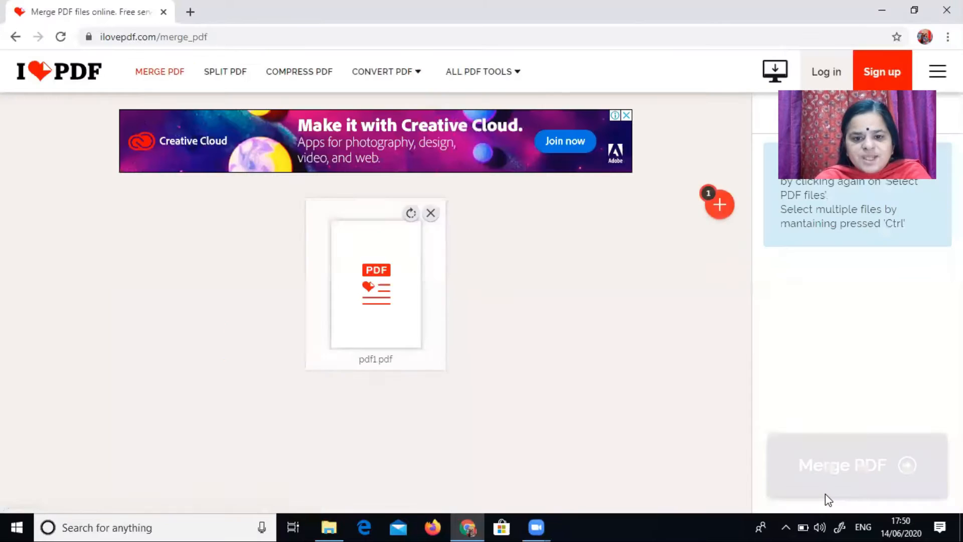
Step: Add pdf2 from the Desktop as the second file to merge
{"action": "left_click", "coordinate": [713, 215]}
{"action": "left_click", "coordinate": [684, 129]}
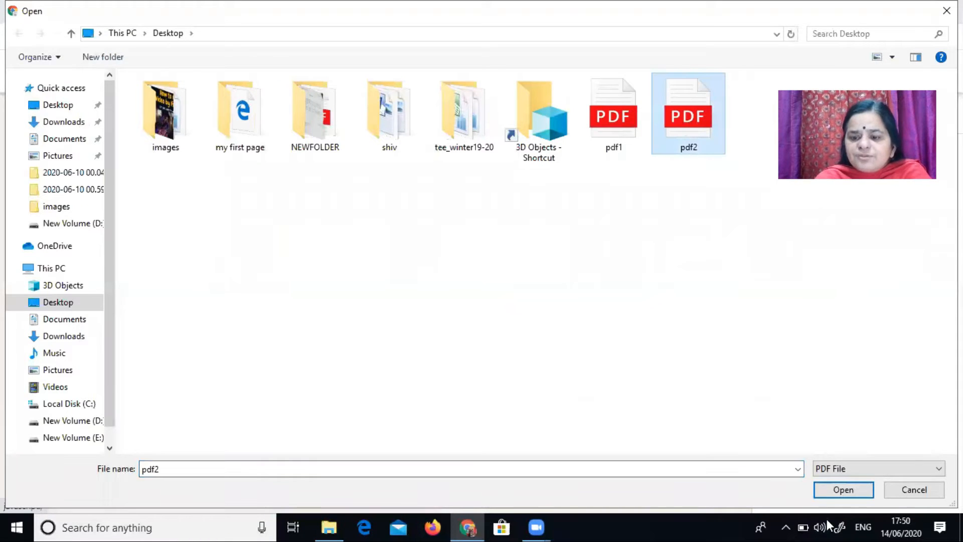
{"action": "left_click", "coordinate": [841, 488]}
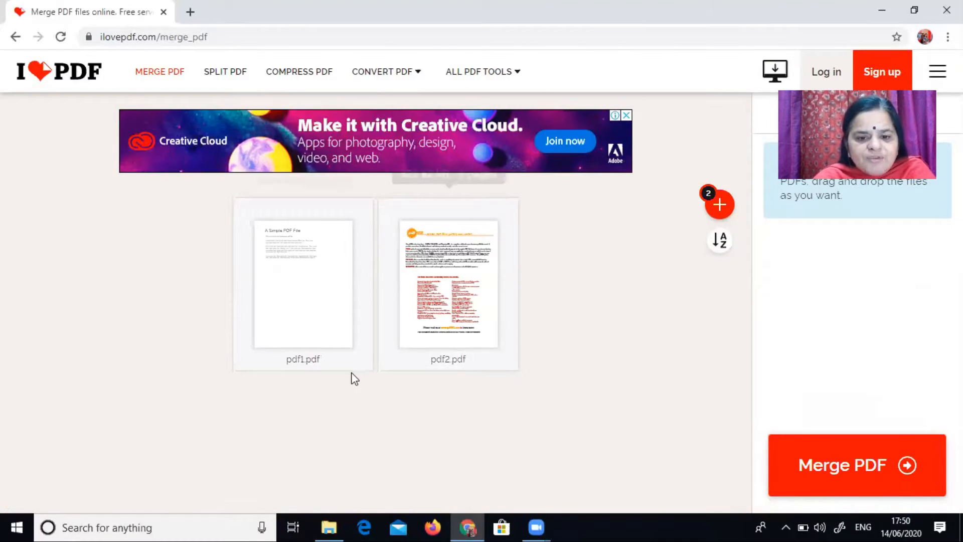
Step: Merge pdf1 and pdf2 into a single PDF
{"action": "mouse_move", "coordinate": [349, 355]}
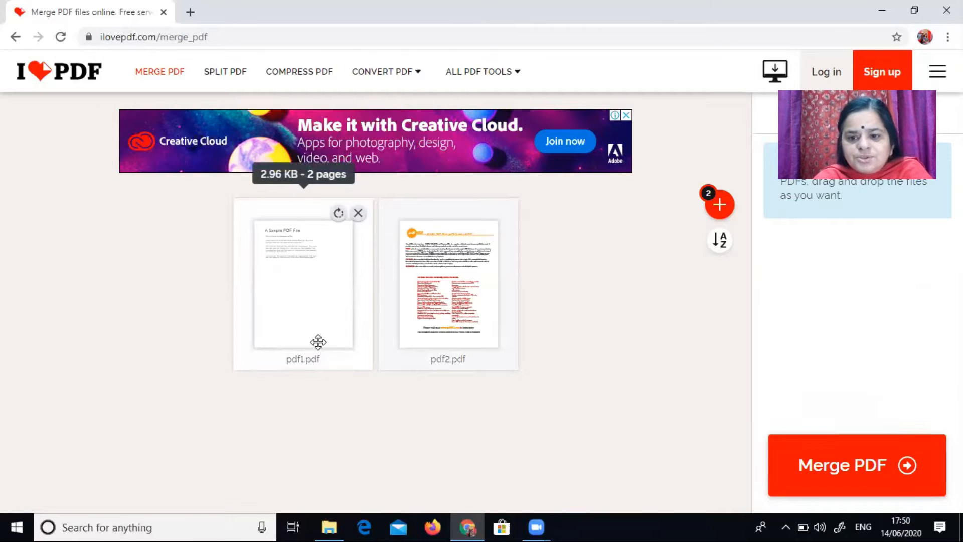
{"action": "mouse_move", "coordinate": [439, 315]}
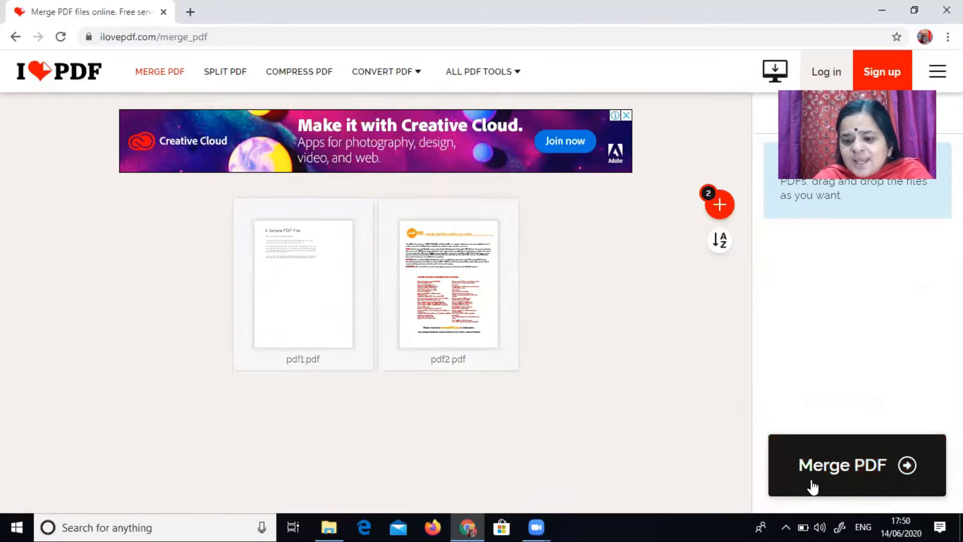
{"action": "mouse_move", "coordinate": [266, 239]}
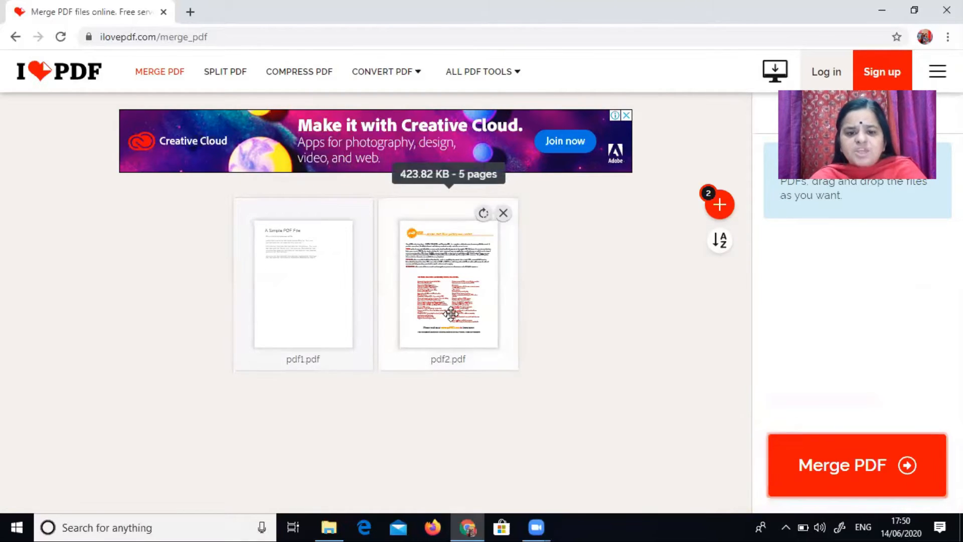
{"action": "left_click", "coordinate": [873, 484]}
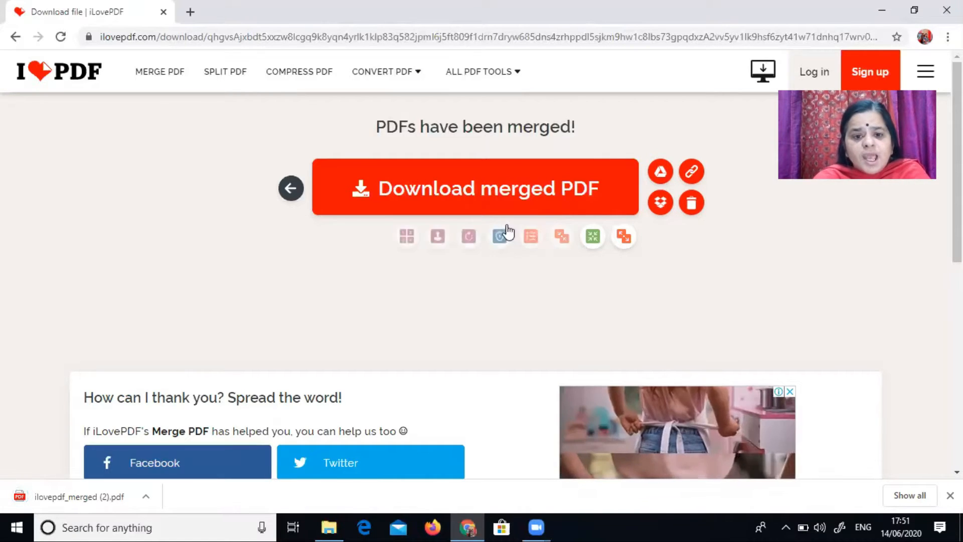
Step: Download the merged PDF and open the downloaded file
{"action": "left_click", "coordinate": [504, 206]}
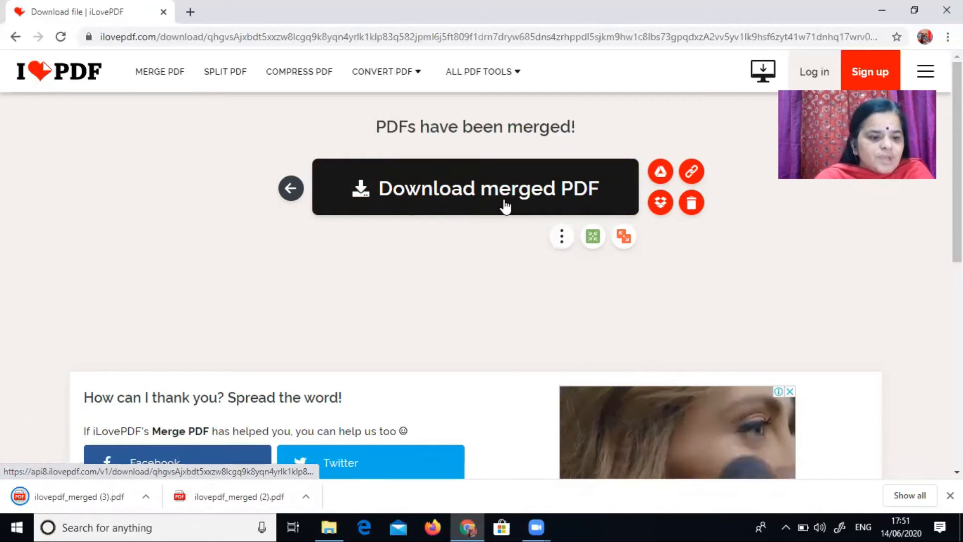
{"action": "left_click", "coordinate": [97, 506]}
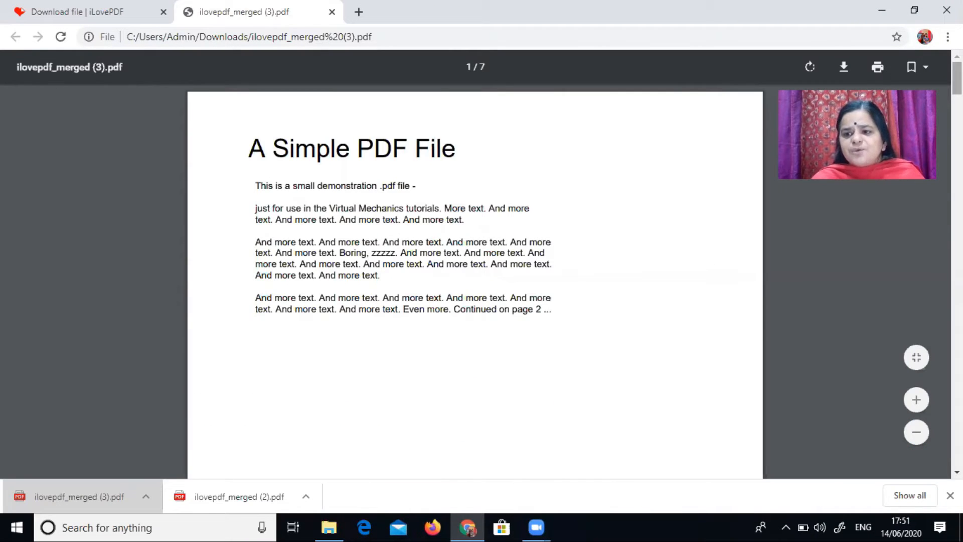
Step: Scroll through the pages of the merged PDF and return to its first page
{"action": "scroll", "coordinate": [476, 281], "scroll_direction": "down", "scroll_amount": 15}
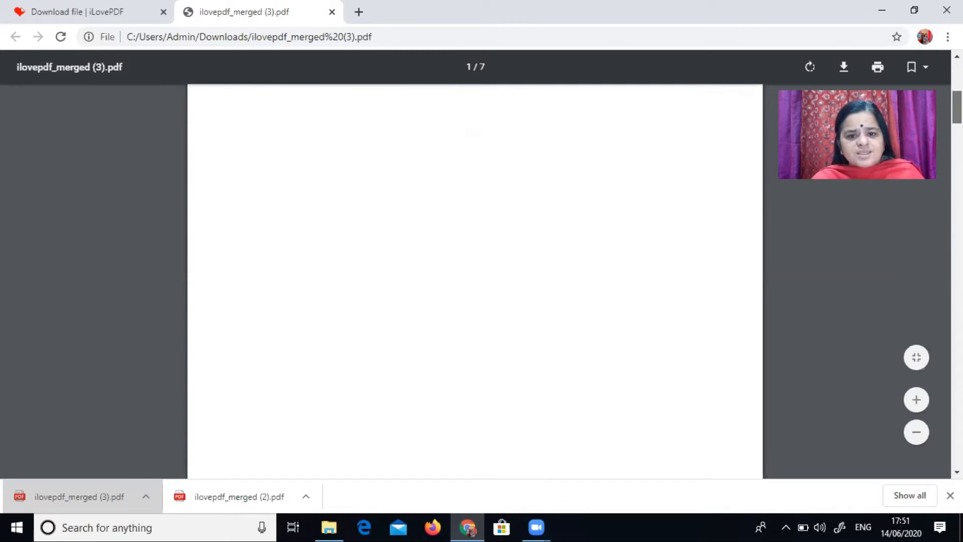
{"action": "scroll", "coordinate": [475, 281], "scroll_direction": "down", "scroll_amount": 10}
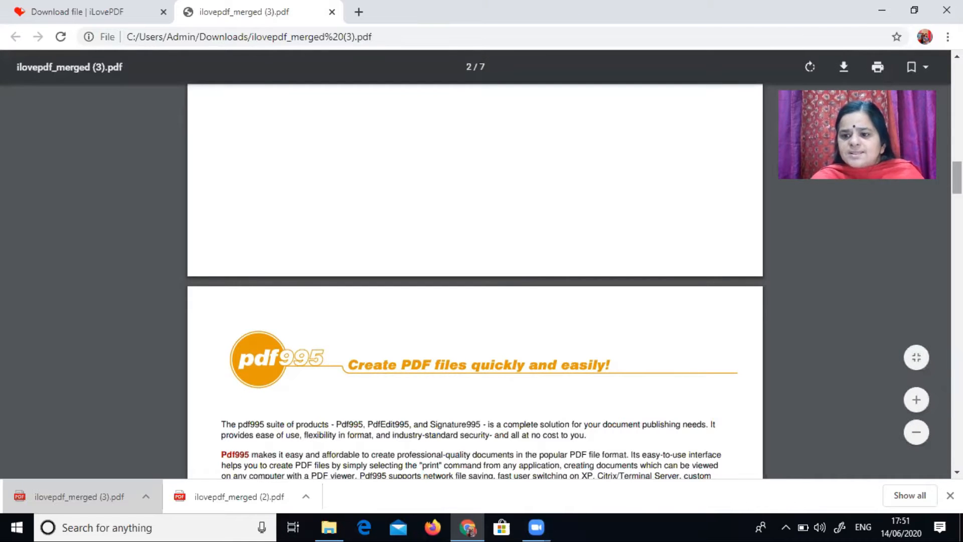
{"action": "scroll", "coordinate": [475, 281], "scroll_direction": "down", "scroll_amount": 5}
{"action": "scroll", "coordinate": [476, 281], "scroll_direction": "down", "scroll_amount": 10}
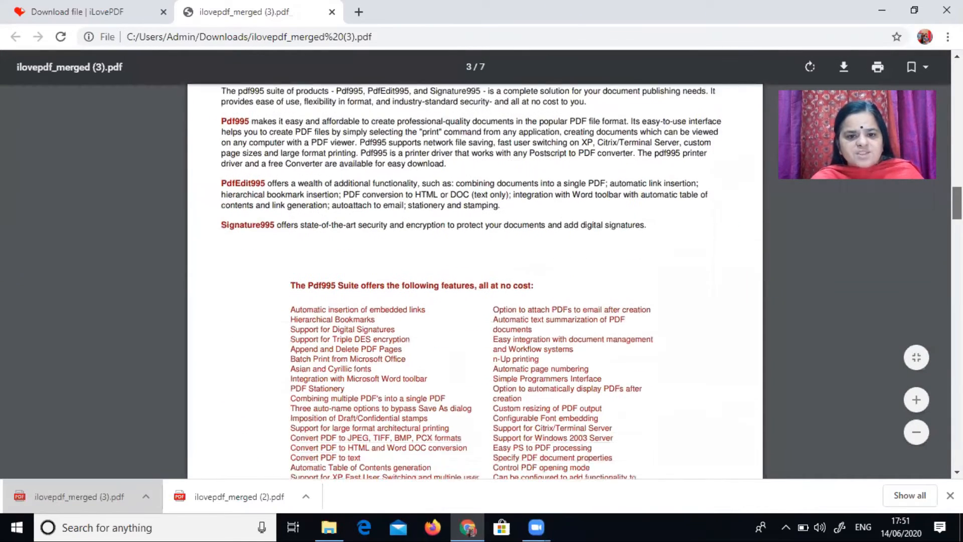
{"action": "scroll", "coordinate": [475, 264], "scroll_direction": "down", "scroll_amount": 20}
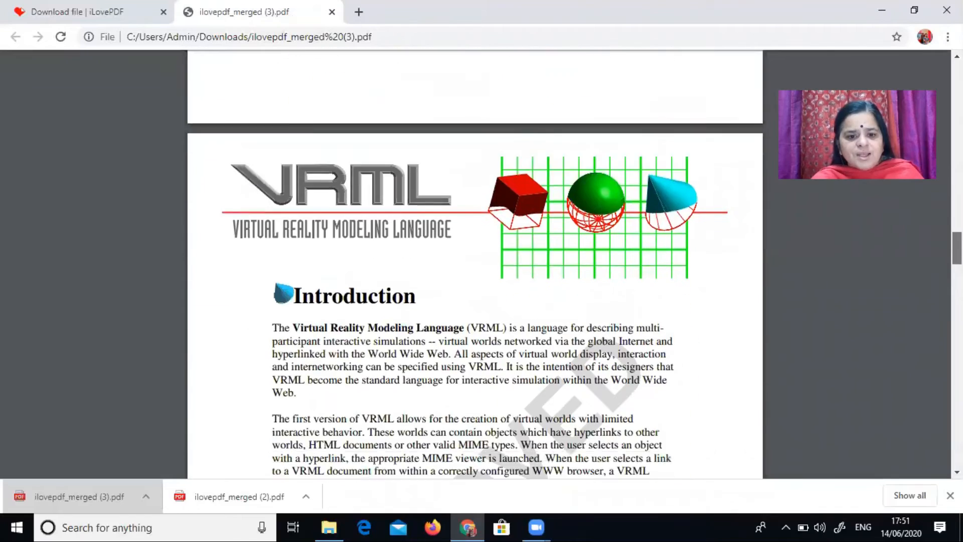
{"action": "scroll", "coordinate": [475, 265], "scroll_direction": "down", "scroll_amount": 20}
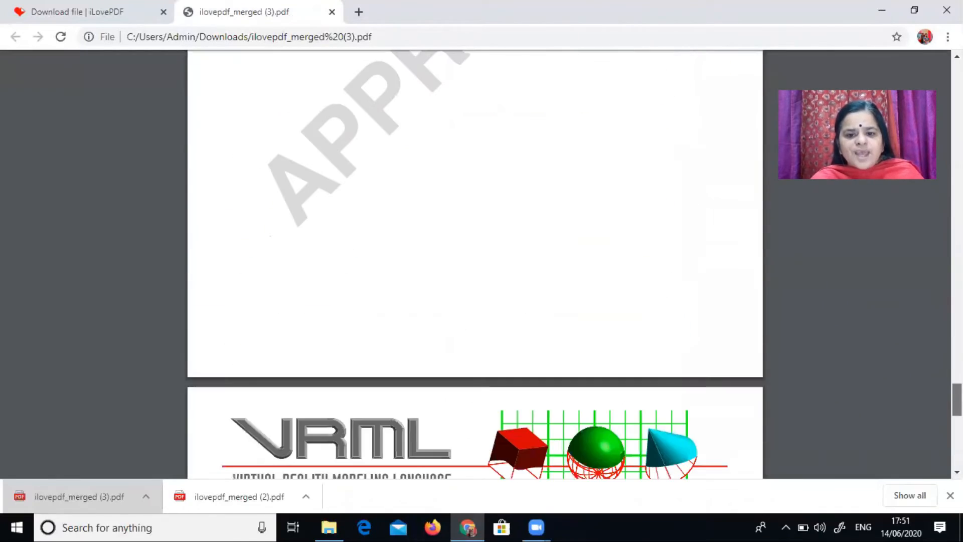
{"action": "left_click_drag", "start_coordinate": [958, 450], "coordinate": [957, 75]}
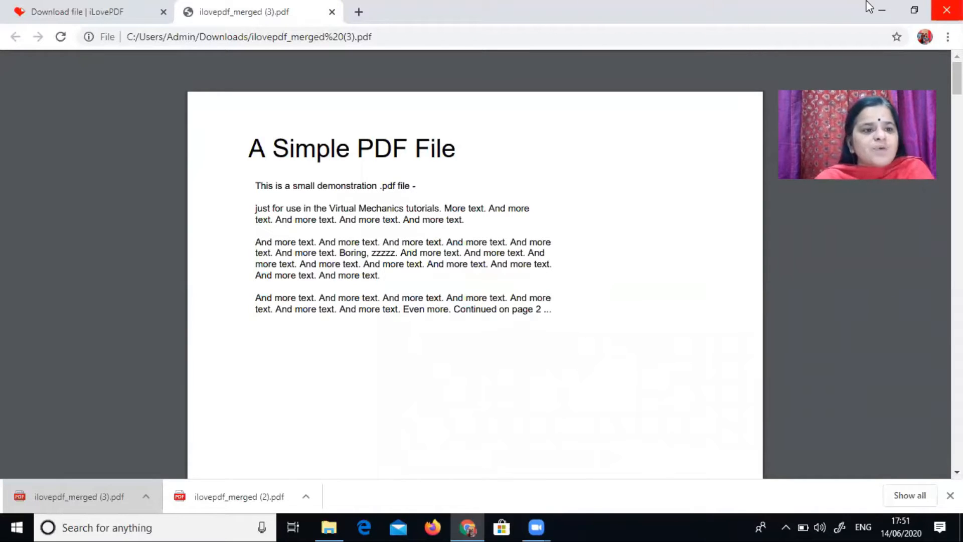
Step: Return to iLovePDF, open the Split PDF tool and upload pdf1 from the Desktop
{"action": "left_click", "coordinate": [50, 11]}
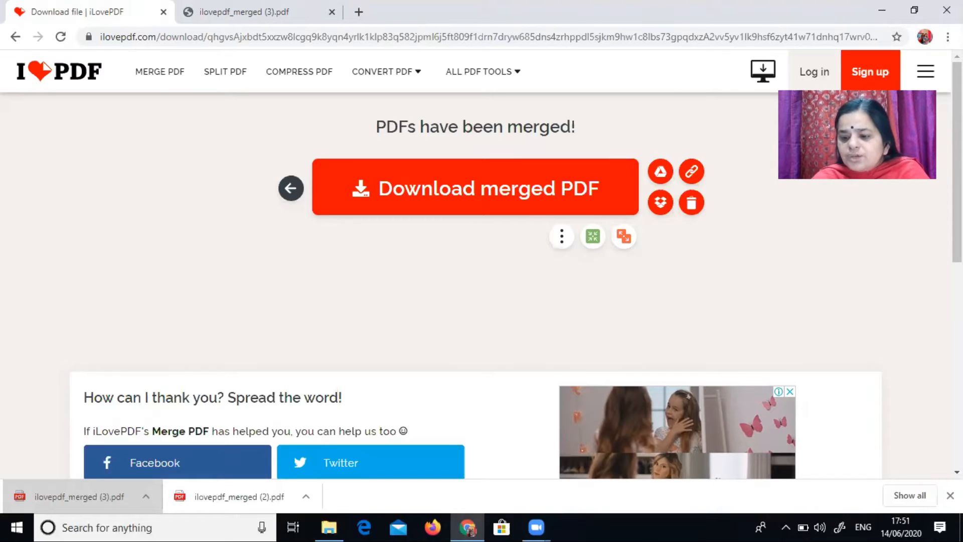
{"action": "left_click", "coordinate": [951, 496]}
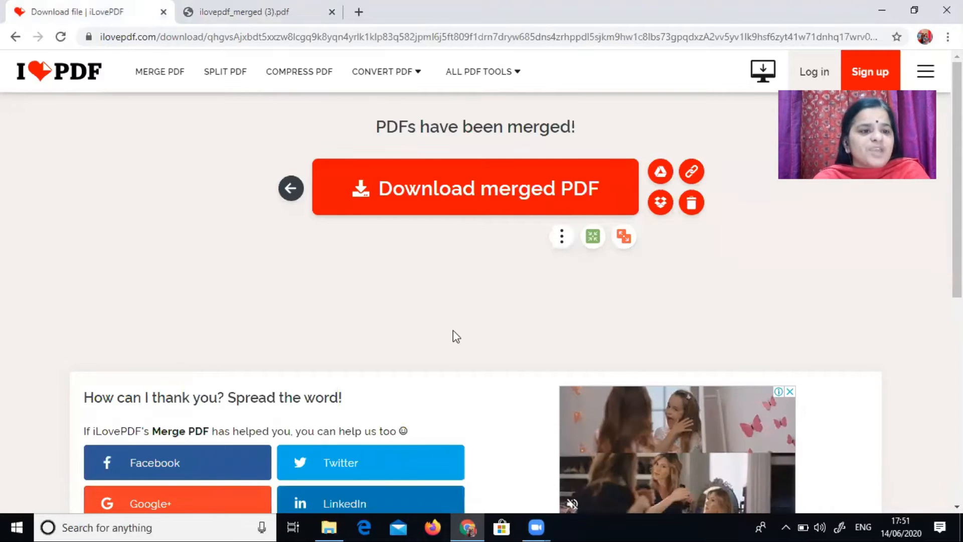
{"action": "left_click", "coordinate": [15, 37]}
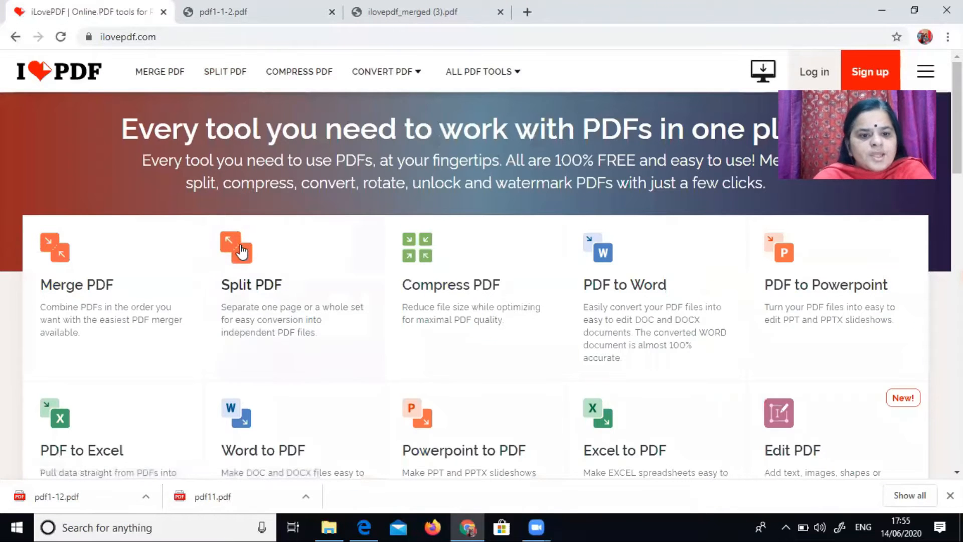
{"action": "left_click", "coordinate": [240, 250]}
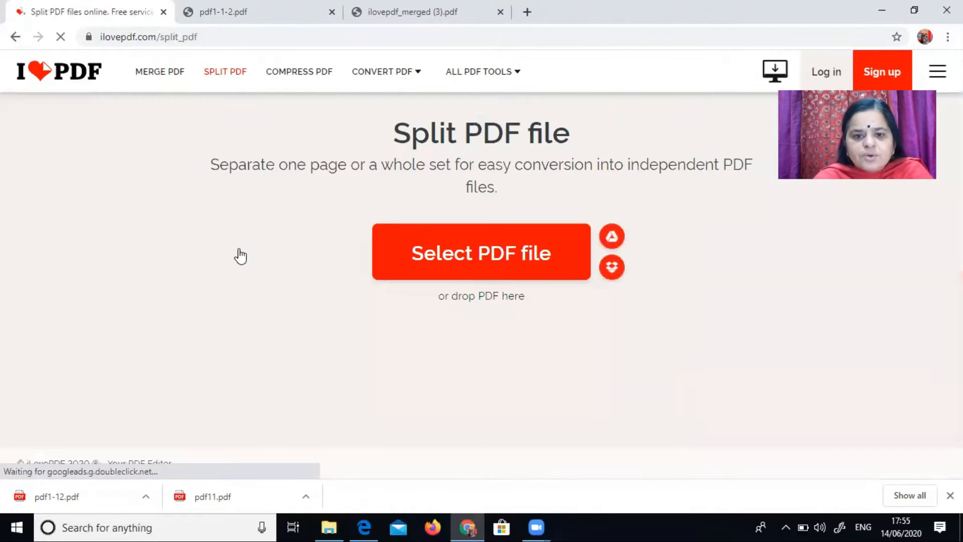
{"action": "left_click", "coordinate": [464, 253]}
{"action": "left_click", "coordinate": [622, 117]}
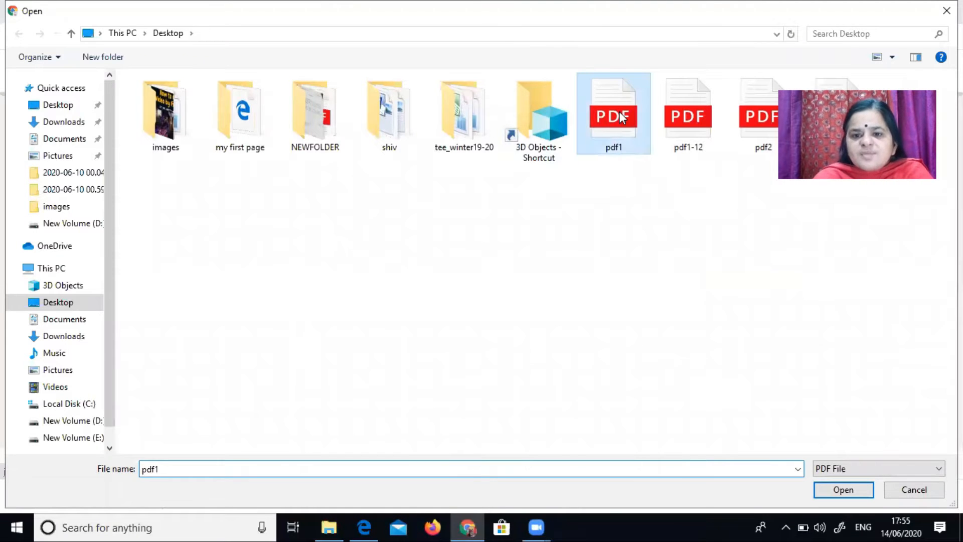
{"action": "left_click", "coordinate": [853, 495]}
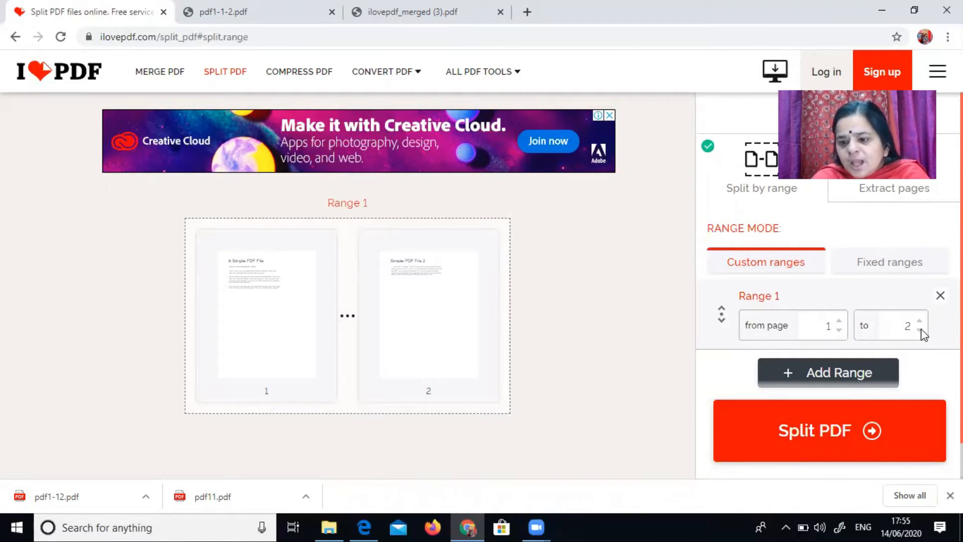
Step: Add a second range so pages 1 and 2 are separate, split the PDF and dismiss the WinRAR licence notice
{"action": "left_click", "coordinate": [875, 375]}
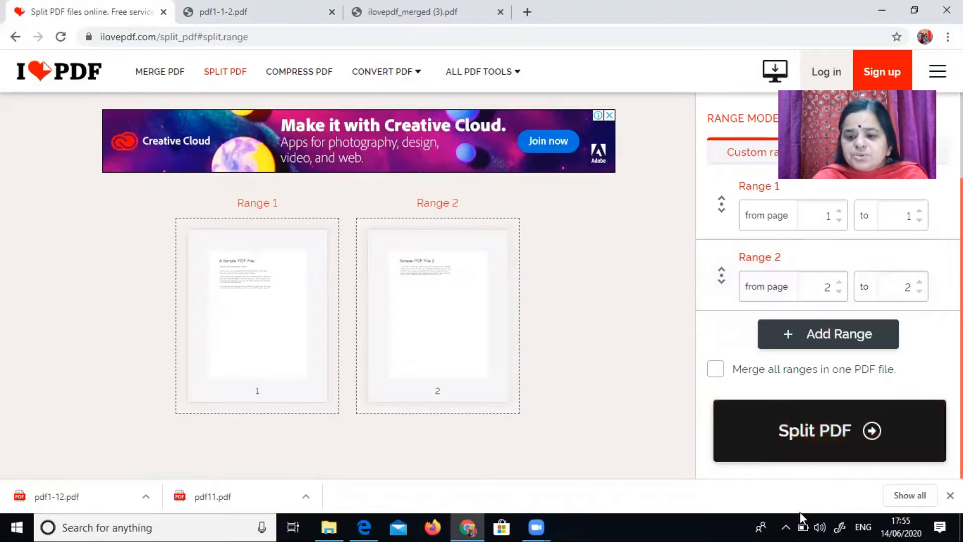
{"action": "left_click", "coordinate": [783, 444]}
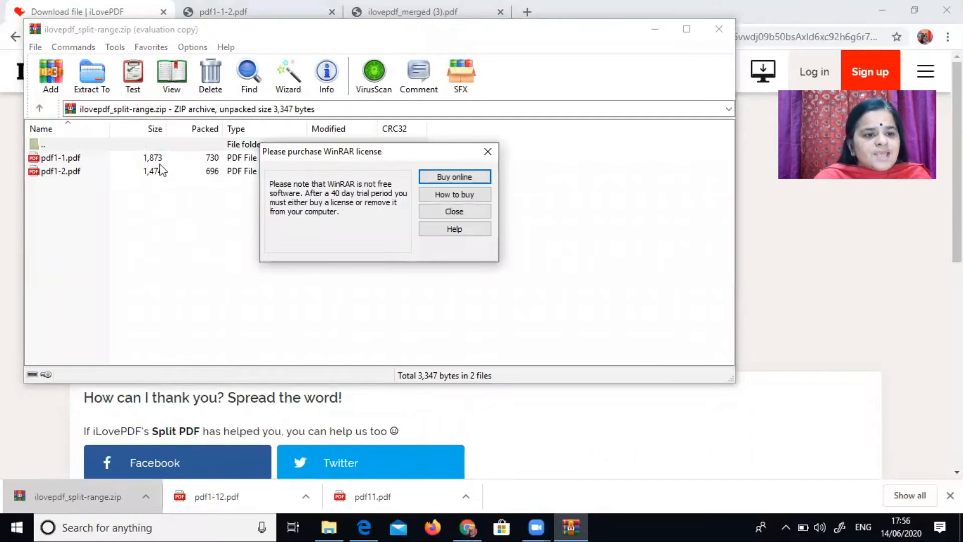
{"action": "left_click", "coordinate": [488, 151]}
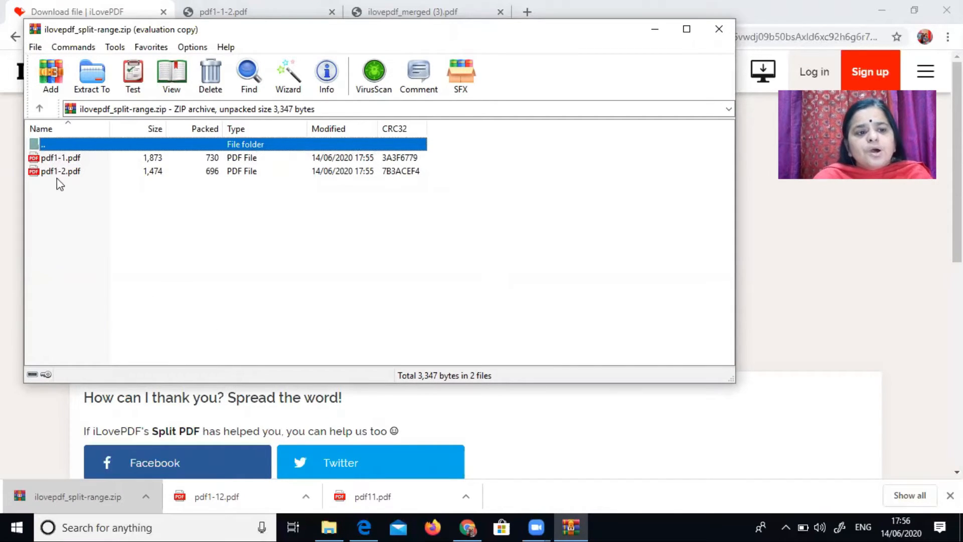
Step: Open pdf1-1.pdf from the downloaded archive, scroll through it and switch back to the archive
{"action": "double_click", "coordinate": [70, 157]}
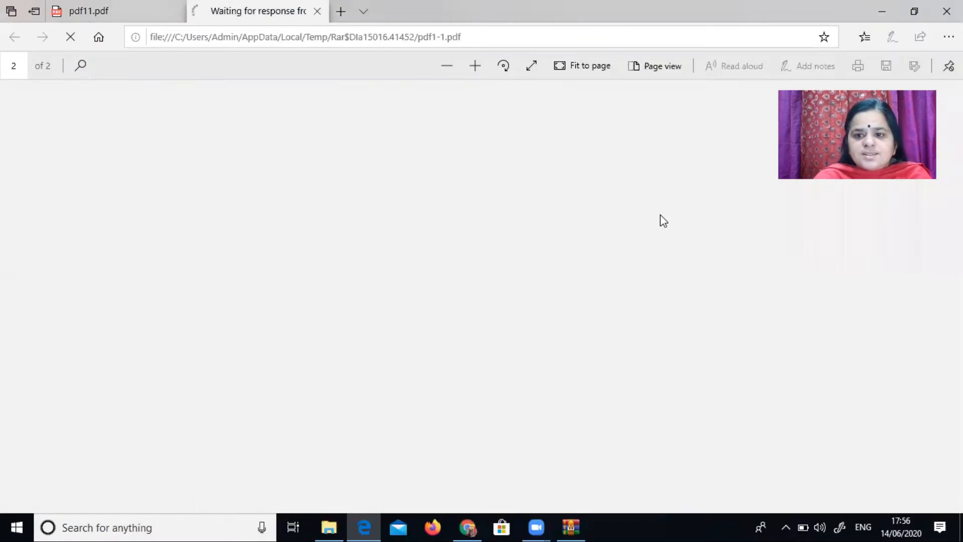
{"action": "scroll", "coordinate": [660, 215], "scroll_direction": "down", "scroll_amount": 1}
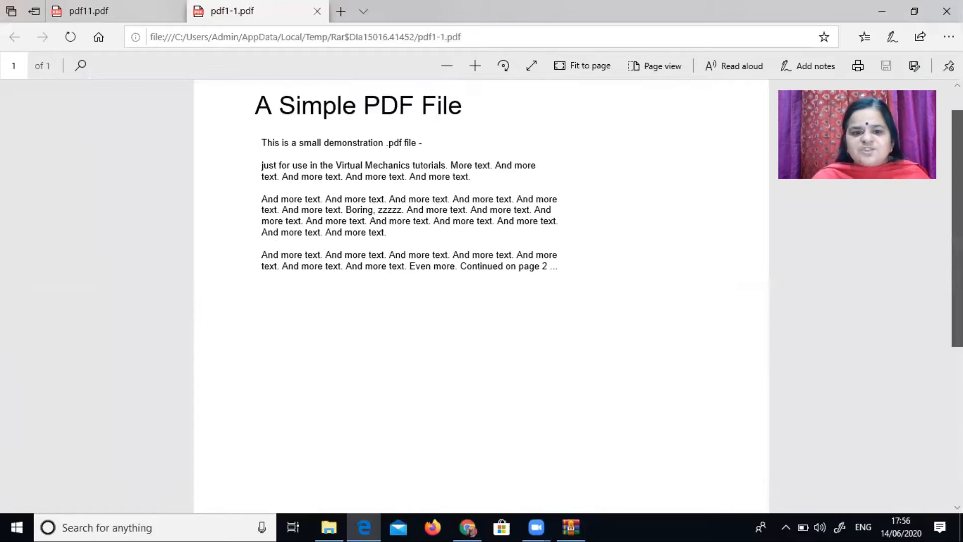
{"action": "scroll", "coordinate": [482, 296], "scroll_direction": "down", "scroll_amount": 5}
{"action": "scroll", "coordinate": [481, 296], "scroll_direction": "up", "scroll_amount": 5}
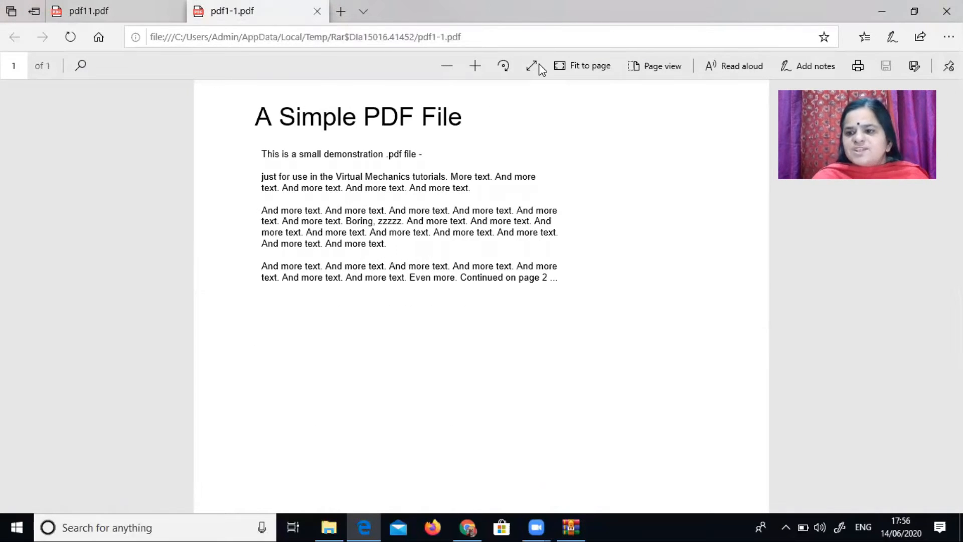
{"action": "scroll", "coordinate": [481, 296], "scroll_direction": "down", "scroll_amount": 5}
{"action": "scroll", "coordinate": [482, 296], "scroll_direction": "up", "scroll_amount": 4}
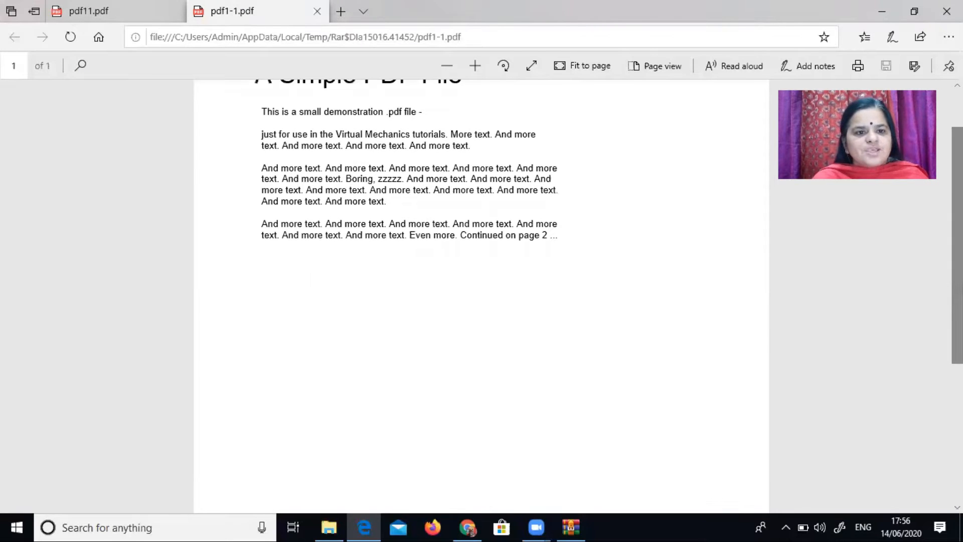
{"action": "left_click", "coordinate": [571, 527]}
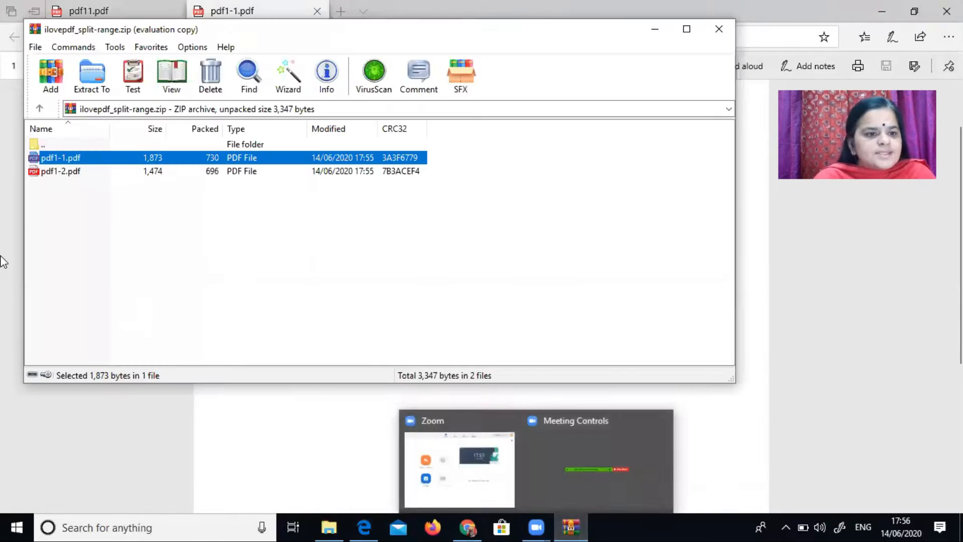
Step: Open pdf1-2.pdf from the downloaded archive, view it, and close all of the viewer's tabs
{"action": "double_click", "coordinate": [58, 173]}
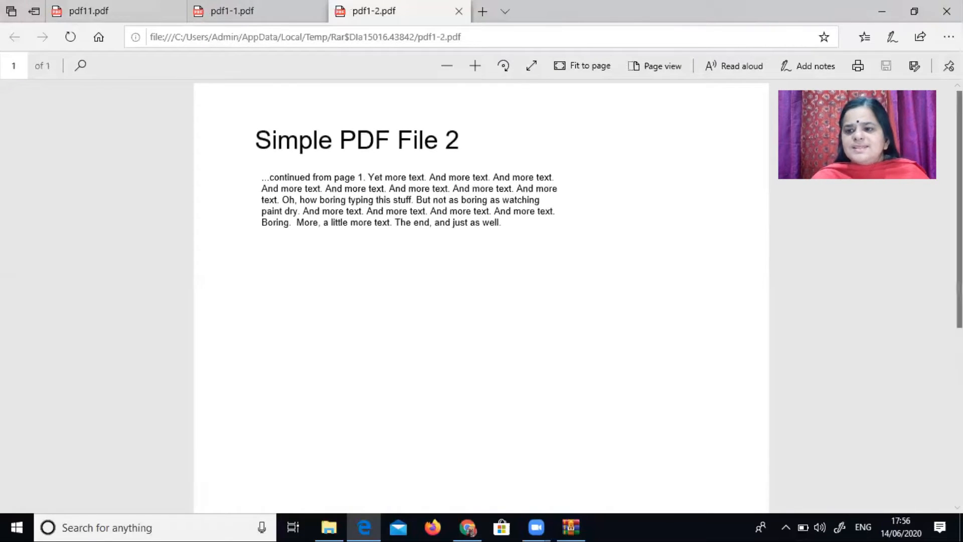
{"action": "mouse_move", "coordinate": [958, 209]}
{"action": "left_mouse_down"}
{"action": "mouse_move", "coordinate": [958, 271]}
{"action": "mouse_move", "coordinate": [957, 209]}
{"action": "left_mouse_up"}
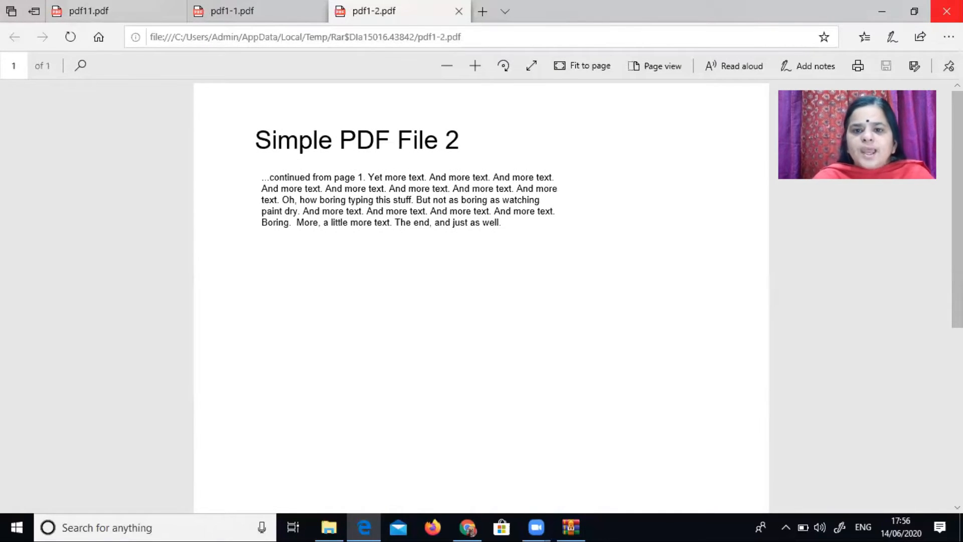
{"action": "left_click", "coordinate": [947, 11]}
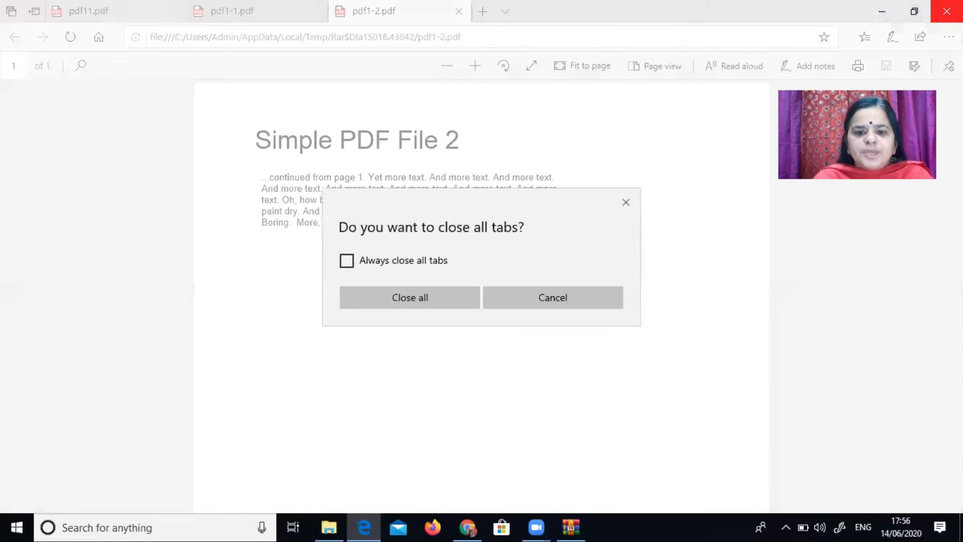
{"action": "left_click", "coordinate": [410, 297]}
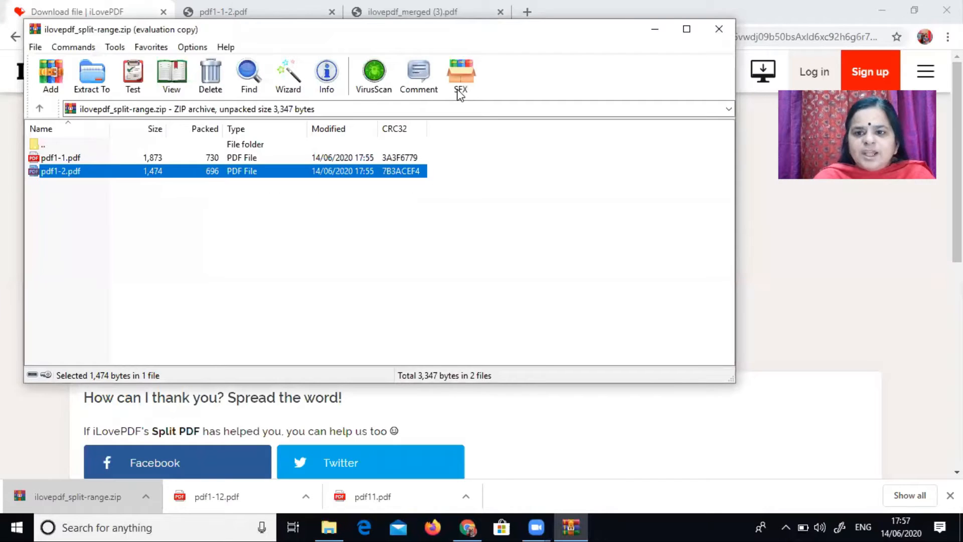
Step: Close the archive window and open the Compress PDF tool from the iLovePDF home page
{"action": "left_click", "coordinate": [720, 29]}
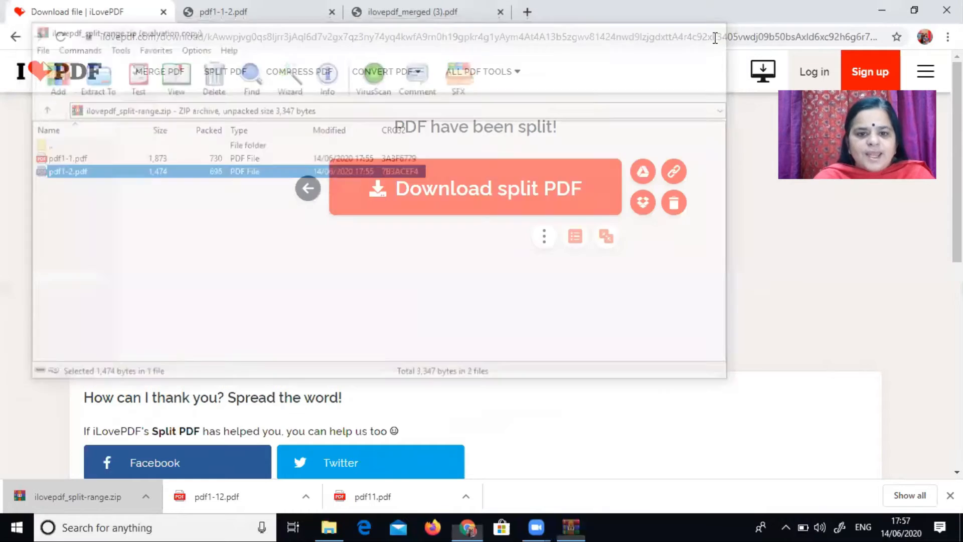
{"action": "left_click", "coordinate": [15, 36]}
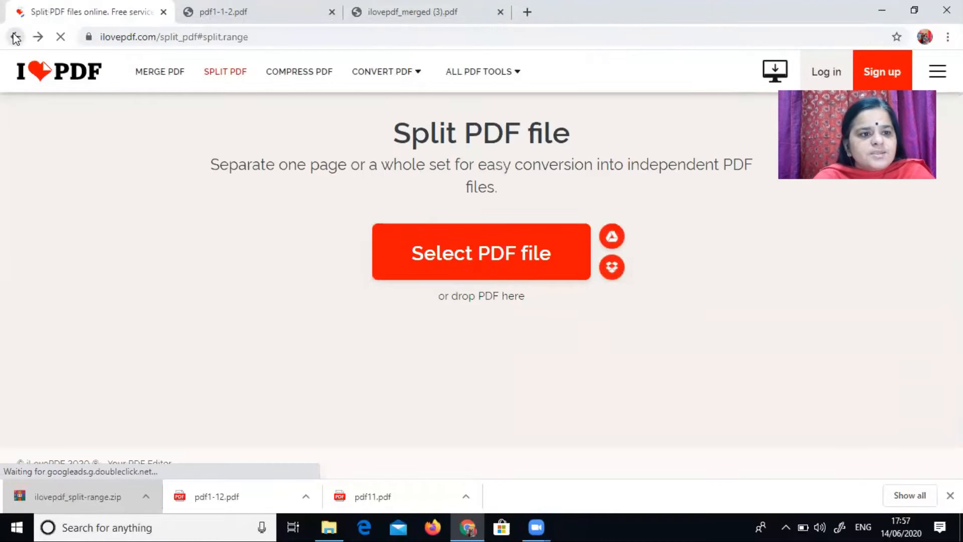
{"action": "left_click", "coordinate": [15, 36]}
{"action": "left_click", "coordinate": [421, 258]}
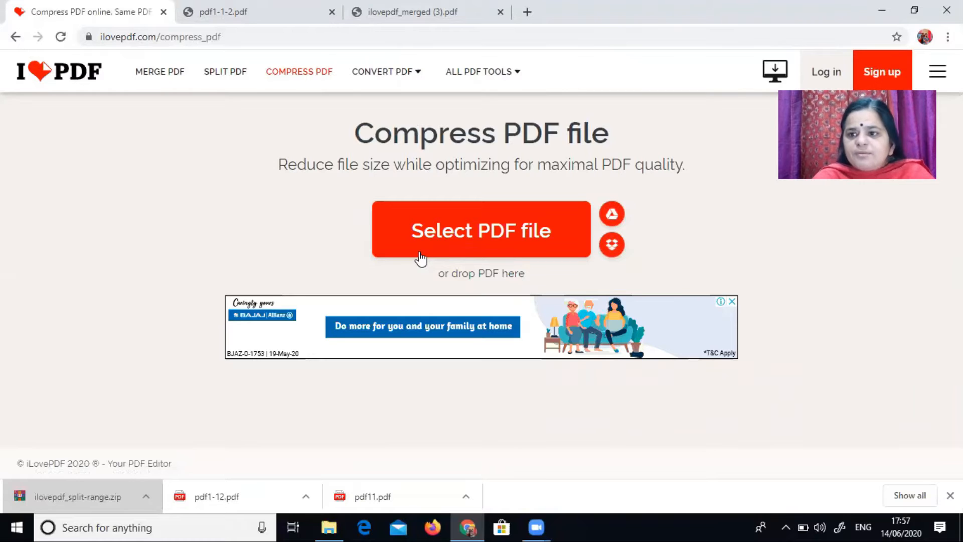
Step: Minimize the browser and inspect the file properties of pdf1 on the Desktop
{"action": "left_click", "coordinate": [894, 2]}
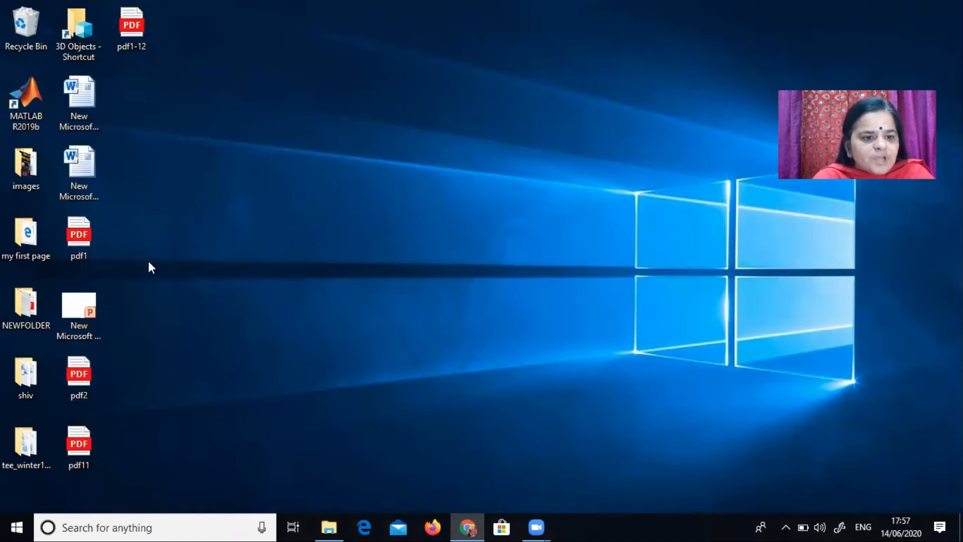
{"action": "right_click", "coordinate": [83, 251]}
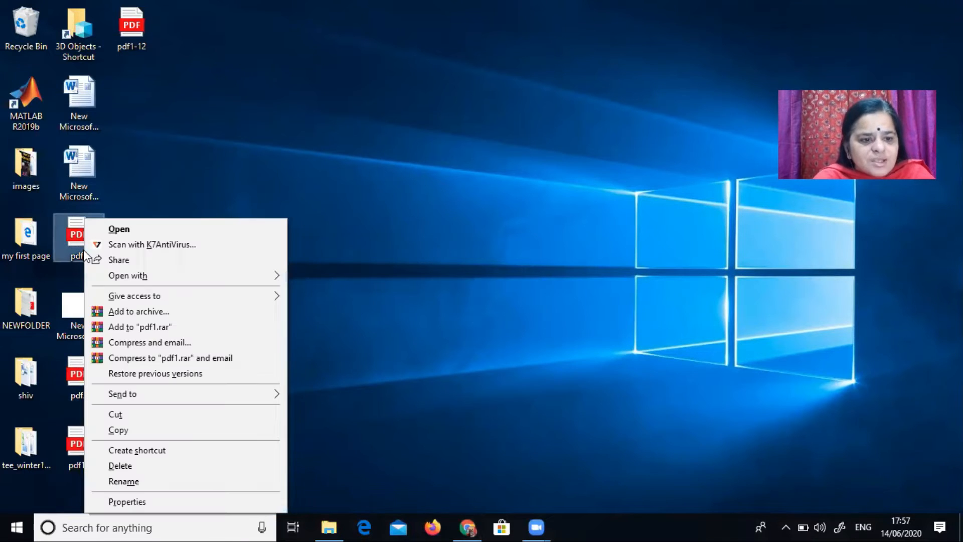
{"action": "left_click", "coordinate": [150, 501]}
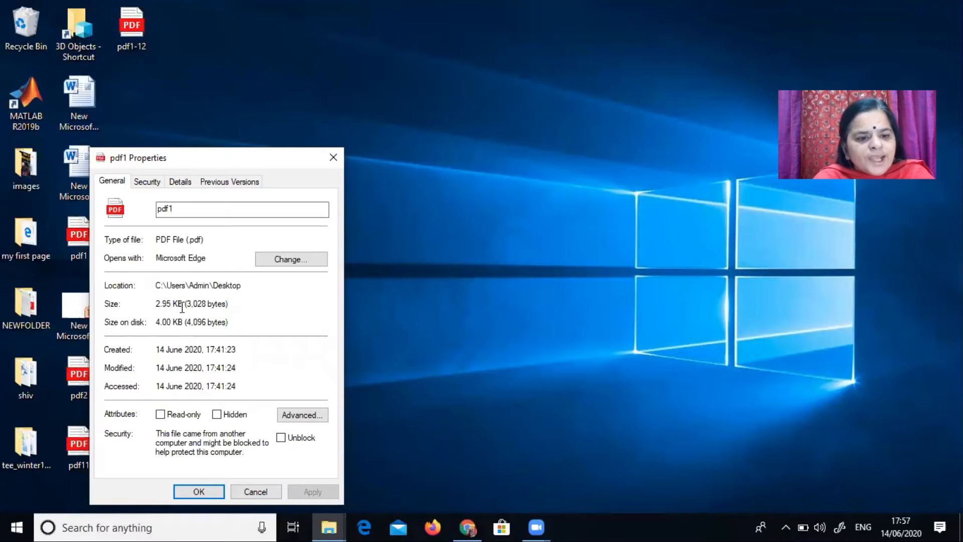
{"action": "left_click", "coordinate": [333, 157]}
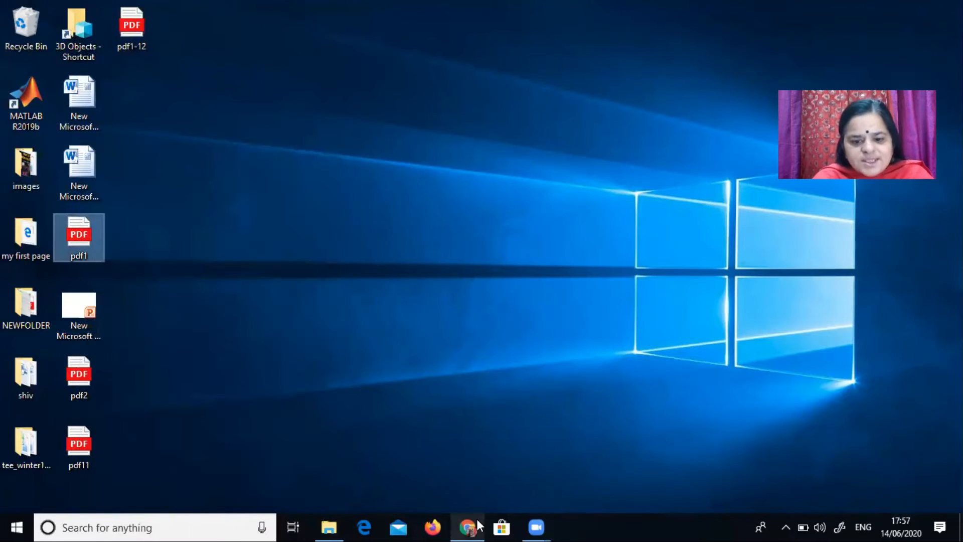
Step: Upload pdf1 from the Desktop, compress it with recommended compression, and open the downloaded compressed PDF
{"action": "left_click", "coordinate": [476, 522]}
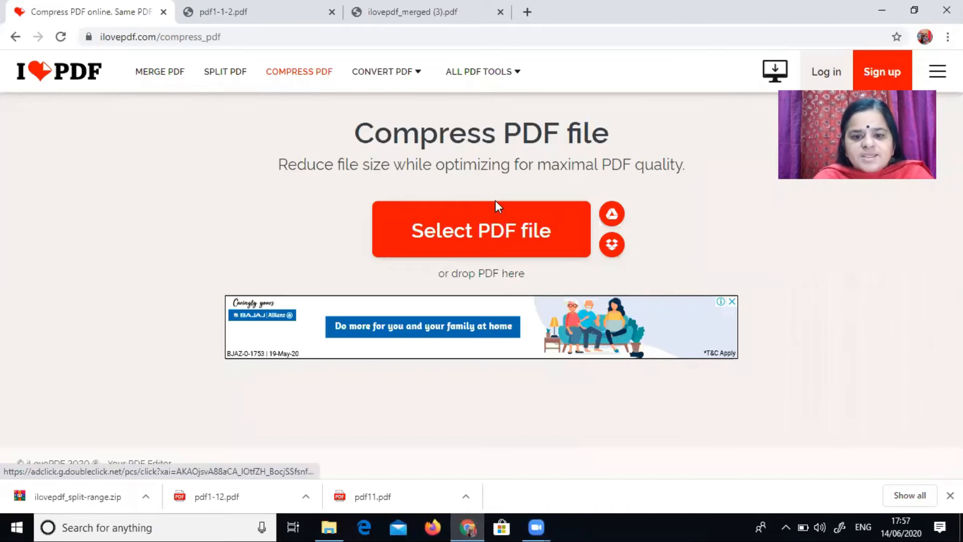
{"action": "left_click", "coordinate": [489, 242]}
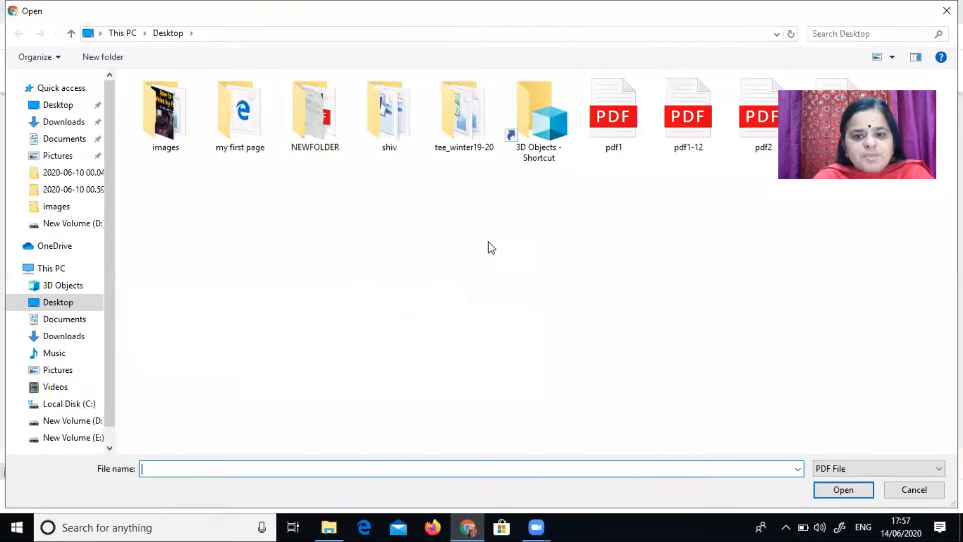
{"action": "left_click", "coordinate": [612, 114]}
{"action": "left_click", "coordinate": [868, 490]}
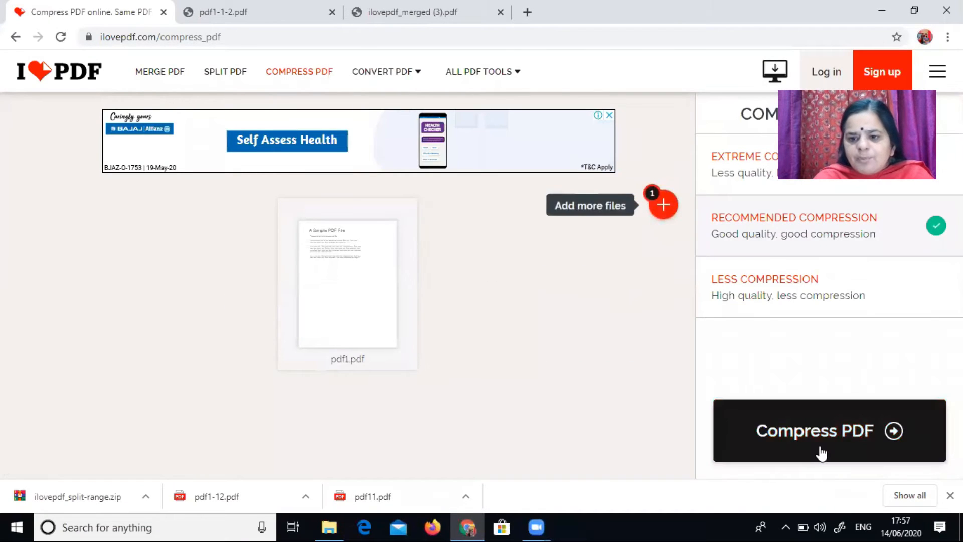
{"action": "left_click", "coordinate": [821, 453]}
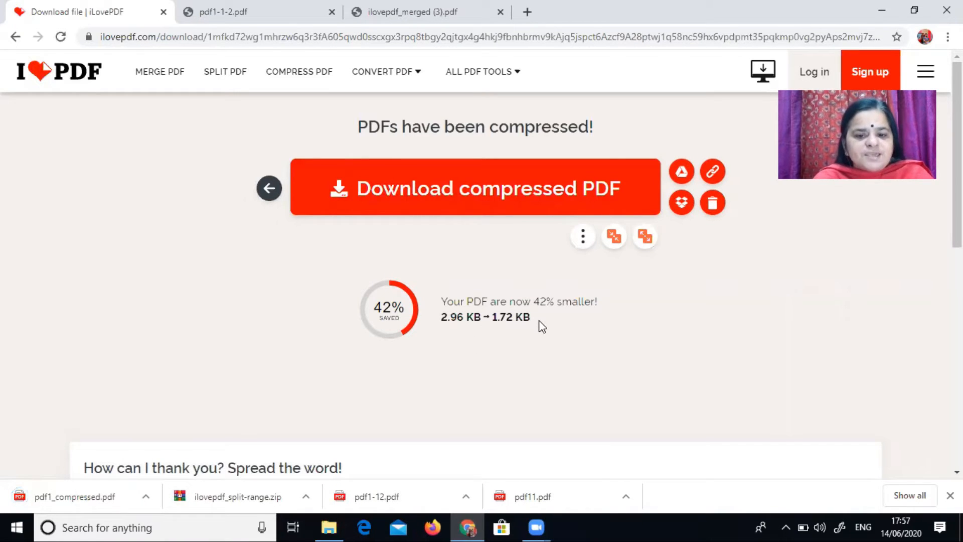
{"action": "left_click", "coordinate": [75, 496]}
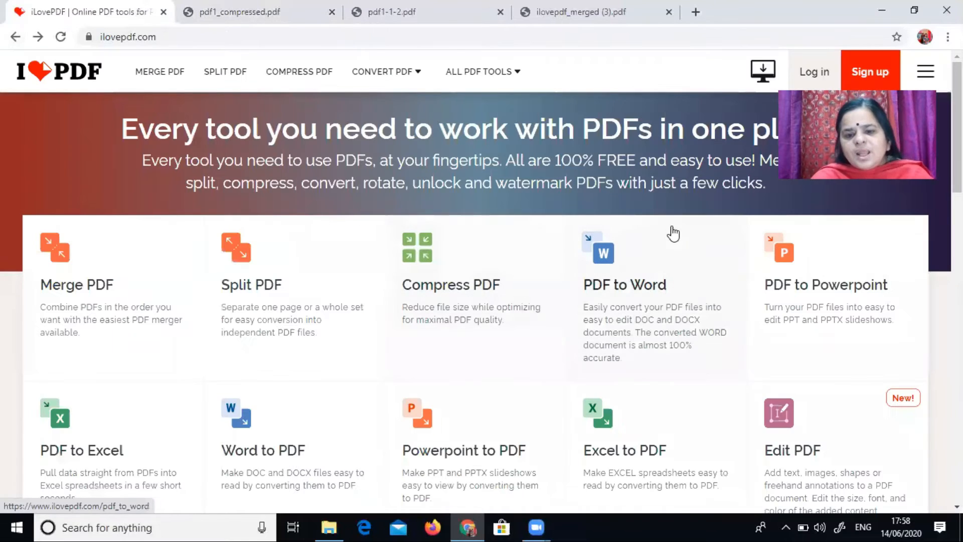
Step: Convert pdf1 from the Desktop with the PDF to Word tool and open the downloaded pdf1.docx
{"action": "left_click", "coordinate": [644, 272]}
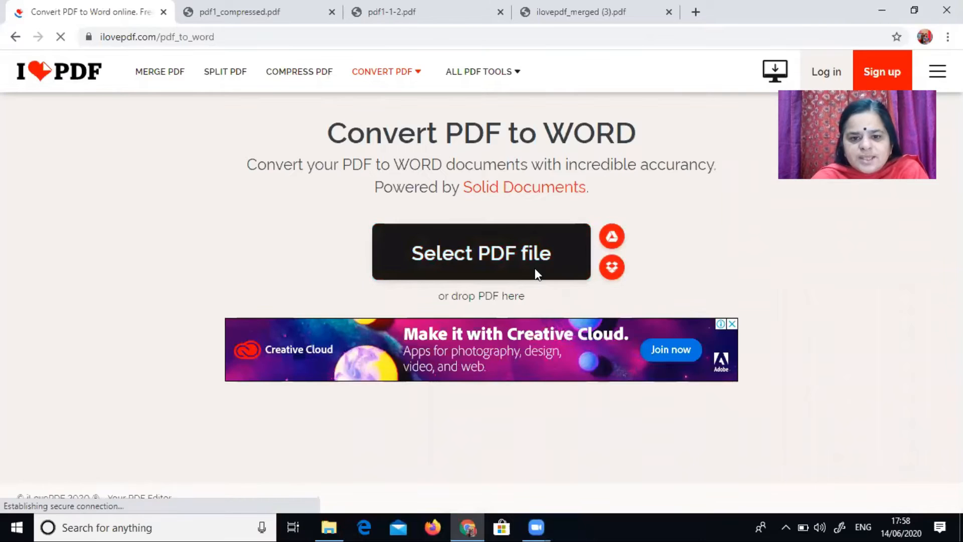
{"action": "left_click", "coordinate": [535, 269]}
{"action": "left_click", "coordinate": [609, 118]}
{"action": "left_click", "coordinate": [841, 490]}
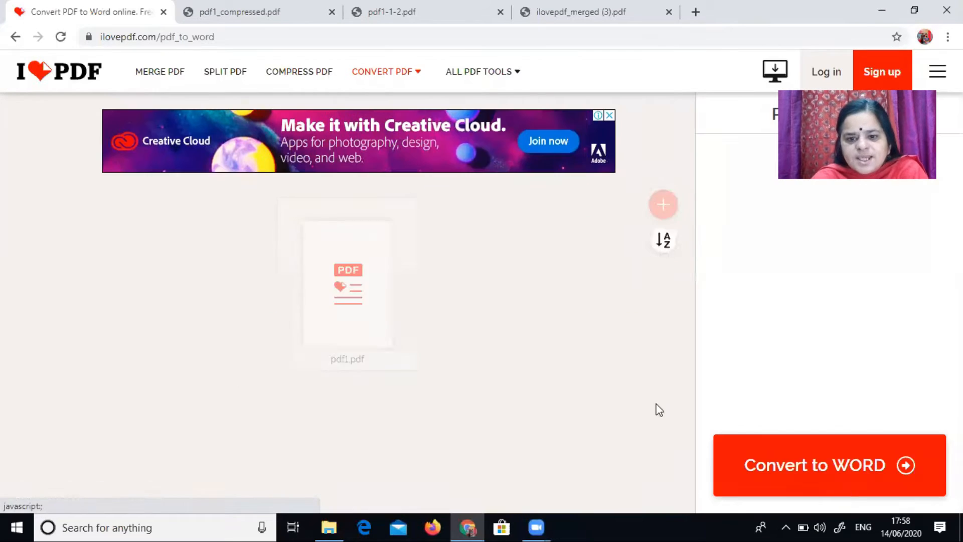
{"action": "left_click", "coordinate": [847, 471]}
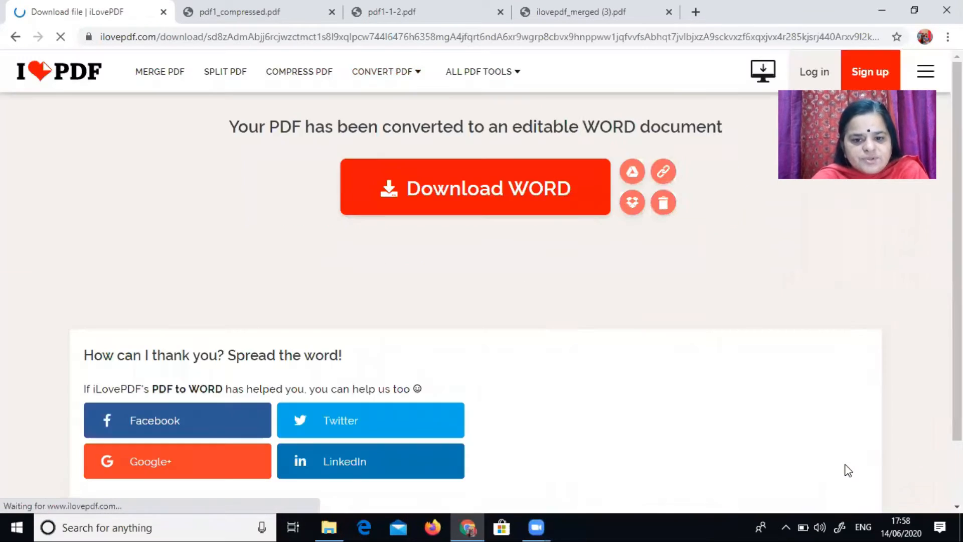
{"action": "left_click", "coordinate": [491, 211]}
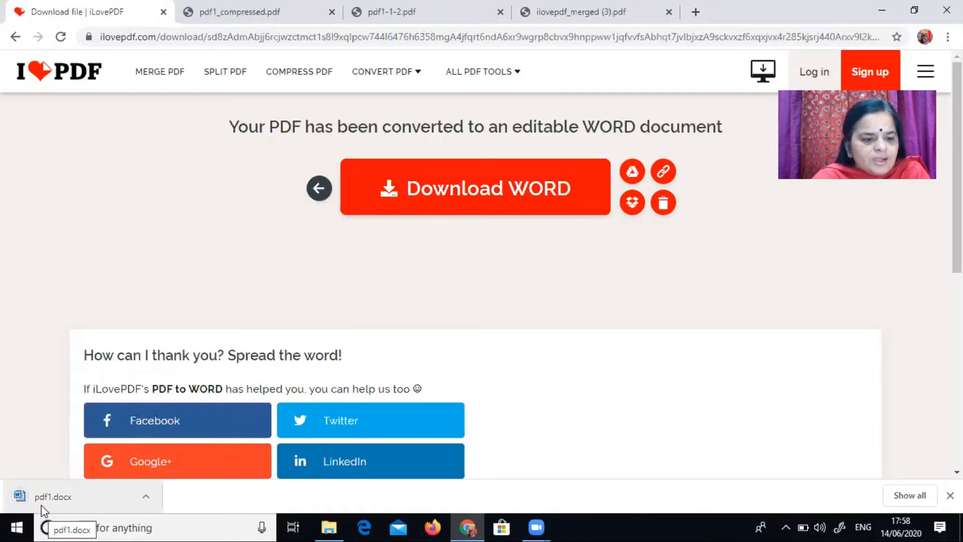
{"action": "left_click", "coordinate": [41, 505]}
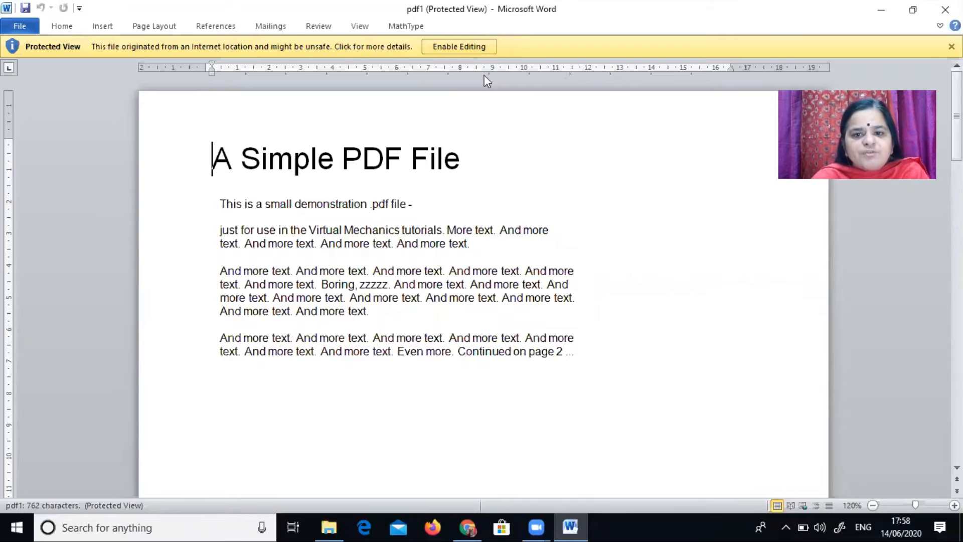
Step: Enable editing in the Word document and append 1 to the title A Simple PDF File
{"action": "left_click", "coordinate": [467, 48]}
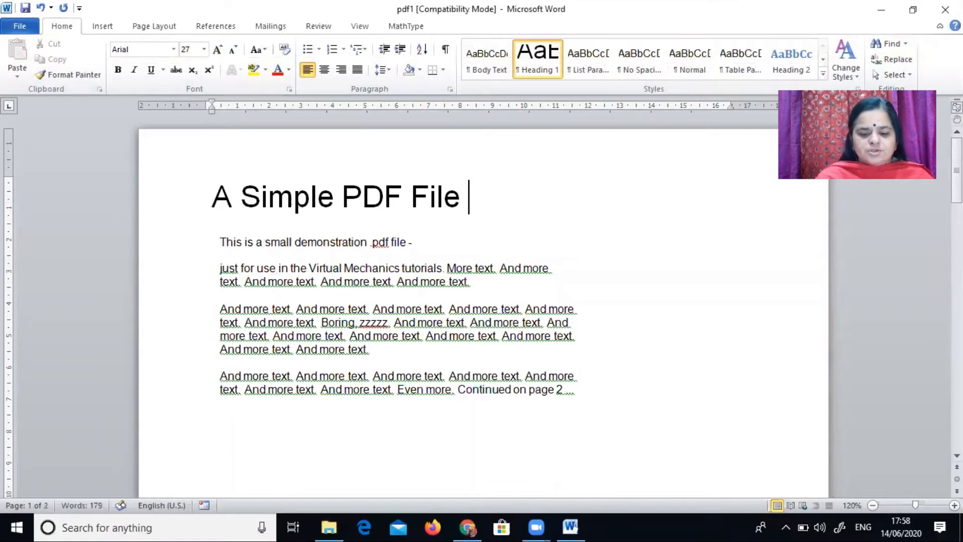
{"action": "type", "text": "12 3"}
{"action": "key", "text": "BackSpace"}
{"action": "key", "text": "BackSpace"}
{"action": "key", "text": "BackSpace"}
{"action": "key", "text": "BackSpace"}
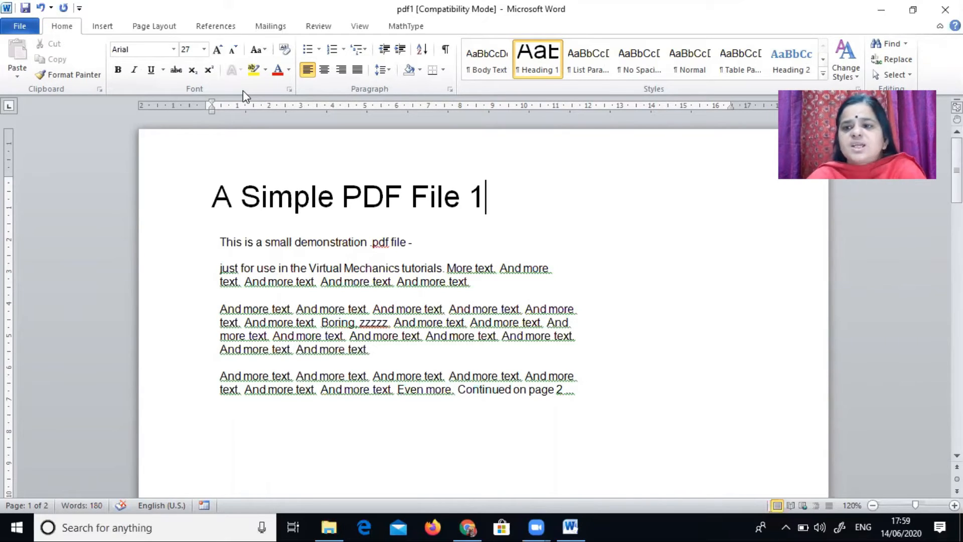
Step: Close Word without saving the changes and go back to the iLovePDF home page
{"action": "key", "text": "alt+F4"}
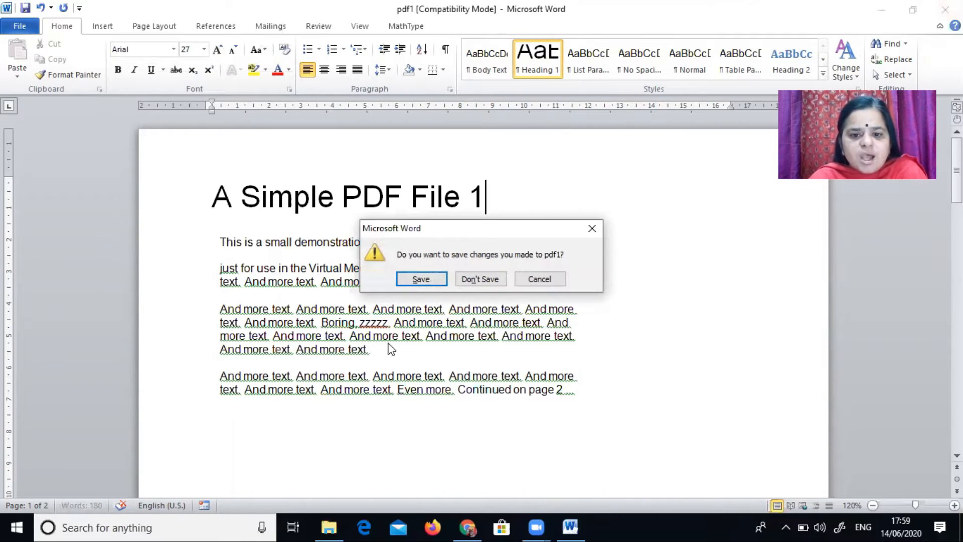
{"action": "left_click", "coordinate": [486, 271]}
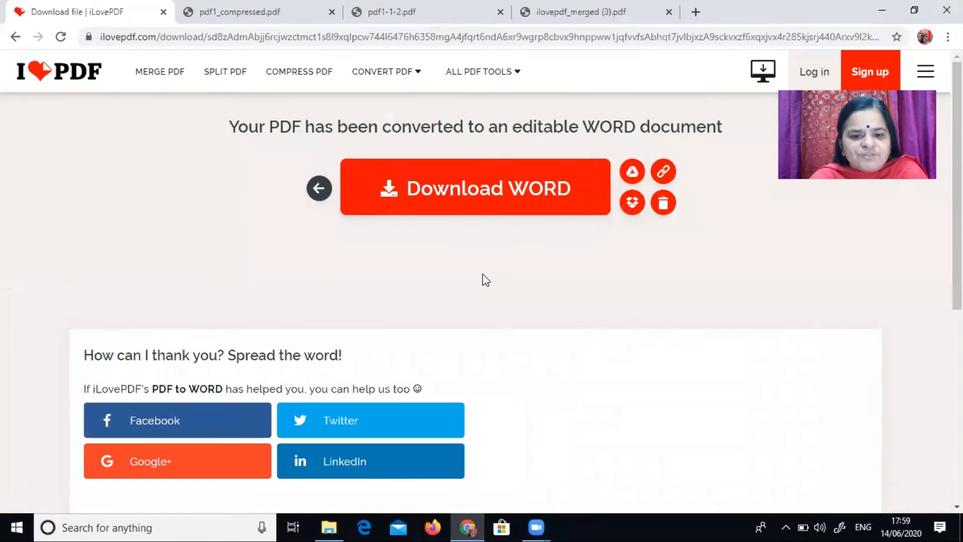
{"action": "left_click", "coordinate": [13, 37]}
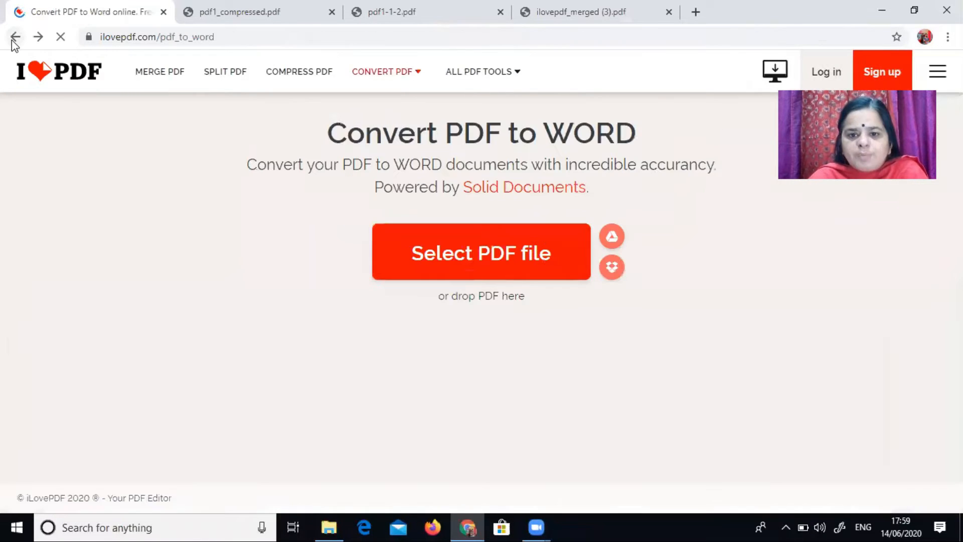
{"action": "left_click", "coordinate": [13, 37]}
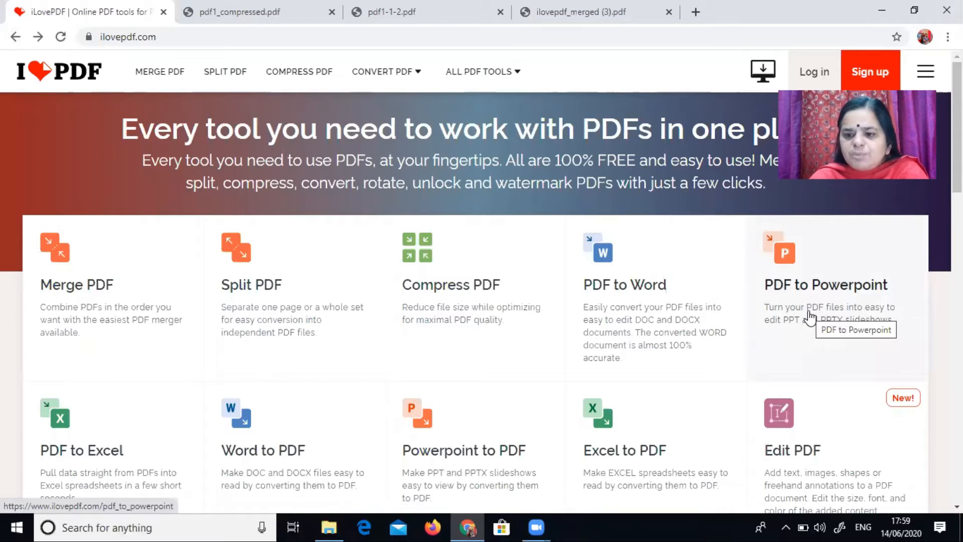
Step: Convert pdf1 with the PDF to Powerpoint tool, open the downloaded pdf1.pptx and enable editing
{"action": "left_click", "coordinate": [788, 277]}
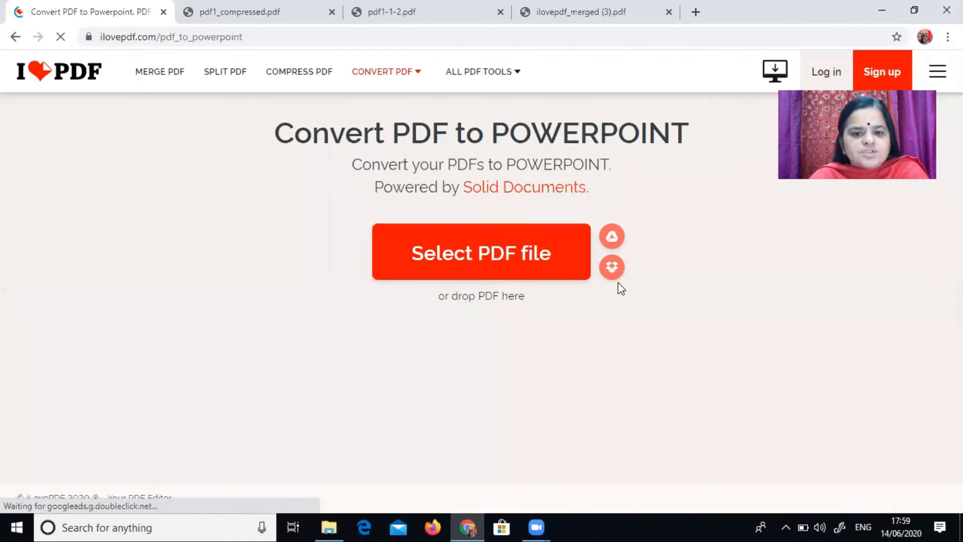
{"action": "left_click", "coordinate": [481, 230]}
{"action": "left_click", "coordinate": [613, 114]}
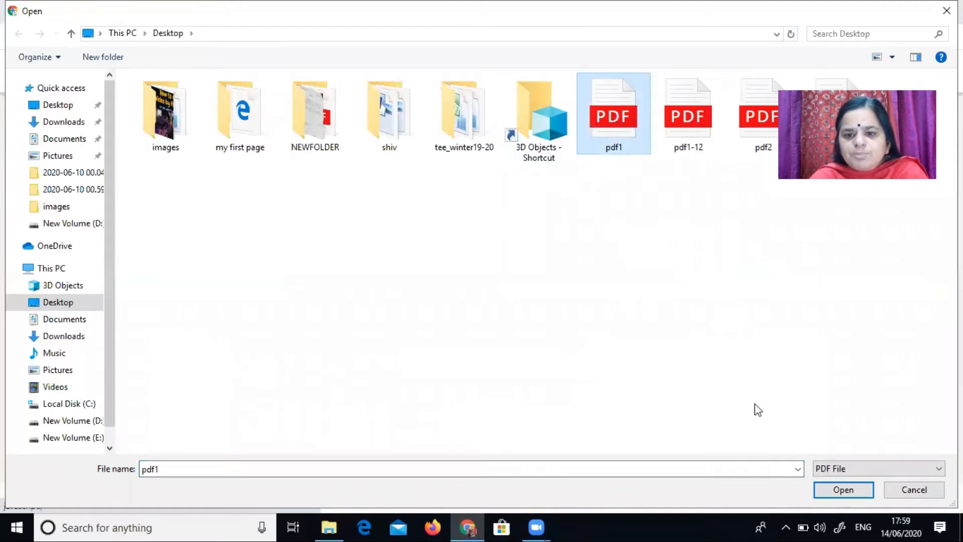
{"action": "left_click", "coordinate": [844, 490]}
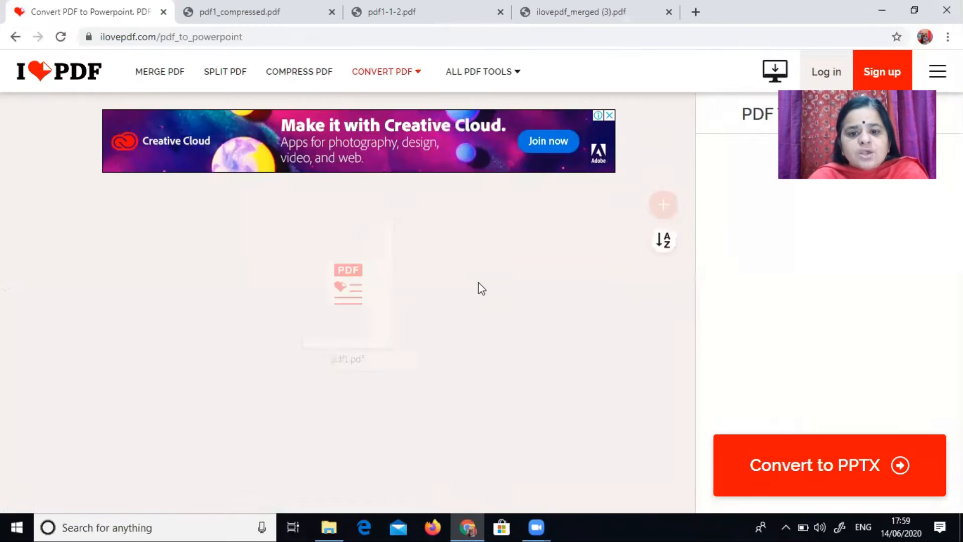
{"action": "left_click", "coordinate": [796, 465]}
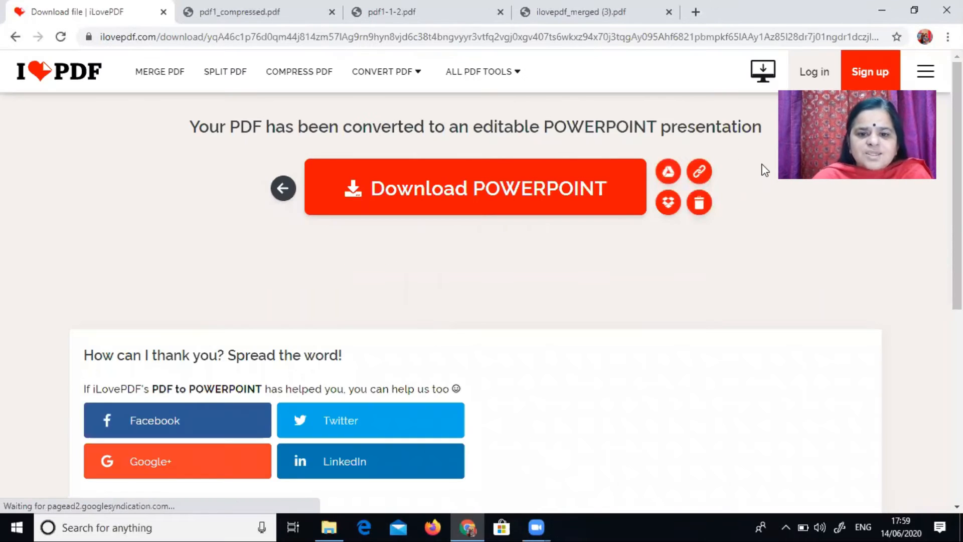
{"action": "left_click", "coordinate": [511, 190]}
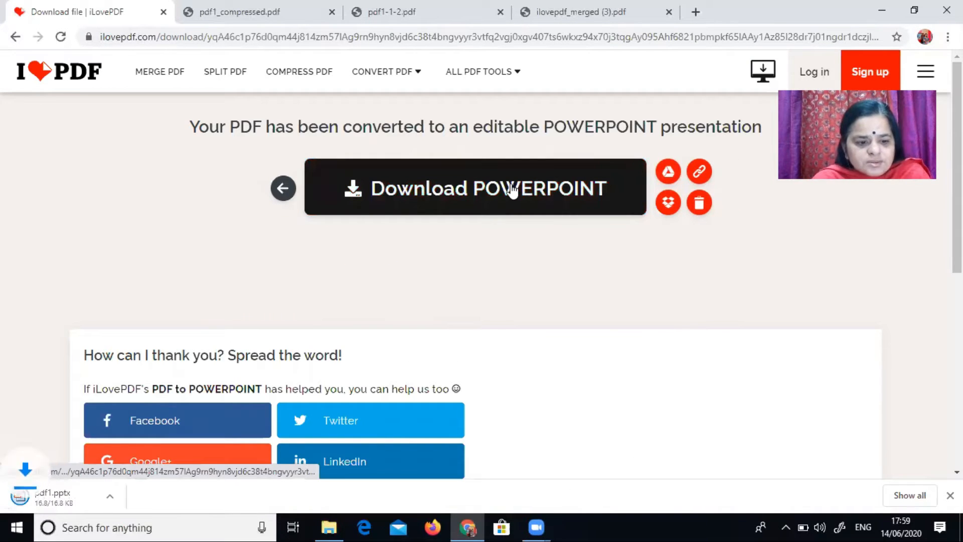
{"action": "left_click", "coordinate": [45, 494]}
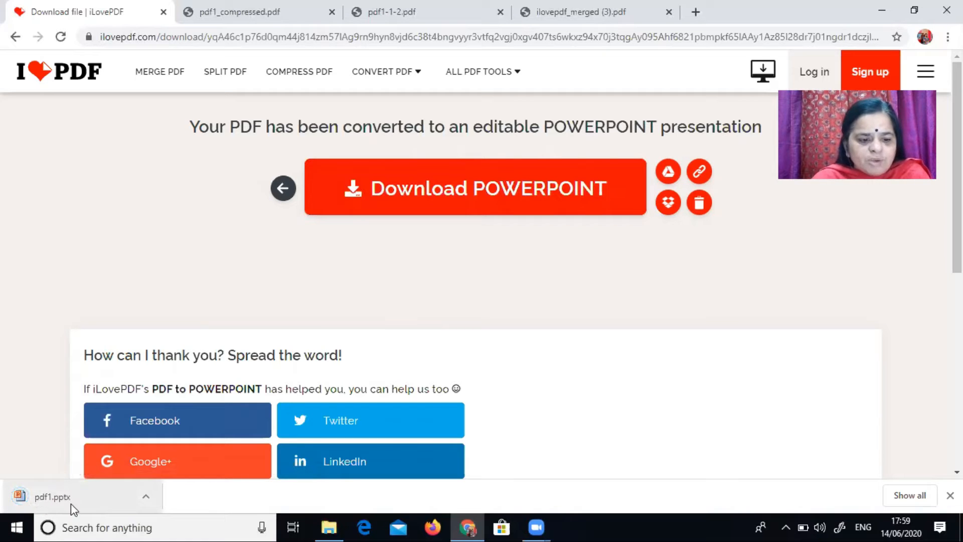
{"action": "left_click", "coordinate": [72, 504]}
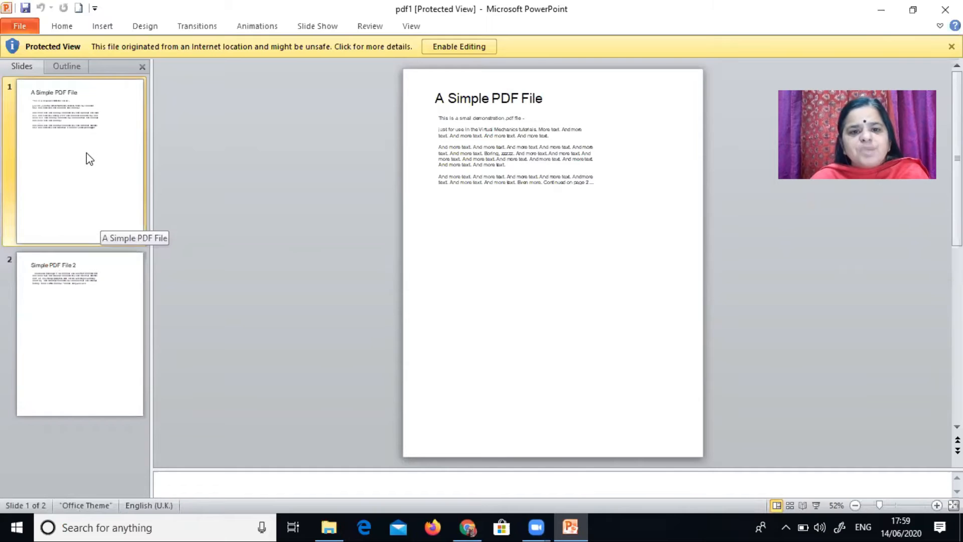
{"action": "left_click", "coordinate": [458, 47]}
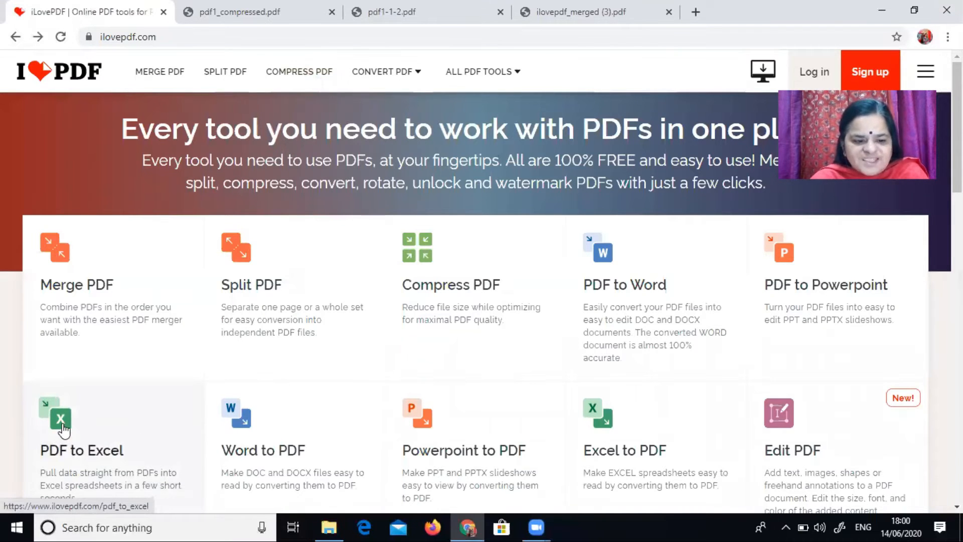
Step: Convert pdf1 from the Desktop with the PDF to Excel tool and open the downloaded spreadsheet
{"action": "left_click", "coordinate": [62, 428]}
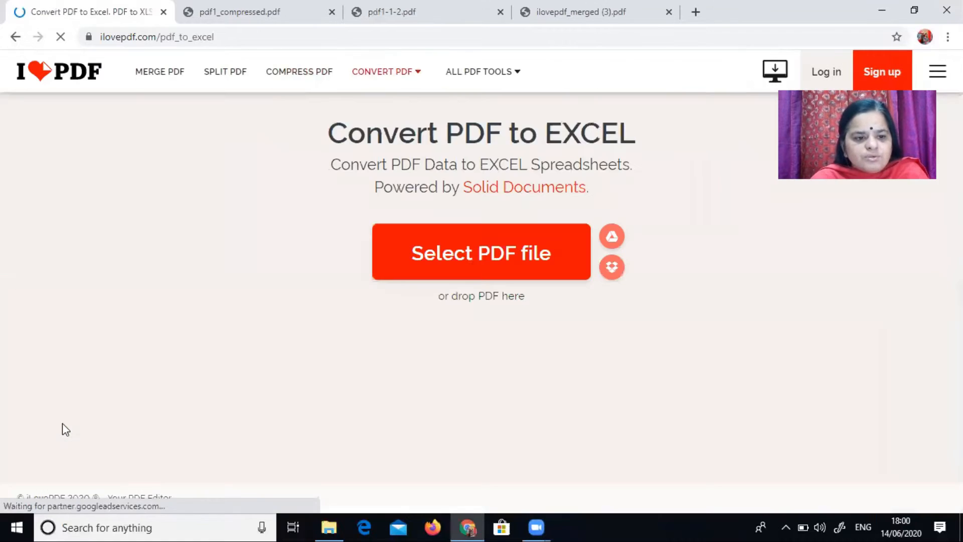
{"action": "left_click", "coordinate": [463, 248]}
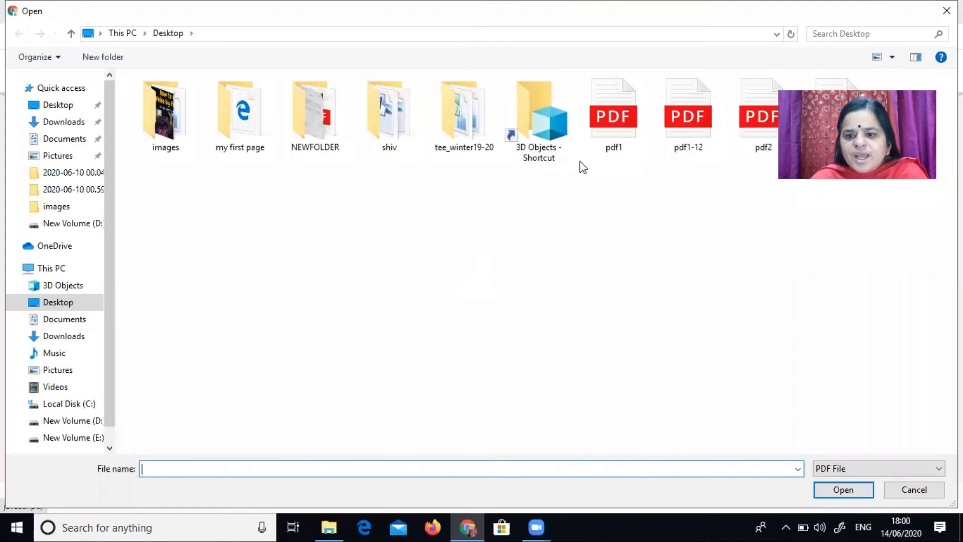
{"action": "left_click", "coordinate": [614, 136]}
{"action": "left_click", "coordinate": [839, 494]}
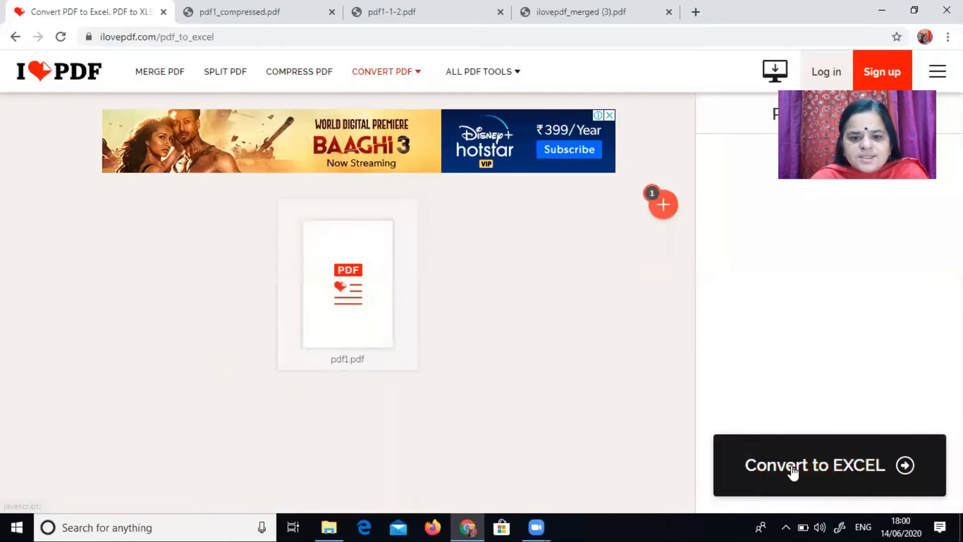
{"action": "left_click", "coordinate": [876, 468]}
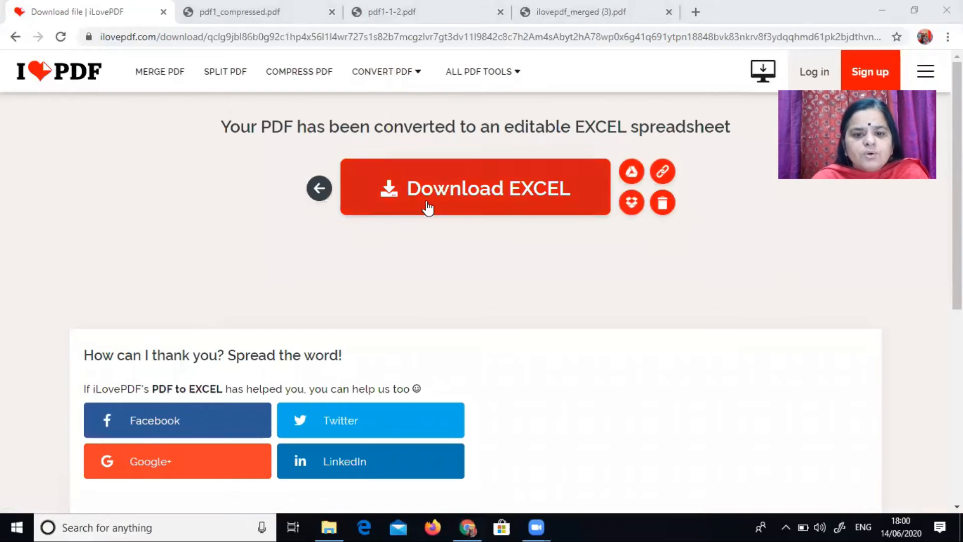
{"action": "left_click", "coordinate": [427, 206]}
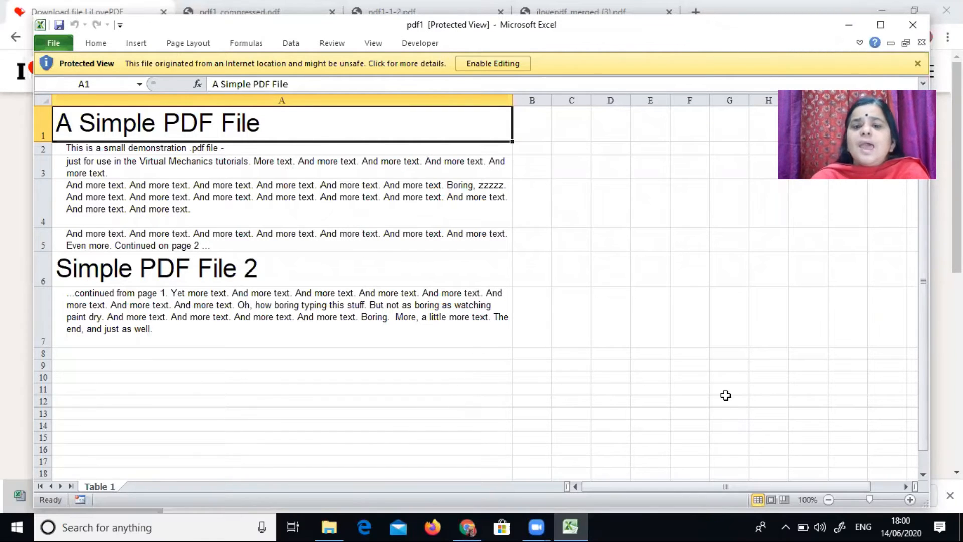
Step: Close Excel and go back to the iLovePDF home page tool list
{"action": "left_click", "coordinate": [914, 24]}
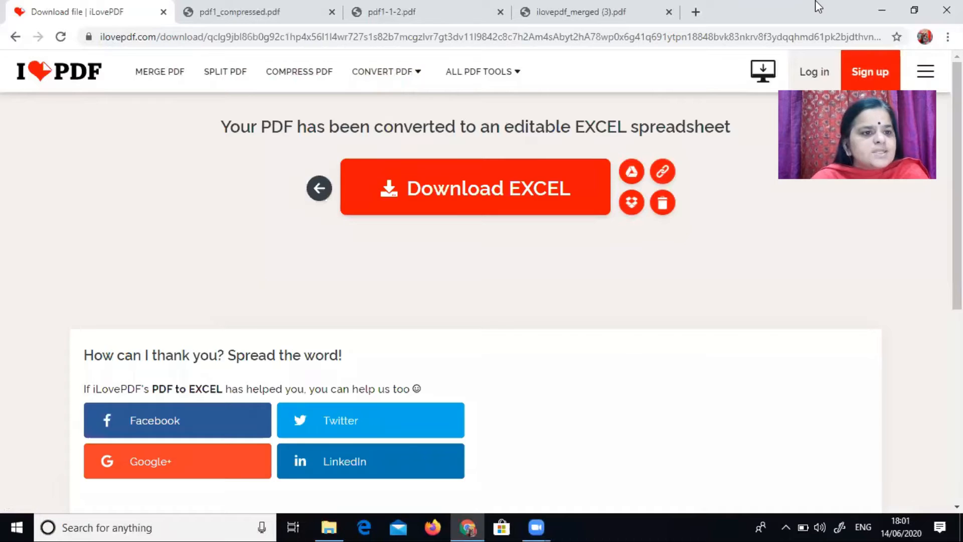
{"action": "key", "text": "alt+Left"}
{"action": "scroll", "coordinate": [430, 381], "scroll_direction": "down", "scroll_amount": 2}
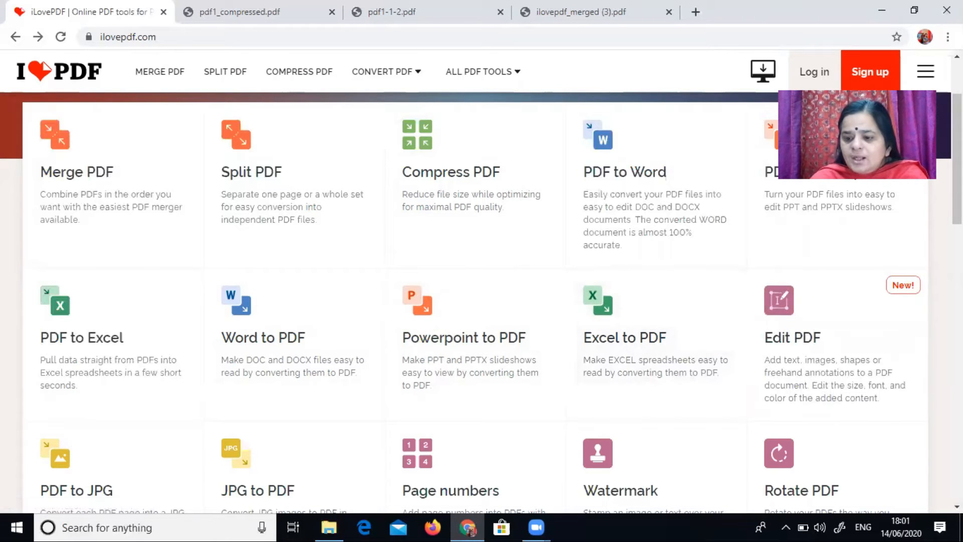
Step: Open the Page numbers tool and upload pdf1 from the Desktop
{"action": "scroll", "coordinate": [280, 482], "scroll_direction": "down", "scroll_amount": 2}
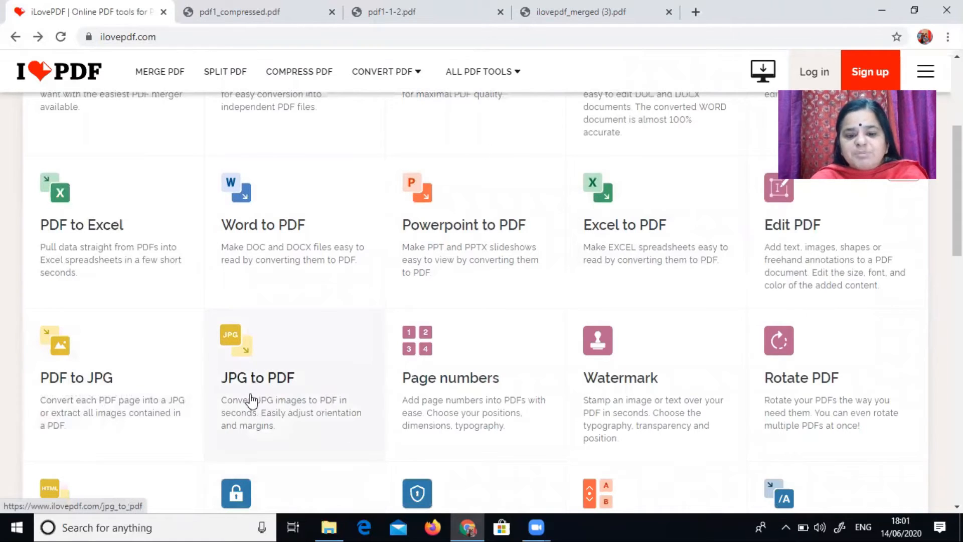
{"action": "left_click", "coordinate": [484, 382]}
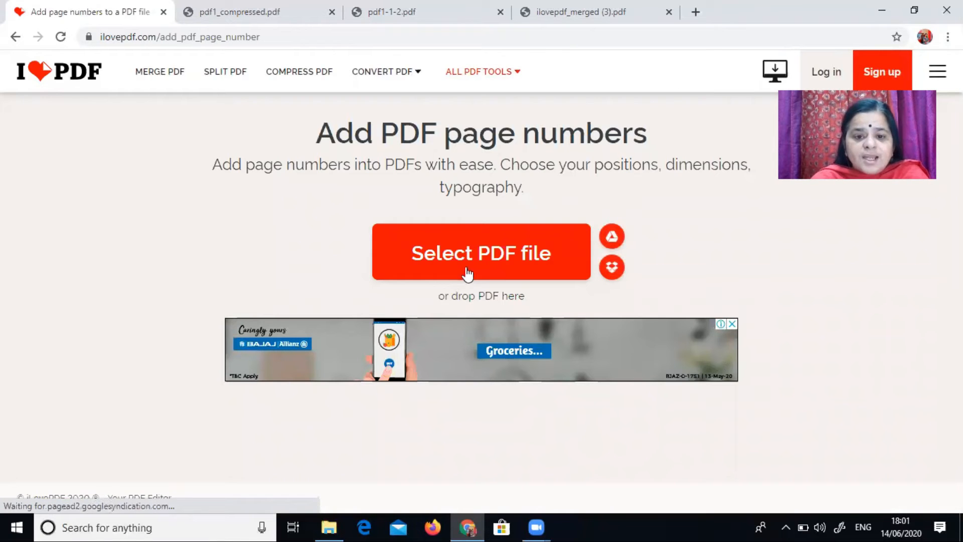
{"action": "left_click", "coordinate": [465, 265]}
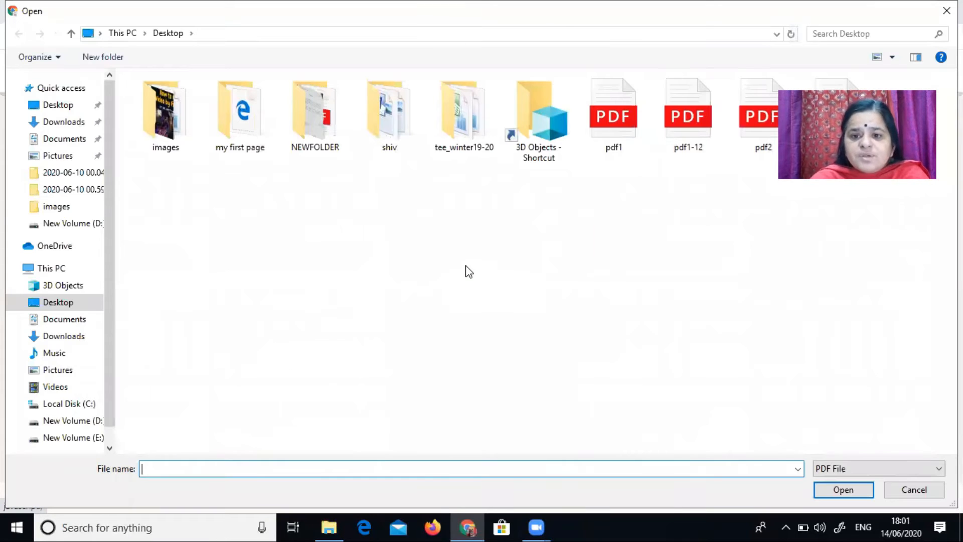
{"action": "left_click", "coordinate": [631, 100]}
{"action": "left_click", "coordinate": [846, 491]}
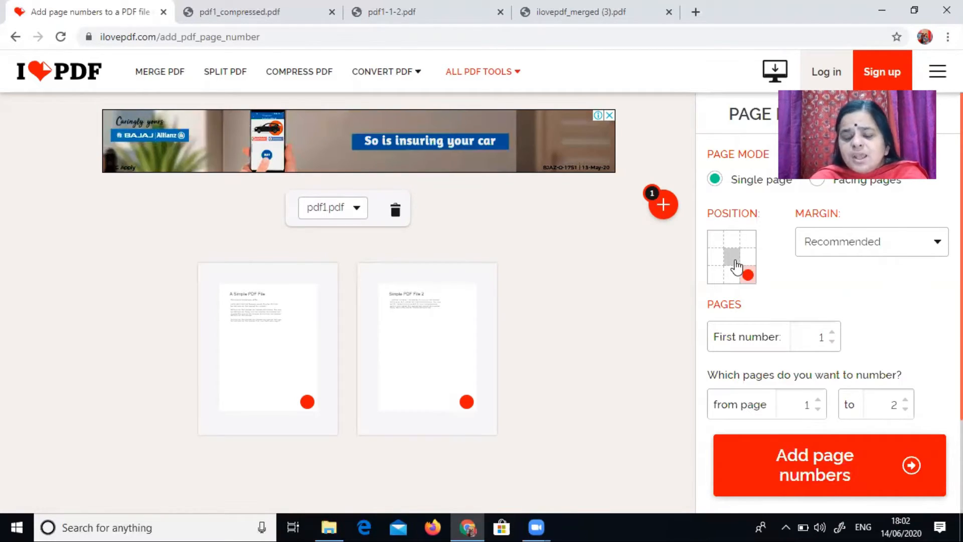
Step: Place the page numbers at the bottom-right position with the Recommended margin
{"action": "left_click", "coordinate": [714, 247]}
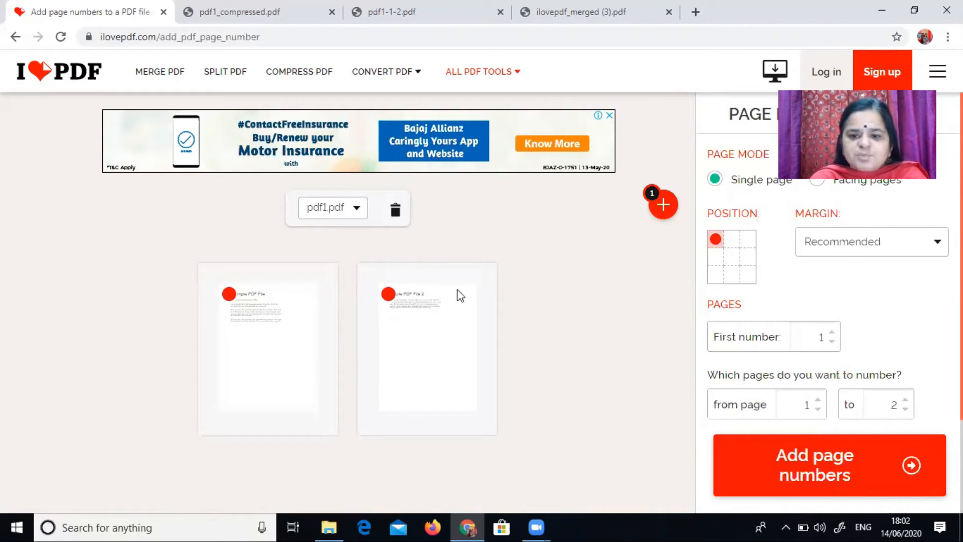
{"action": "left_click", "coordinate": [748, 276]}
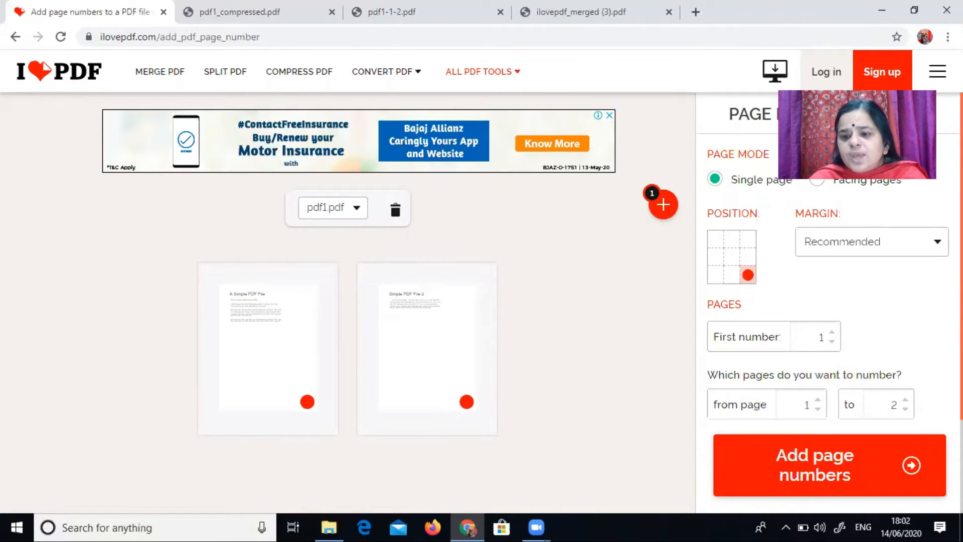
{"action": "left_click", "coordinate": [937, 242]}
{"action": "left_click", "coordinate": [872, 281]}
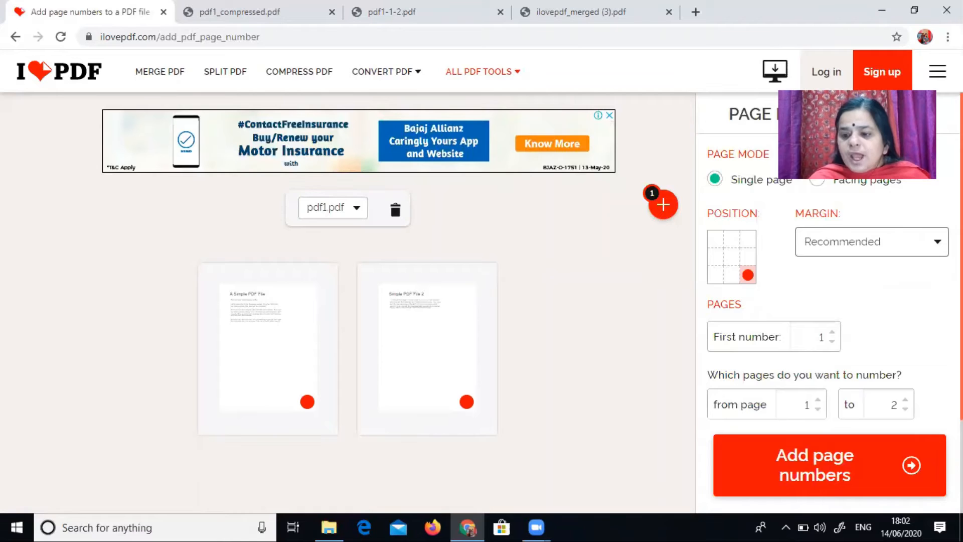
Step: Set the page number text format to Page {n}
{"action": "scroll", "coordinate": [828, 301], "scroll_direction": "down", "scroll_amount": 3}
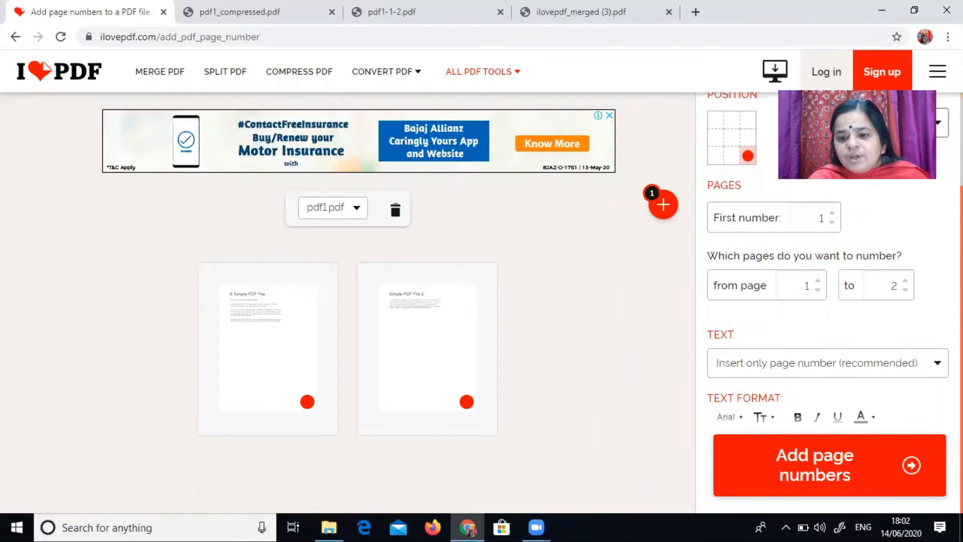
{"action": "left_click", "coordinate": [816, 368]}
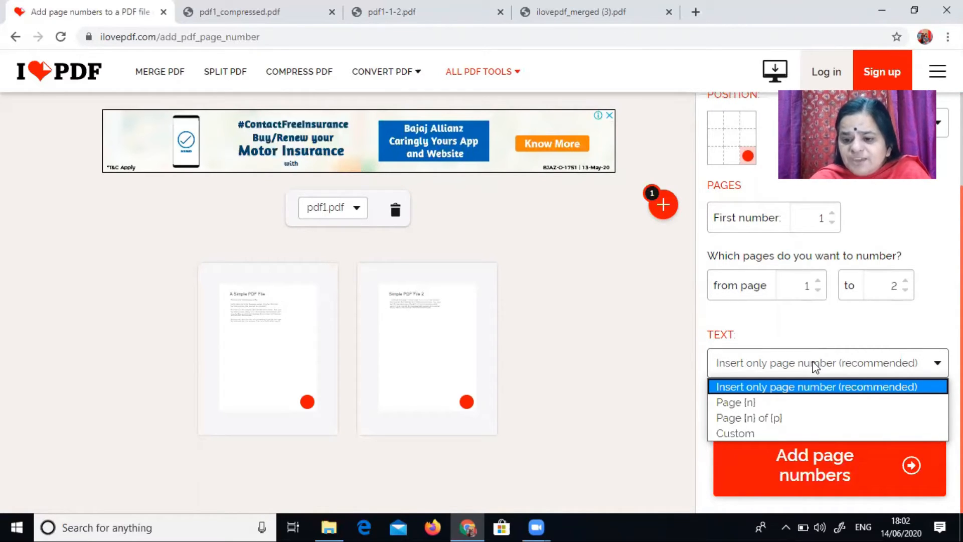
{"action": "left_click", "coordinate": [750, 404]}
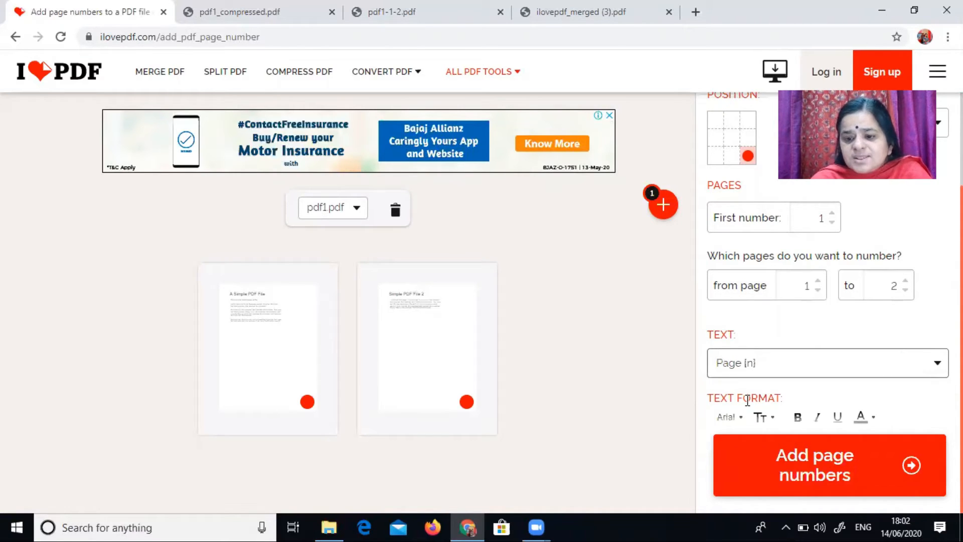
{"action": "left_click", "coordinate": [931, 364]}
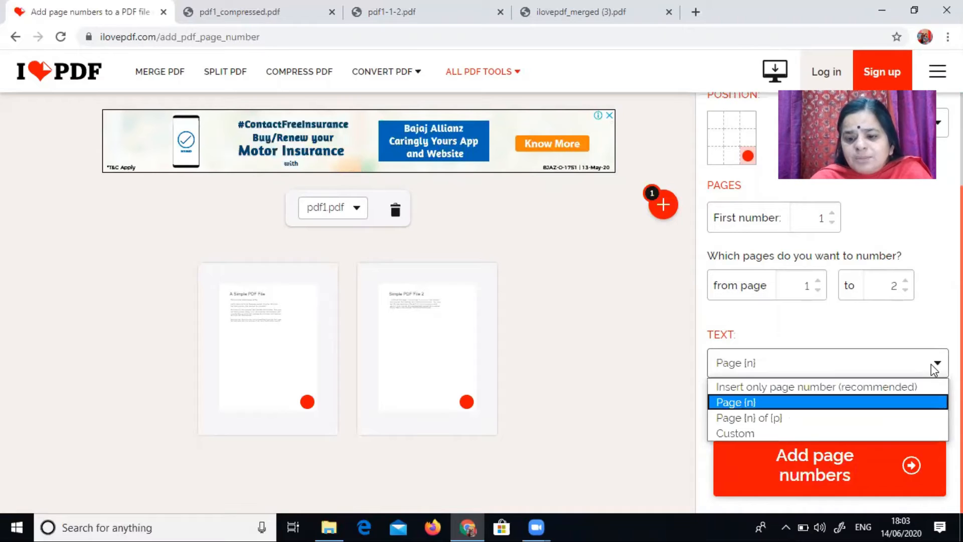
{"action": "left_click", "coordinate": [765, 401]}
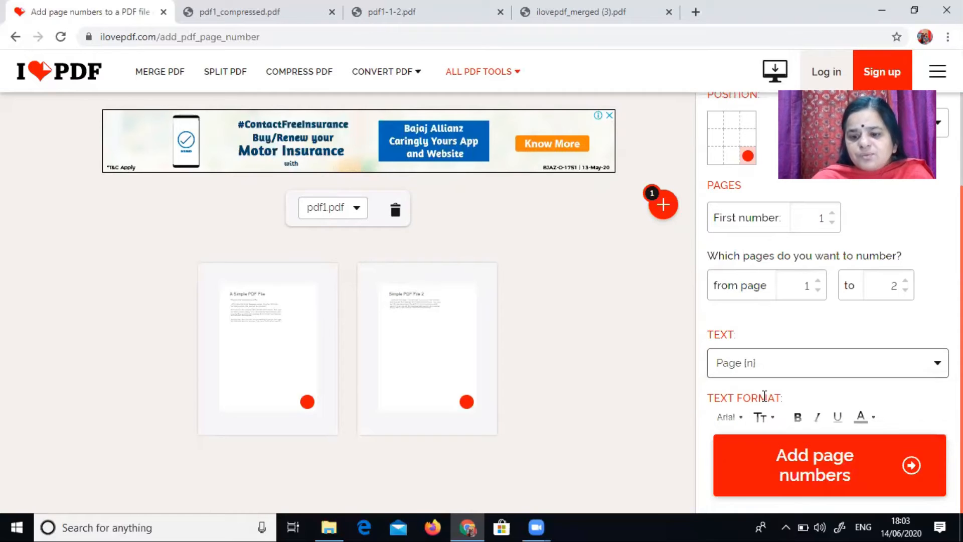
Step: Add the page numbers, open the downloaded pdf1_pagenumber.pdf and scroll through both numbered pages
{"action": "left_click", "coordinate": [818, 479]}
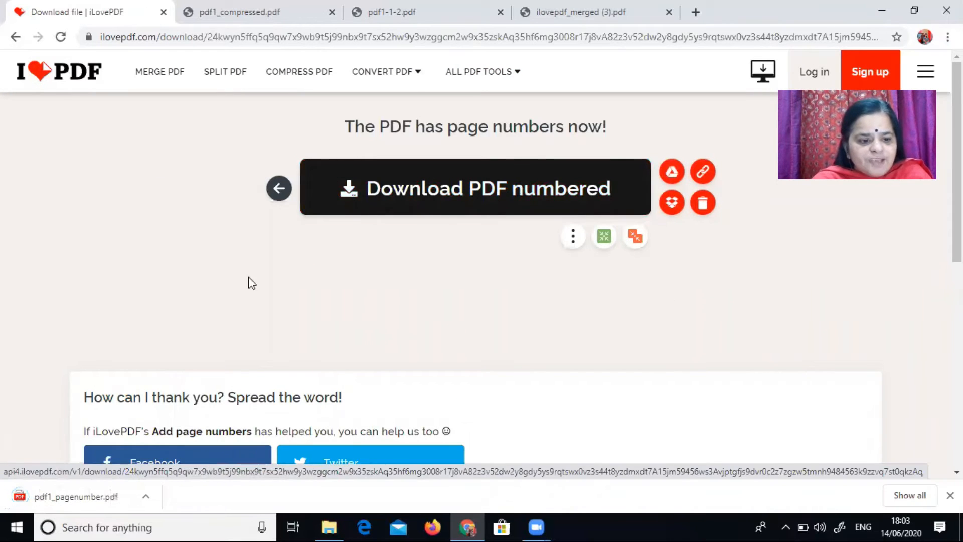
{"action": "left_click", "coordinate": [53, 489]}
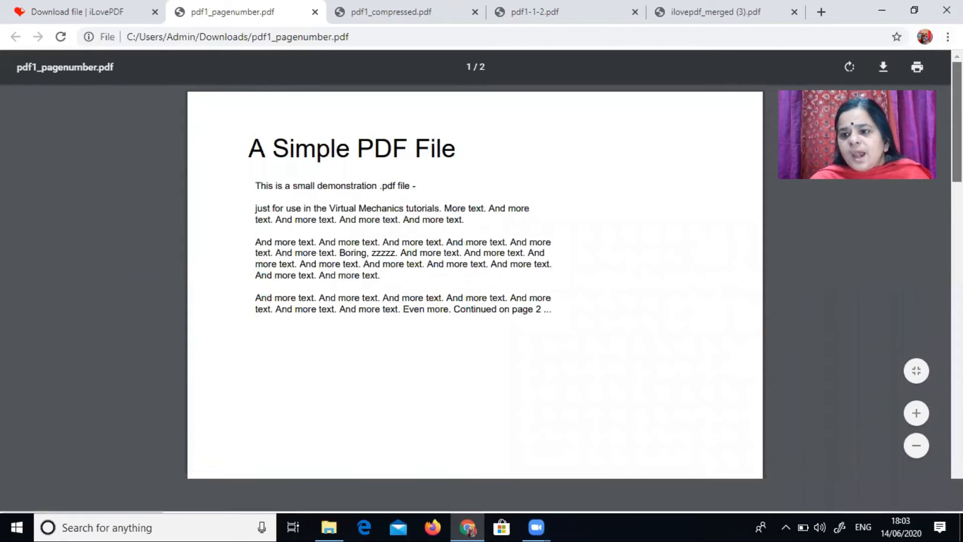
{"action": "scroll", "coordinate": [475, 281], "scroll_direction": "down", "scroll_amount": 8}
{"action": "scroll", "coordinate": [666, 285], "scroll_direction": "down", "scroll_amount": 5}
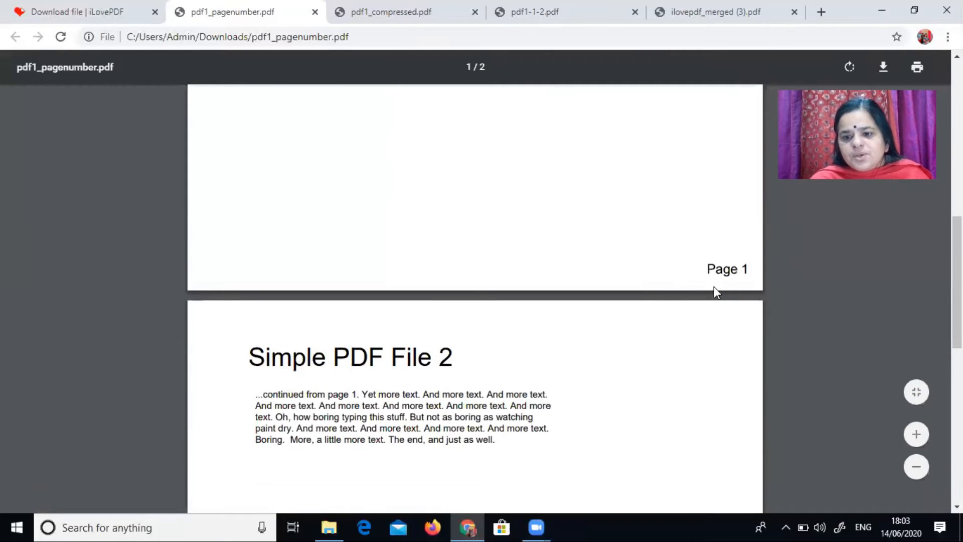
{"action": "scroll", "coordinate": [665, 507], "scroll_direction": "down", "scroll_amount": 10}
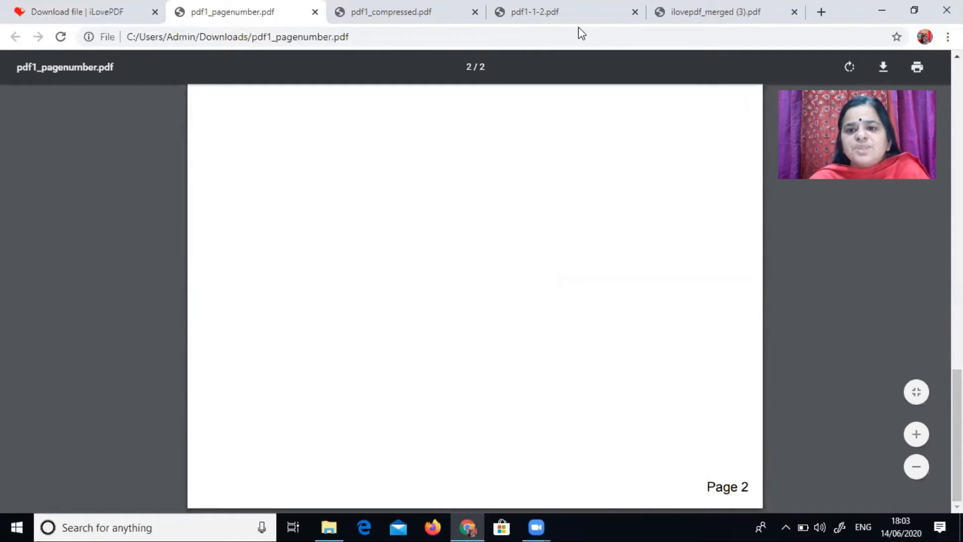
Step: Close the opened PDF tabs, then upload pdf1 from the Desktop to the Watermark tool
{"action": "left_click", "coordinate": [796, 15]}
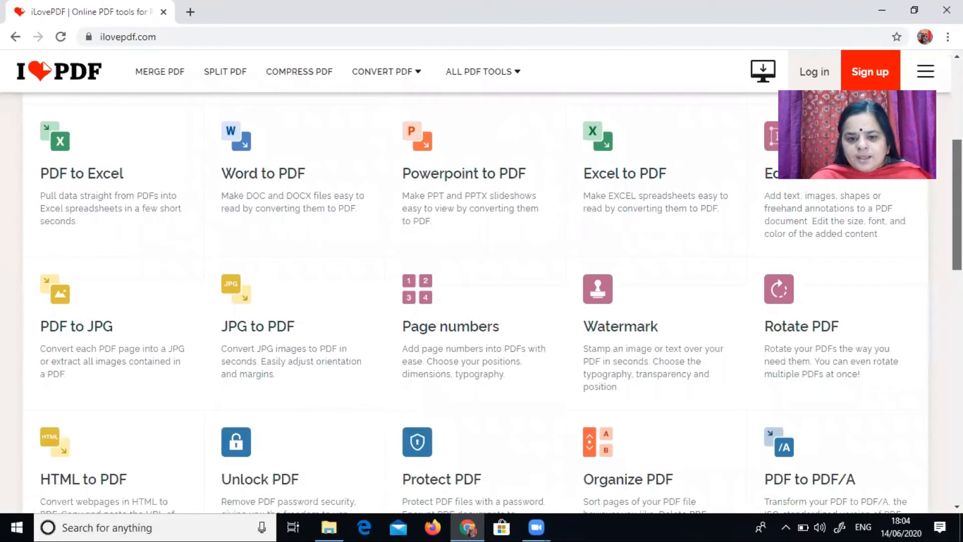
{"action": "scroll", "coordinate": [482, 301], "scroll_direction": "up", "scroll_amount": 1}
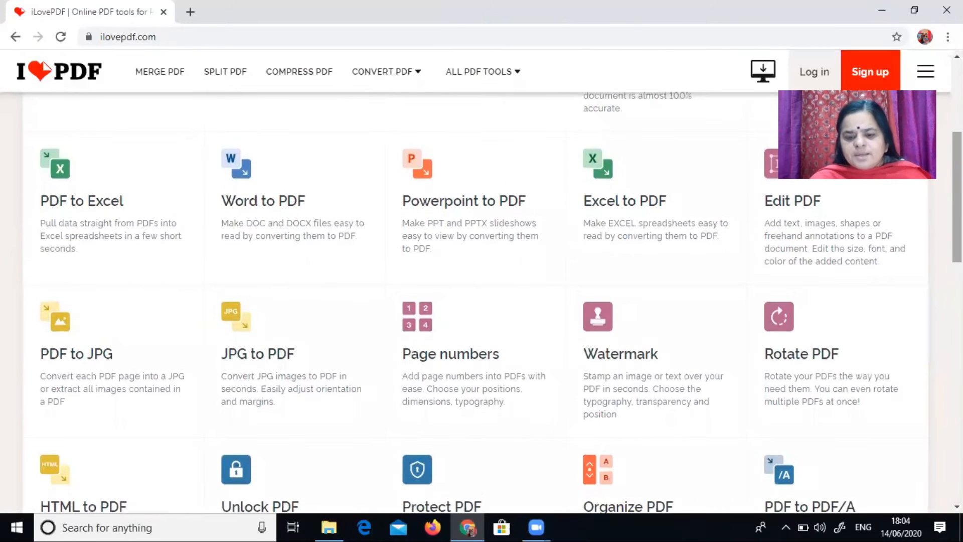
{"action": "left_click", "coordinate": [604, 330]}
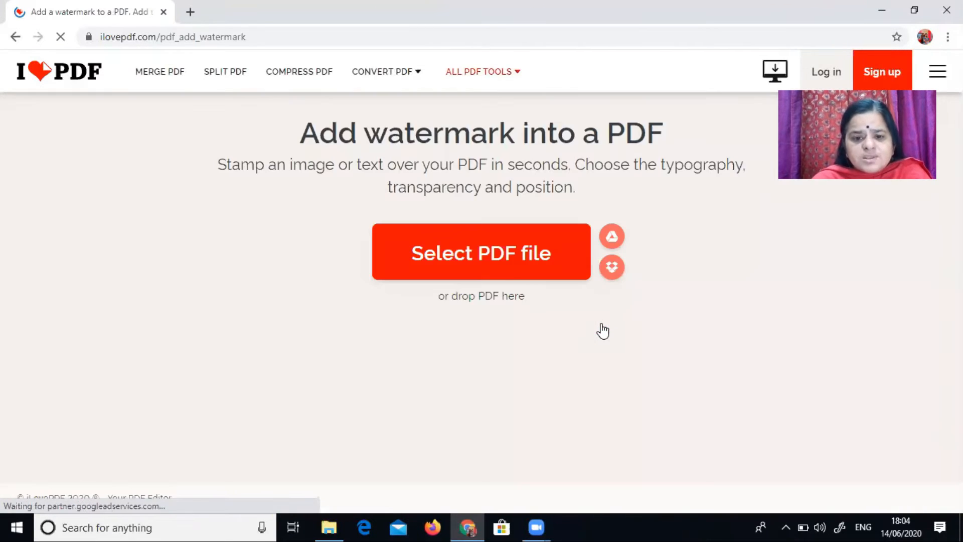
{"action": "left_click", "coordinate": [562, 228]}
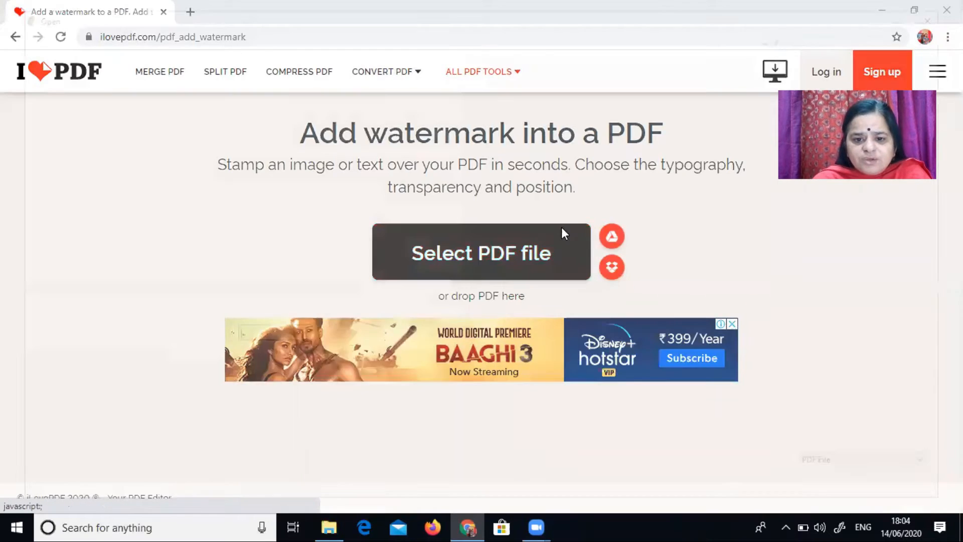
{"action": "left_click", "coordinate": [618, 146]}
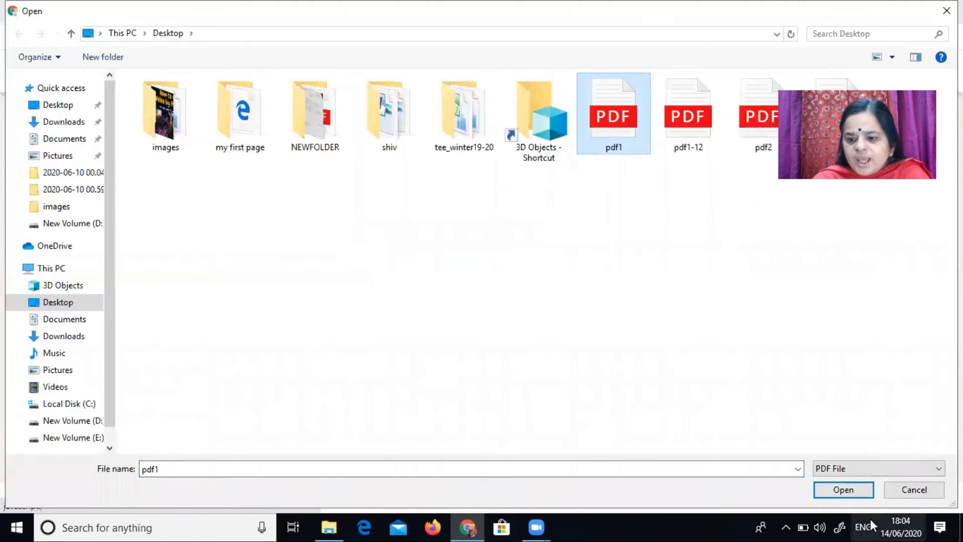
{"action": "left_click", "coordinate": [850, 490]}
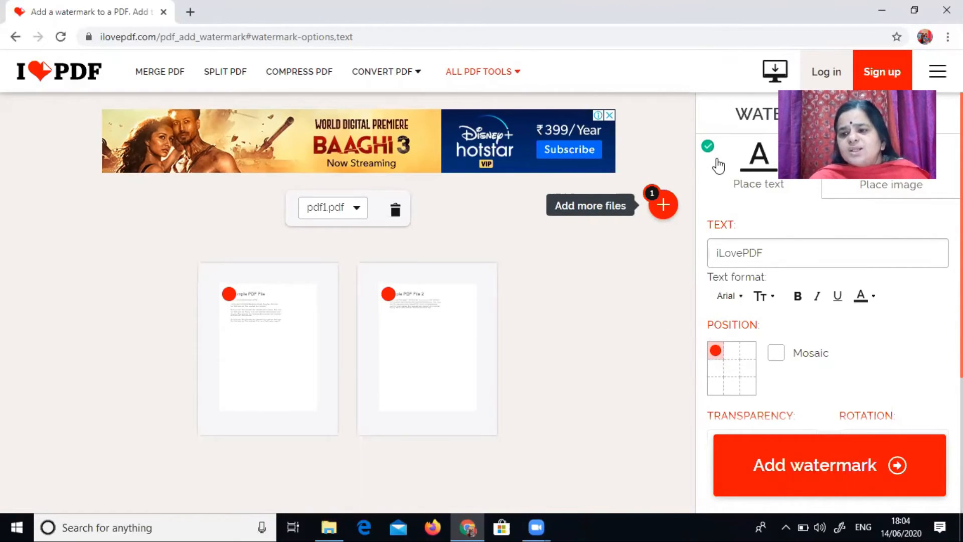
Step: Replace the default watermark text with the presenter's name
{"action": "mouse_move", "coordinate": [938, 71]}
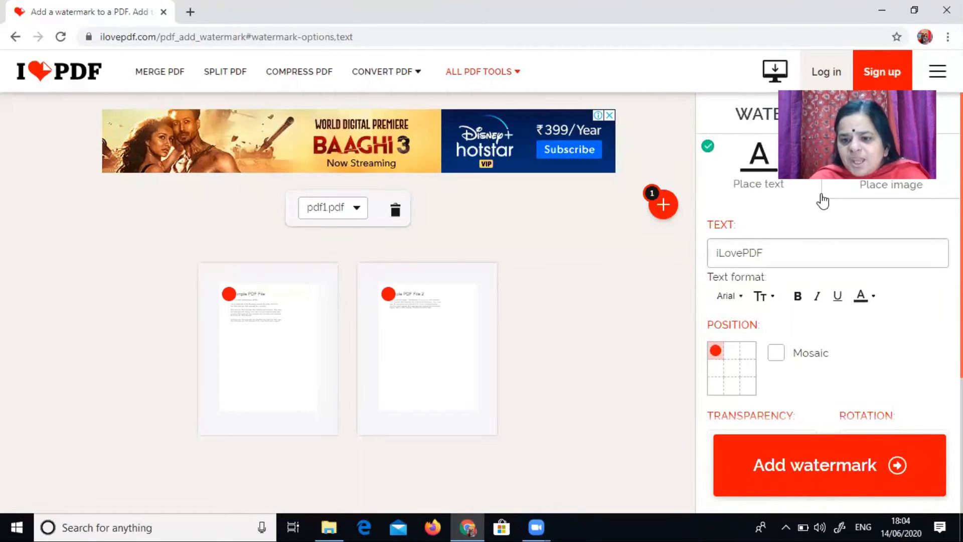
{"action": "left_click", "coordinate": [777, 256]}
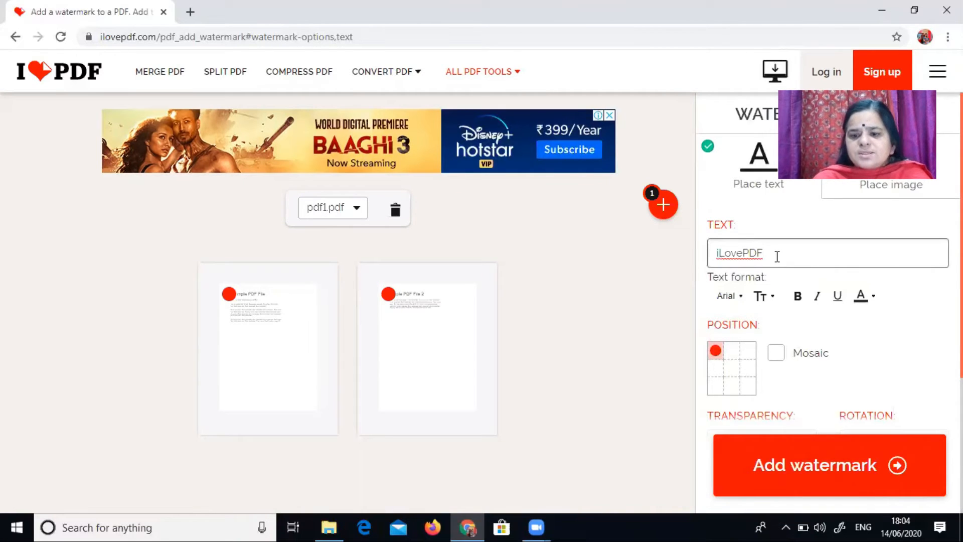
{"action": "key", "text": "BackSpace"}
{"action": "key", "text": "BackSpace"}
{"action": "key", "text": "BackSpace"}
{"action": "key", "text": "BackSpace"}
{"action": "key", "text": "BackSpace"}
{"action": "key", "text": "BackSpace"}
{"action": "key", "text": "BackSpace"}
{"action": "key", "text": "BackSpace"}
{"action": "type", "text": "amita mahor"}
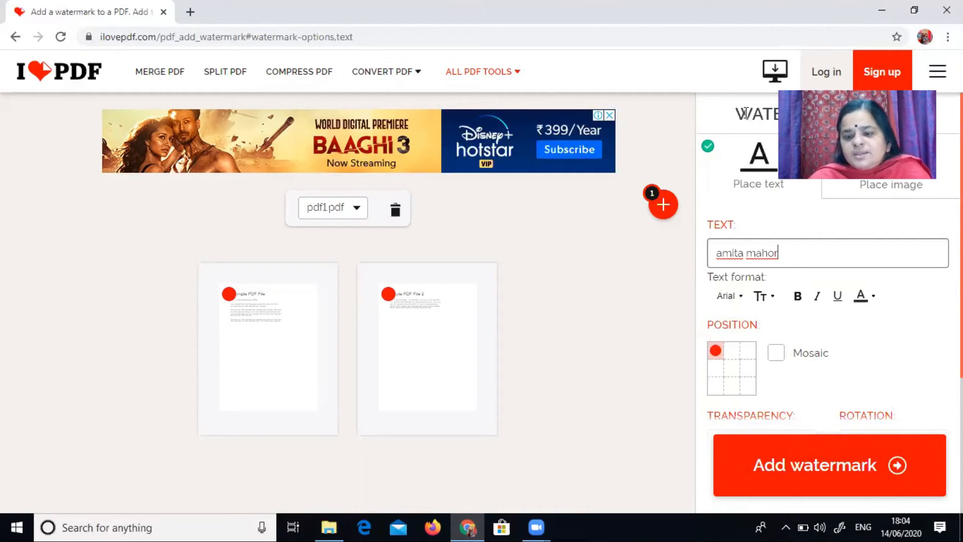
Step: Set the watermark position to top centre, switching the Mosaic option on and off again
{"action": "left_click", "coordinate": [733, 352]}
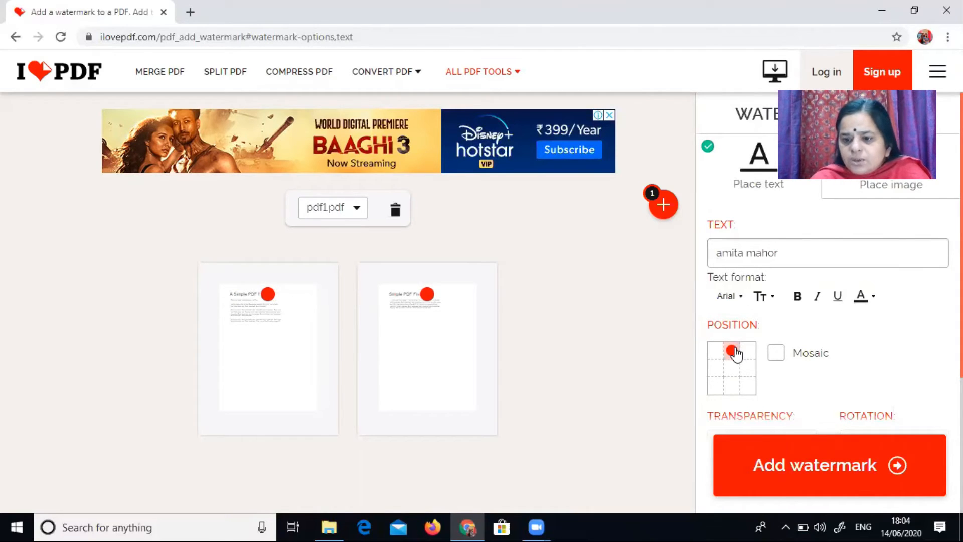
{"action": "left_click", "coordinate": [777, 354]}
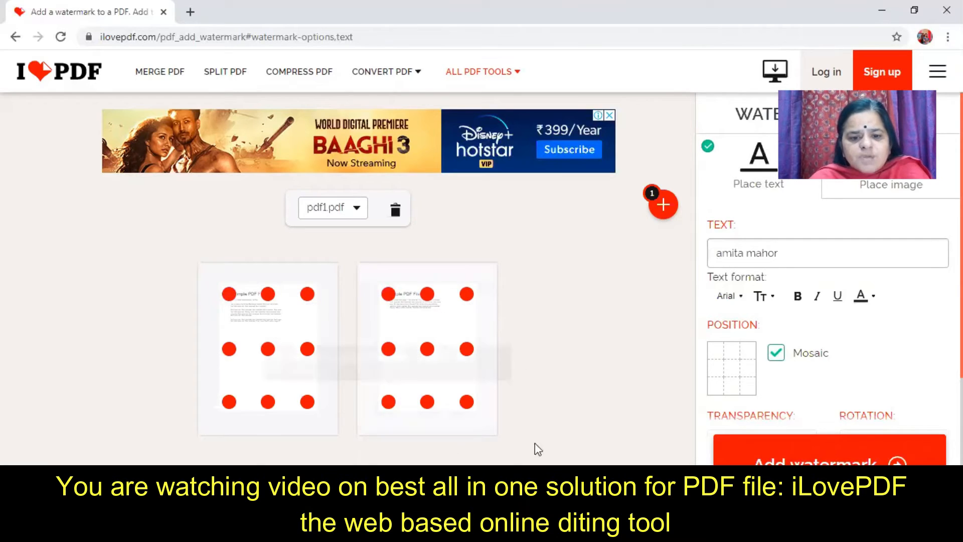
{"action": "left_click", "coordinate": [777, 354]}
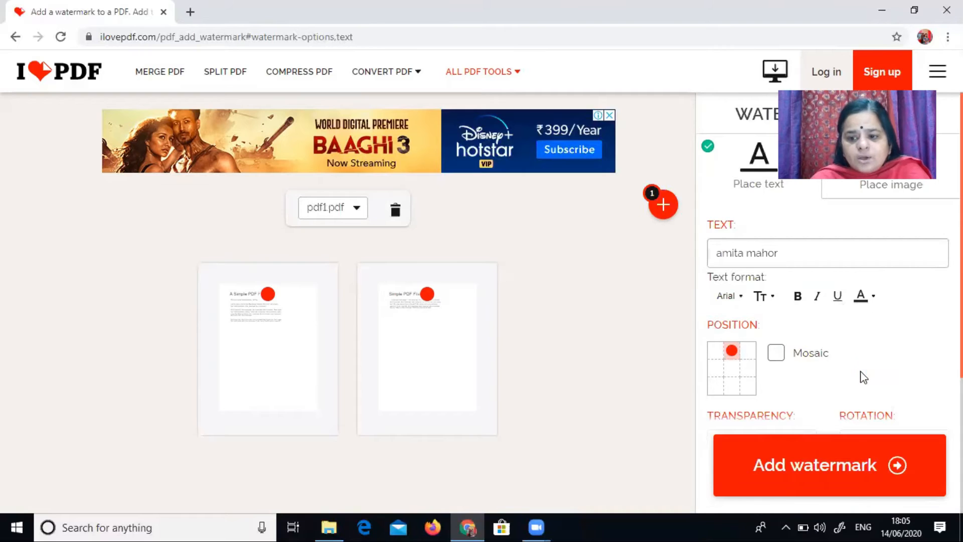
Step: Set the watermark transparency to 25%
{"action": "left_click", "coordinate": [817, 477]}
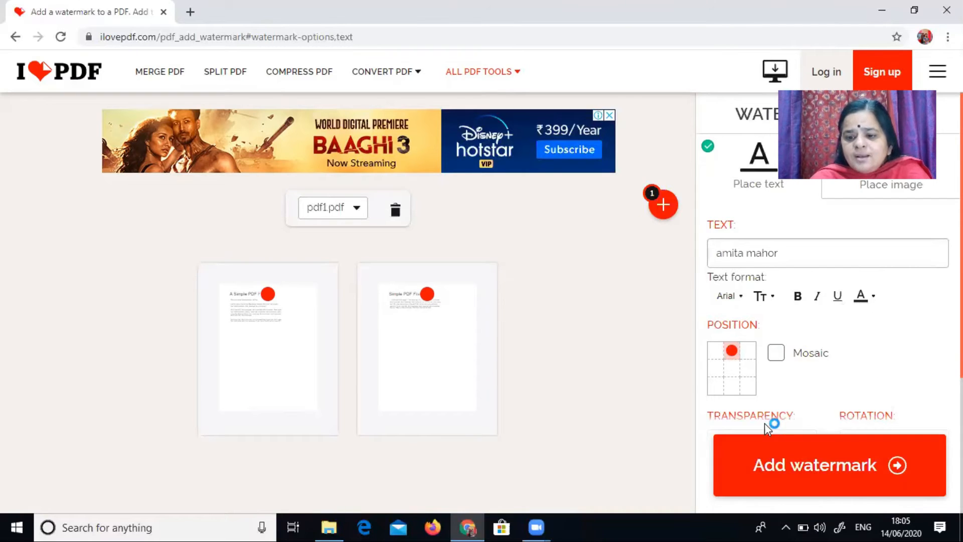
{"action": "left_click", "coordinate": [773, 433]}
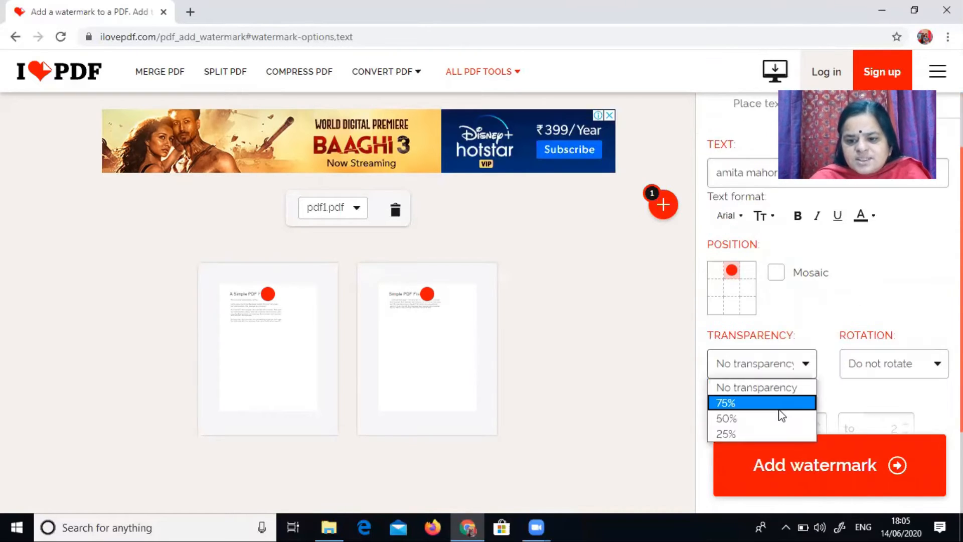
{"action": "left_click", "coordinate": [779, 409]}
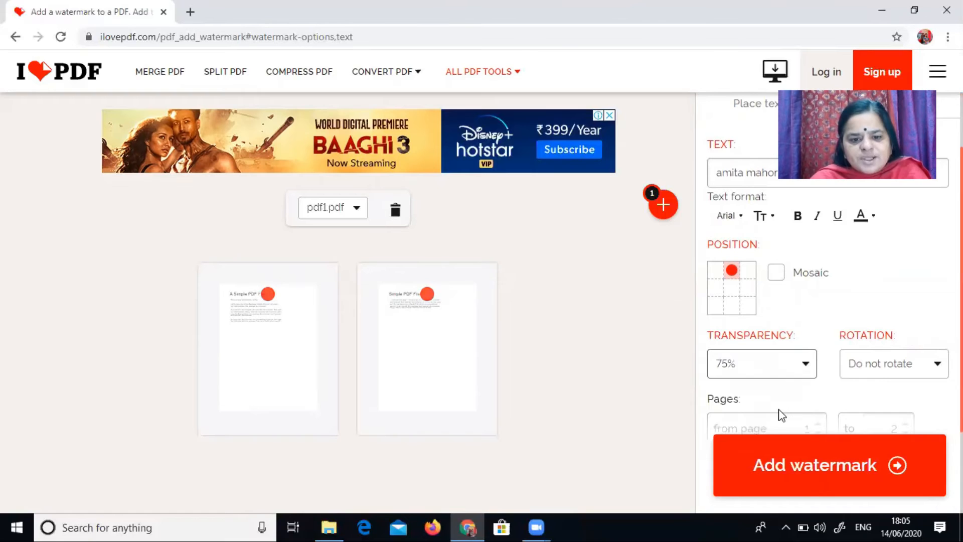
{"action": "left_click", "coordinate": [812, 363]}
{"action": "left_click", "coordinate": [787, 437]}
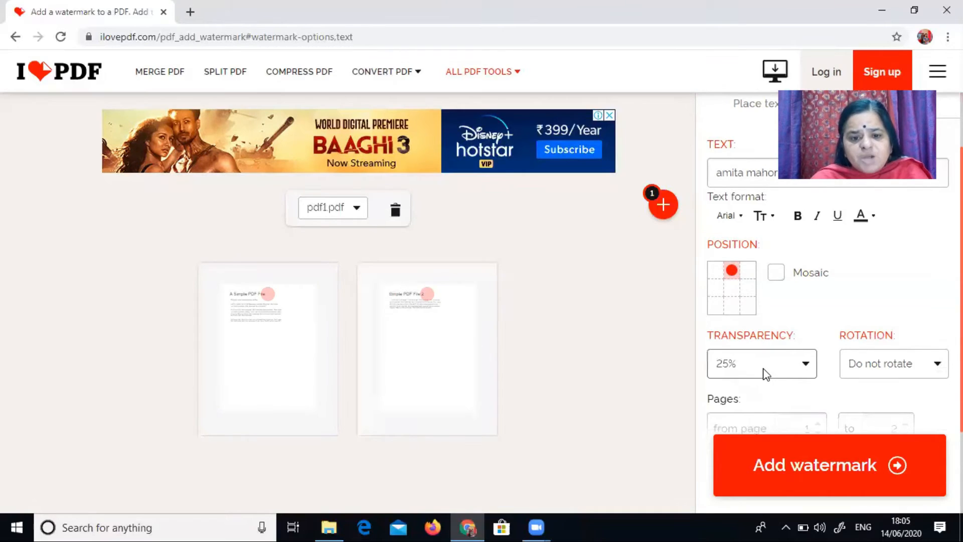
Step: Add the text watermark and open the downloaded pdf1_watermark.pdf
{"action": "left_click", "coordinate": [787, 467]}
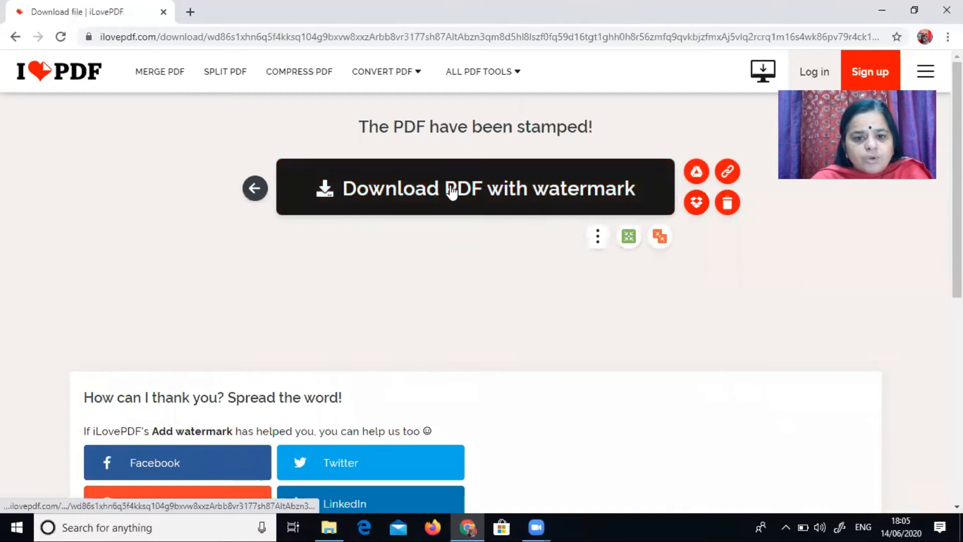
{"action": "left_click", "coordinate": [452, 191]}
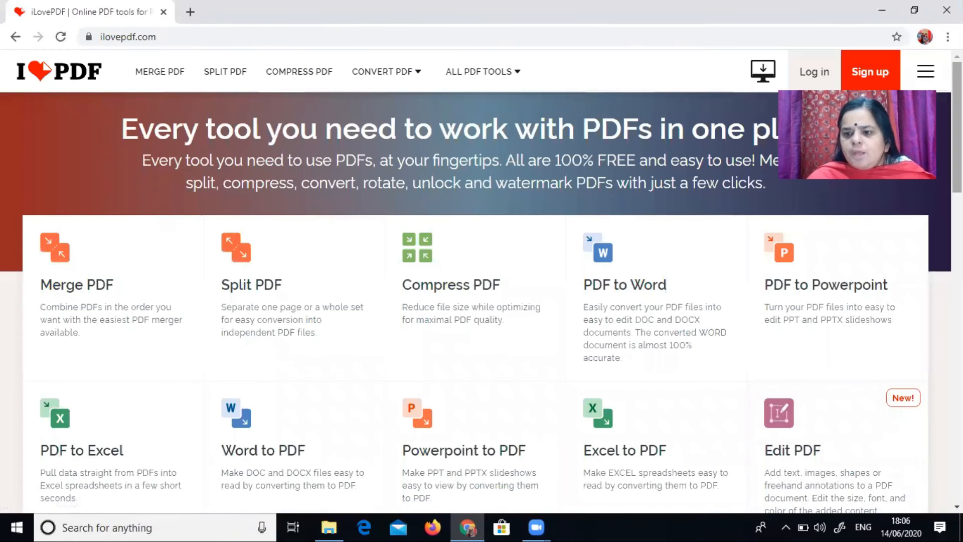
Step: Open the Watermark tool again and upload pdf1 from the Desktop
{"action": "scroll", "coordinate": [482, 301], "scroll_direction": "down", "scroll_amount": 5}
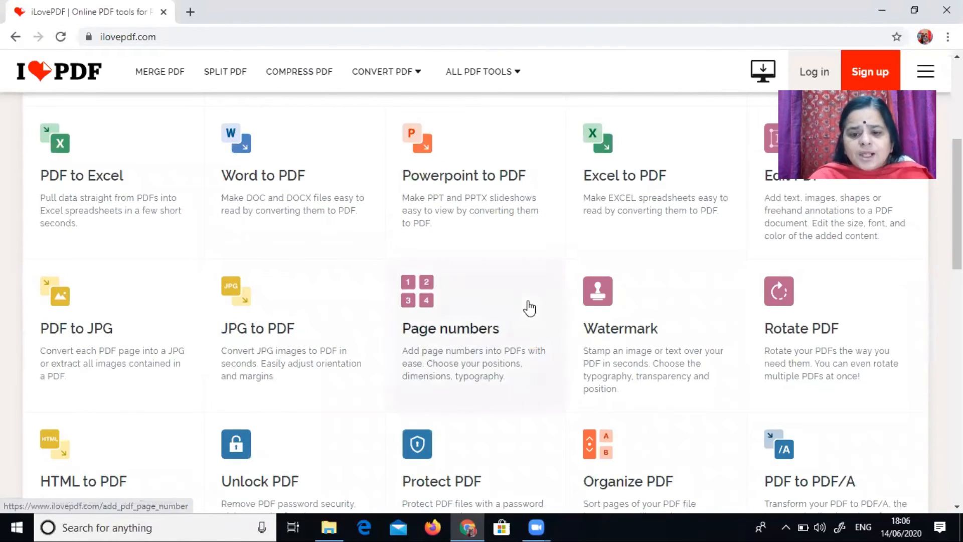
{"action": "left_click", "coordinate": [596, 300]}
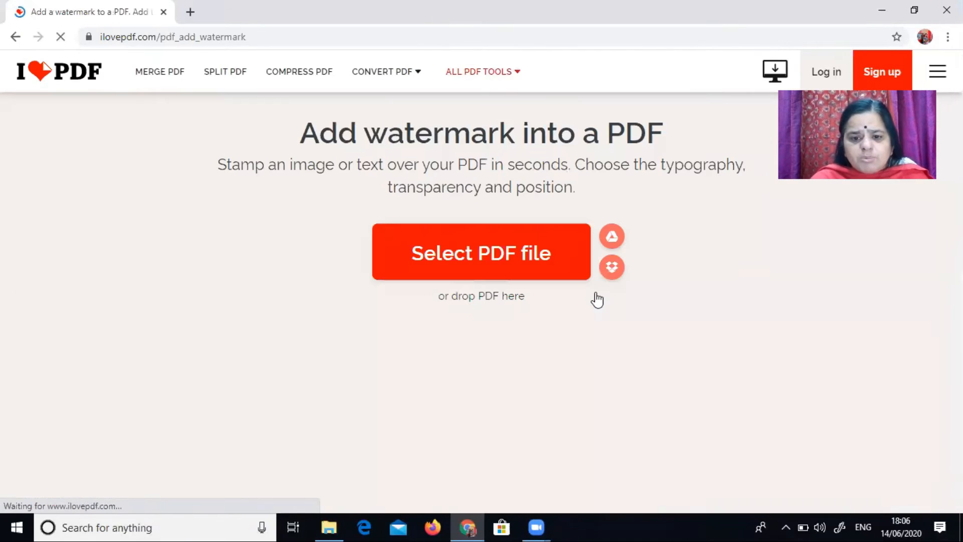
{"action": "left_click", "coordinate": [518, 265]}
{"action": "left_click", "coordinate": [614, 116]}
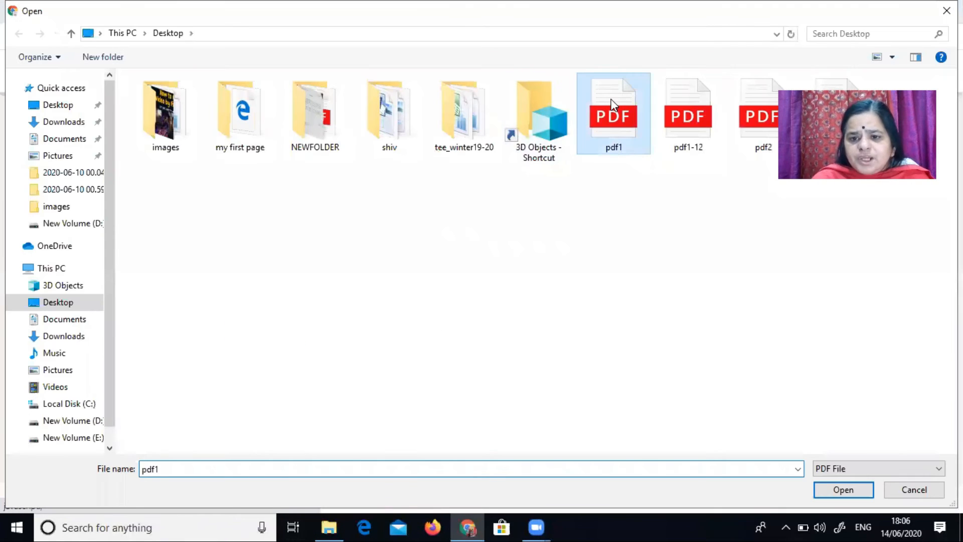
{"action": "left_click", "coordinate": [834, 495]}
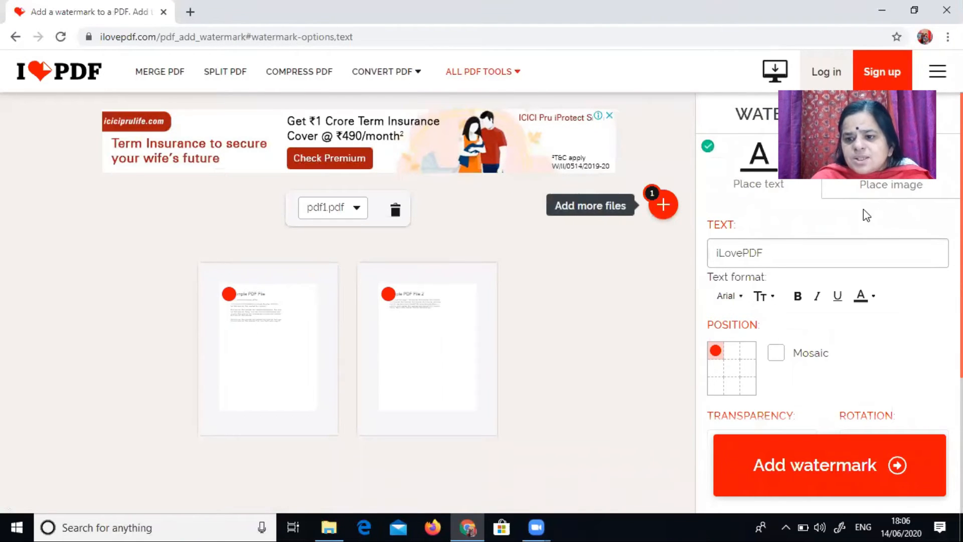
Step: Switch to an image watermark and choose 3_phase_AC_waveform.svg from the Desktop images folder
{"action": "left_click", "coordinate": [886, 187]}
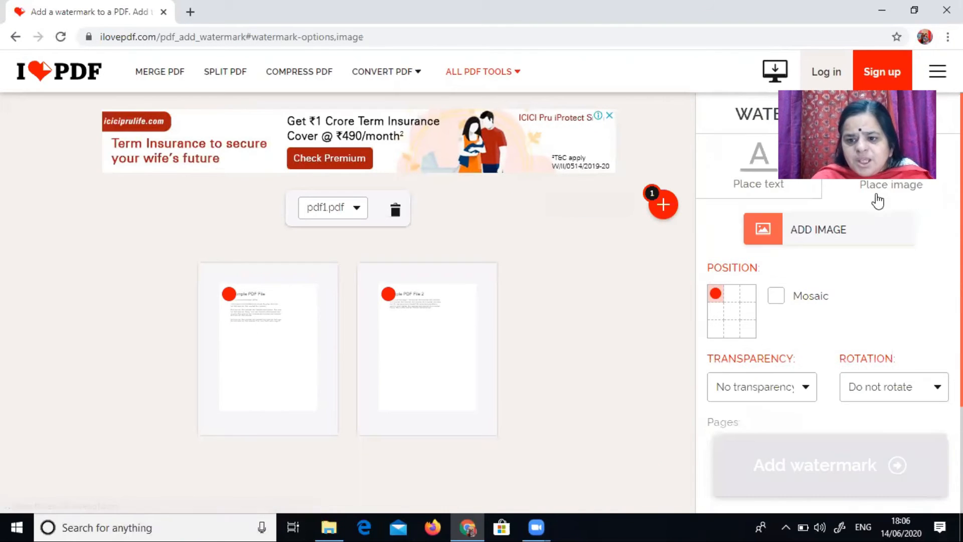
{"action": "left_click", "coordinate": [791, 245]}
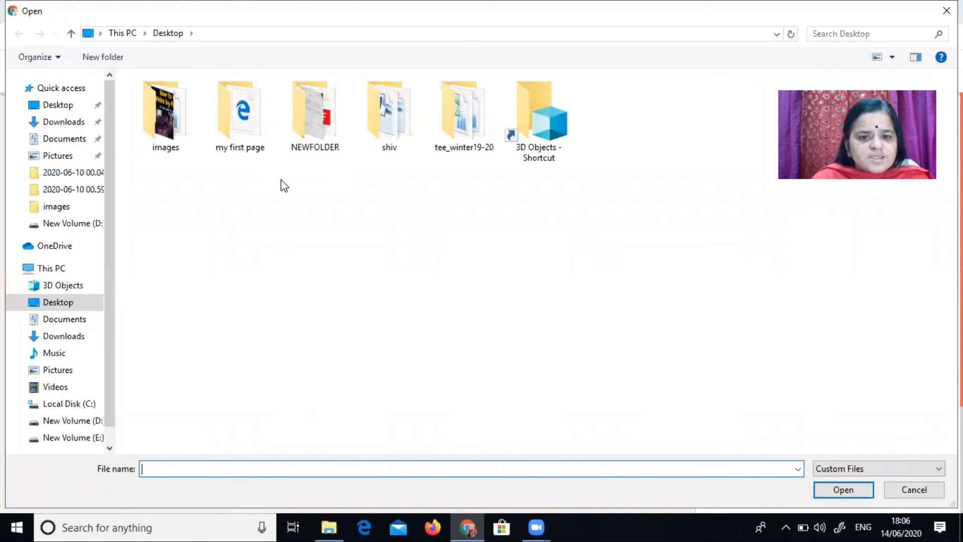
{"action": "double_click", "coordinate": [168, 145]}
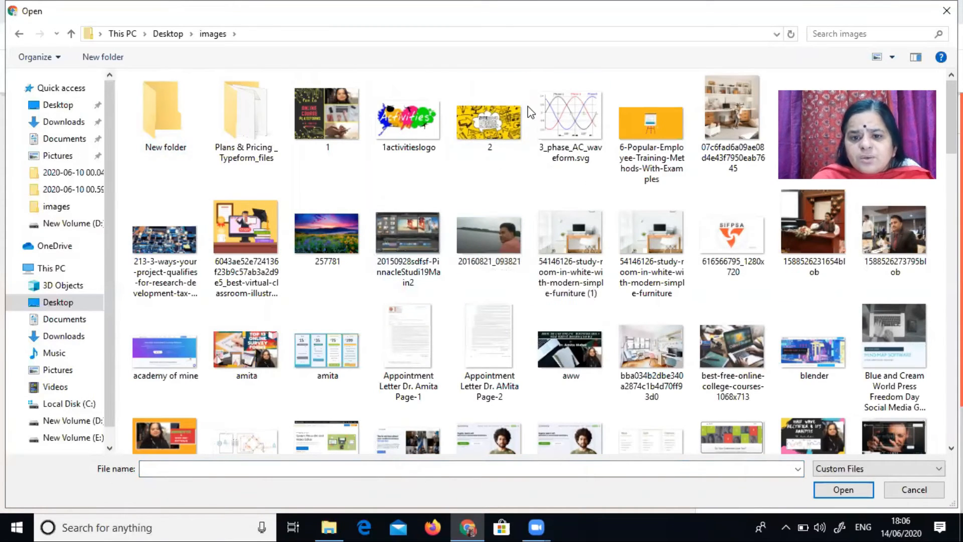
{"action": "left_click", "coordinate": [586, 117]}
{"action": "left_click", "coordinate": [844, 490]}
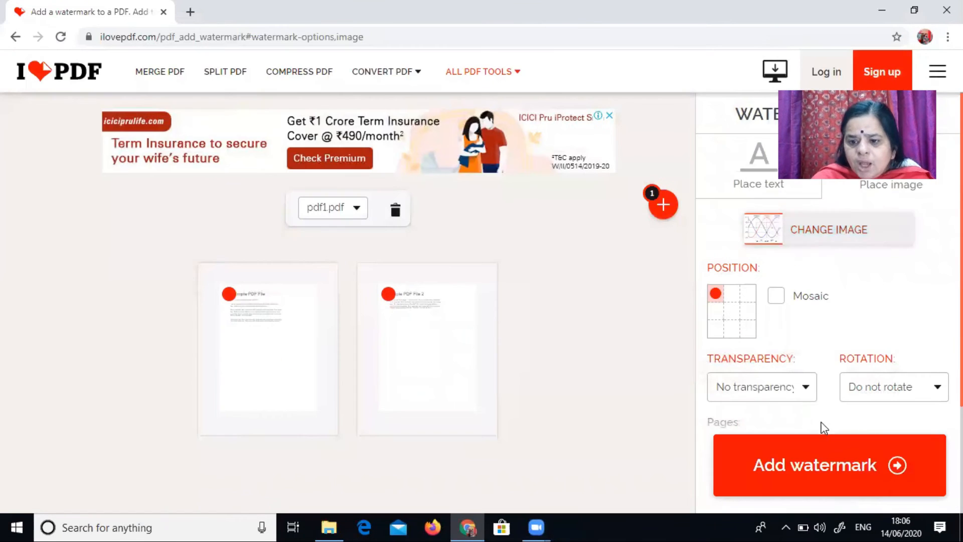
Step: Set the image watermark transparency to 25% and its position to the page centre
{"action": "left_click", "coordinate": [805, 395]}
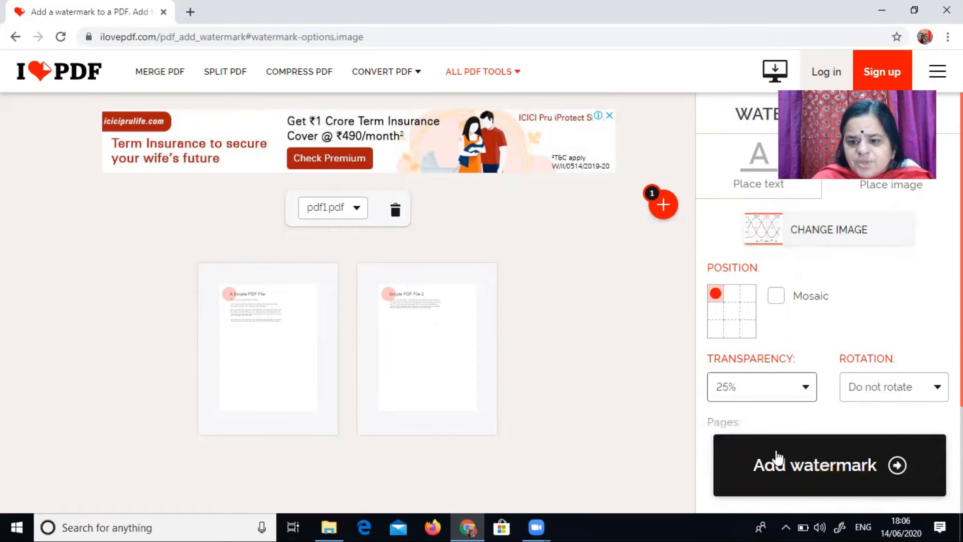
{"action": "left_click", "coordinate": [731, 311]}
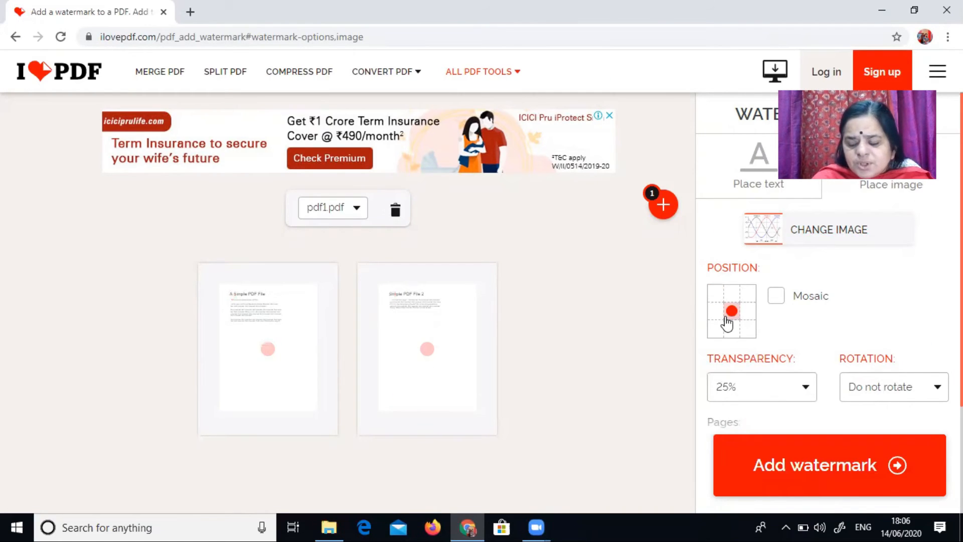
Step: Add the image watermark and open the downloaded pdf1_watermark (1).pdf
{"action": "left_click", "coordinate": [789, 487]}
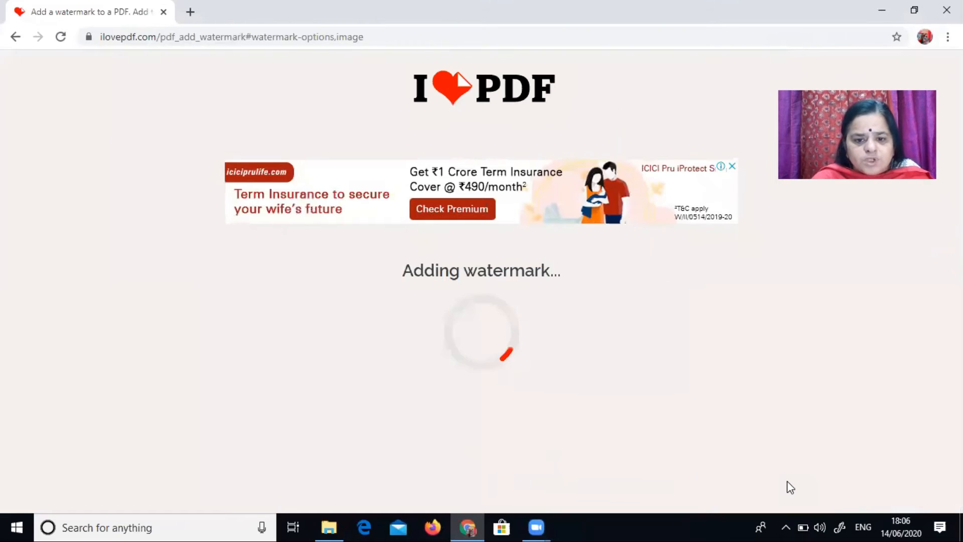
{"action": "left_click", "coordinate": [470, 217]}
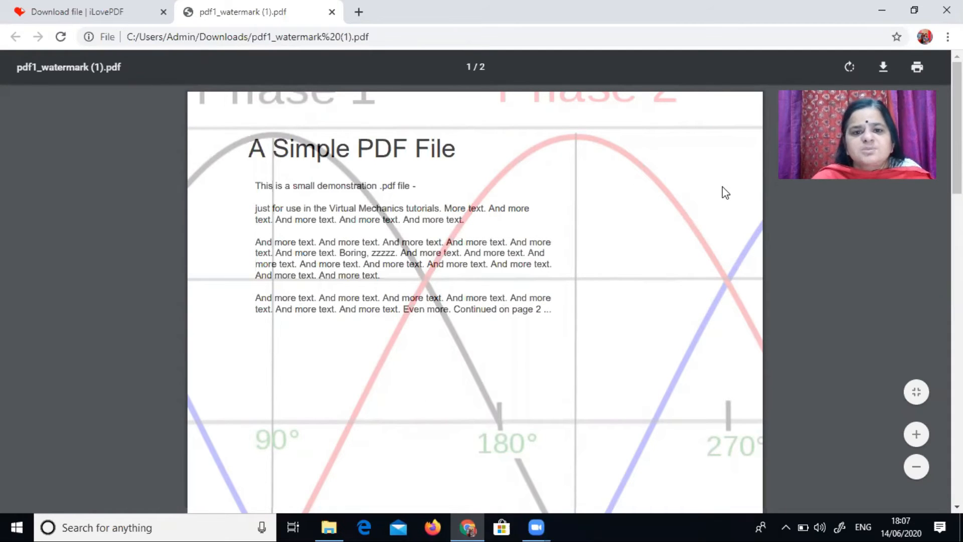
Step: Return to the iLovePDF tools list and open the Rotate PDF tool
{"action": "left_click", "coordinate": [83, 7]}
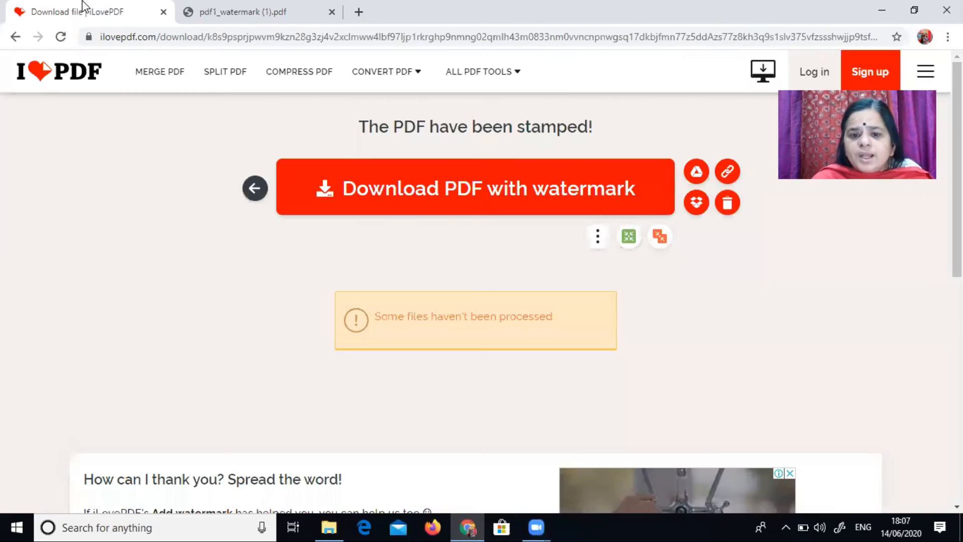
{"action": "left_click", "coordinate": [15, 37]}
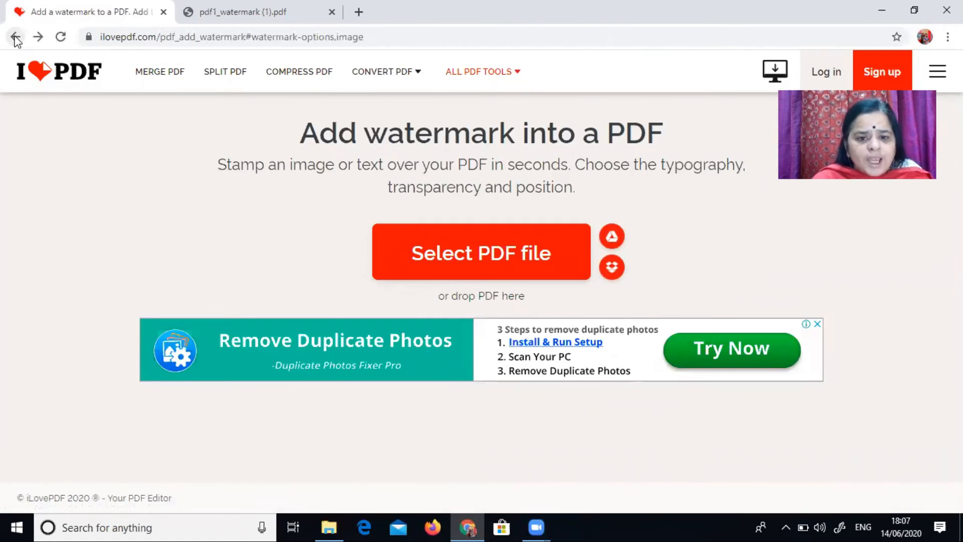
{"action": "left_click", "coordinate": [15, 37]}
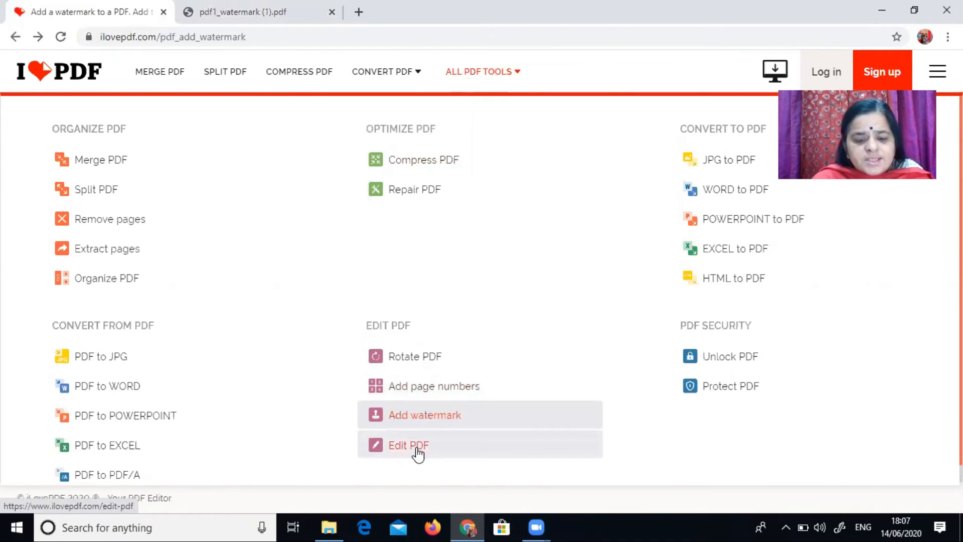
{"action": "left_click", "coordinate": [415, 451]}
{"action": "left_click", "coordinate": [809, 241]}
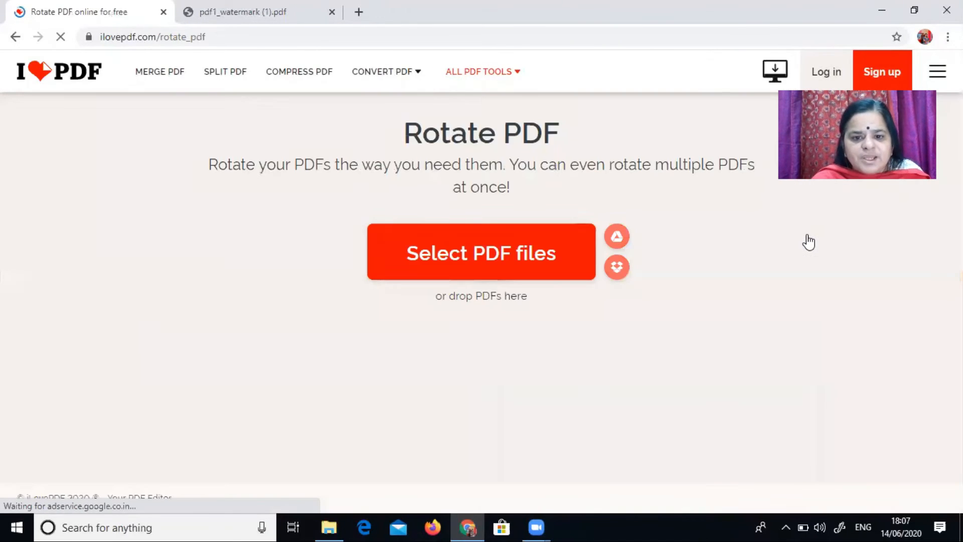
Step: Upload pdf1 from the Desktop to the Rotate PDF tool
{"action": "left_click", "coordinate": [466, 232]}
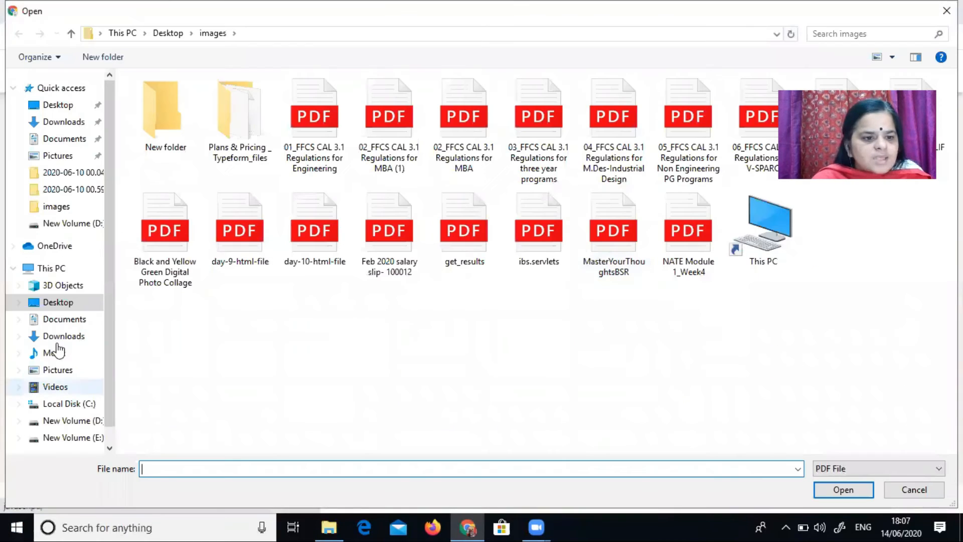
{"action": "left_click", "coordinate": [78, 298]}
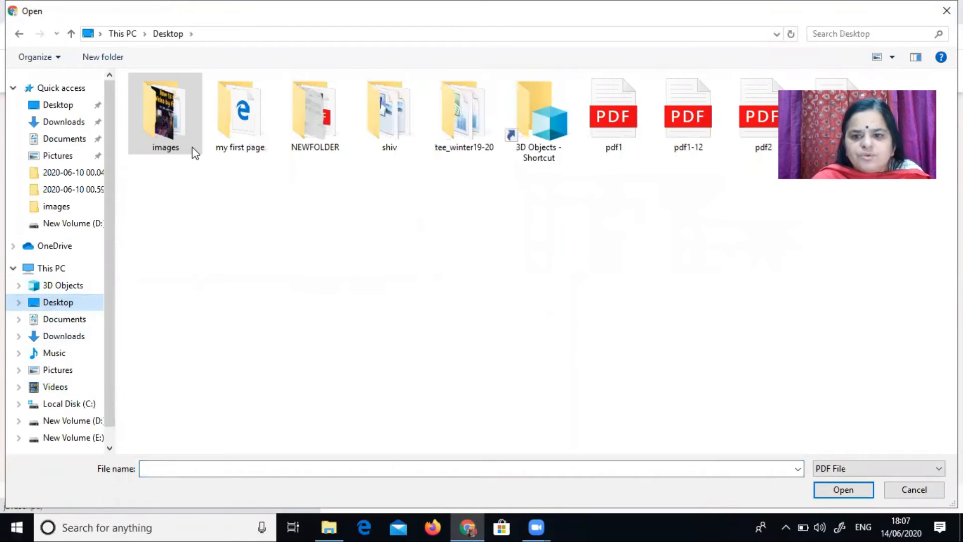
{"action": "left_click", "coordinate": [613, 113]}
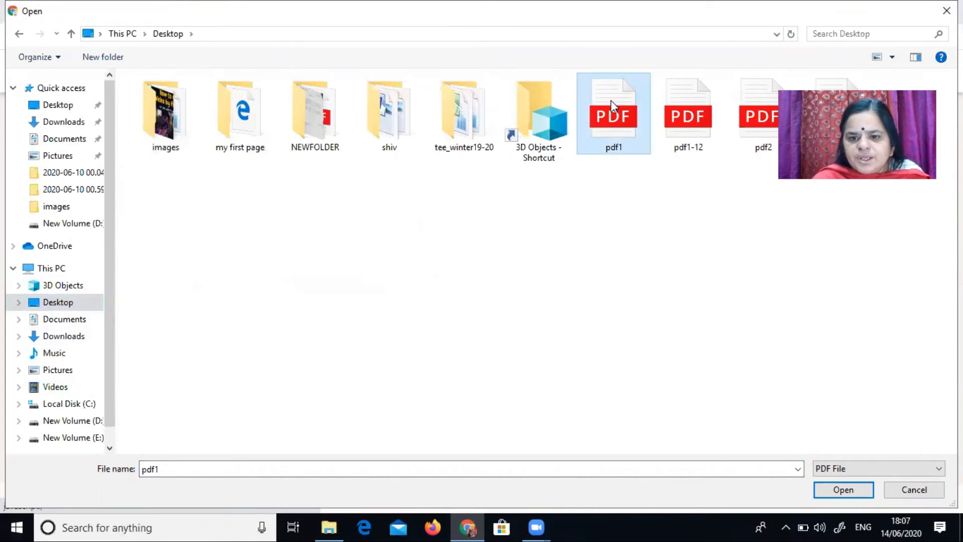
{"action": "left_click", "coordinate": [842, 490]}
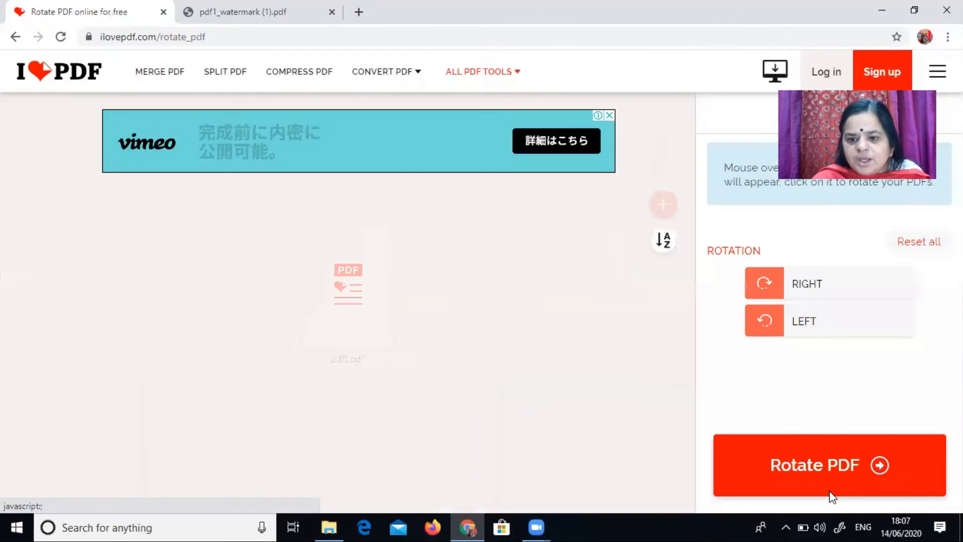
Step: Rotate pdf1's page to the right in quarter turns through a full circle
{"action": "left_click", "coordinate": [760, 299]}
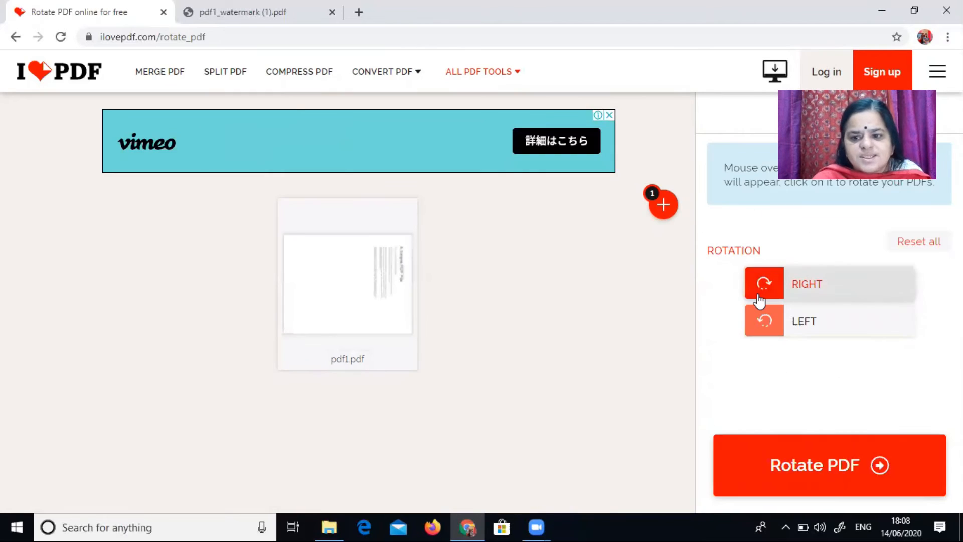
{"action": "left_click", "coordinate": [760, 300]}
{"action": "left_click", "coordinate": [760, 299]}
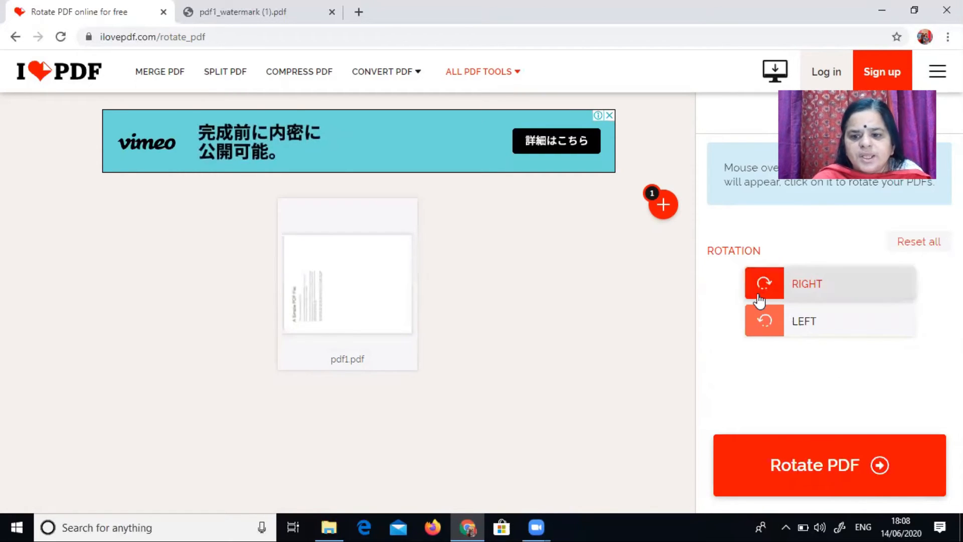
{"action": "left_click", "coordinate": [760, 299]}
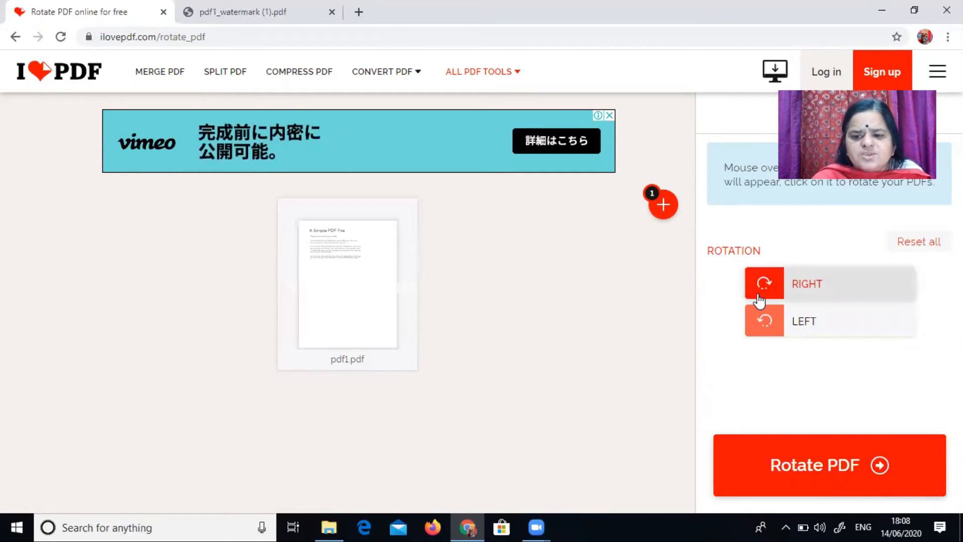
Step: Rotate pdf1's page to the left in repeated quarter turns
{"action": "left_click", "coordinate": [764, 329]}
{"action": "left_click", "coordinate": [765, 329]}
{"action": "left_click", "coordinate": [765, 328]}
{"action": "left_click", "coordinate": [765, 329]}
{"action": "left_click", "coordinate": [766, 337]}
{"action": "left_click", "coordinate": [765, 323]}
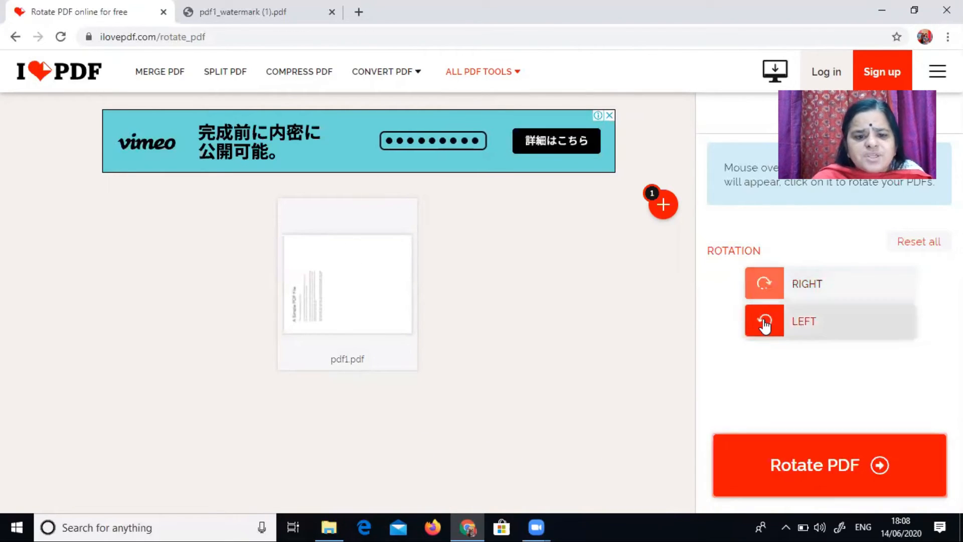
{"action": "left_click", "coordinate": [764, 326]}
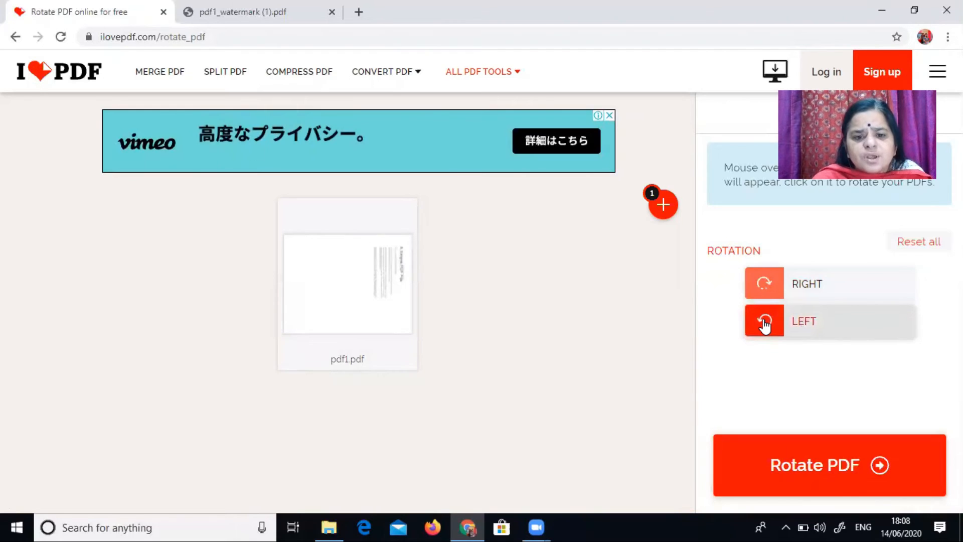
{"action": "left_click", "coordinate": [764, 325]}
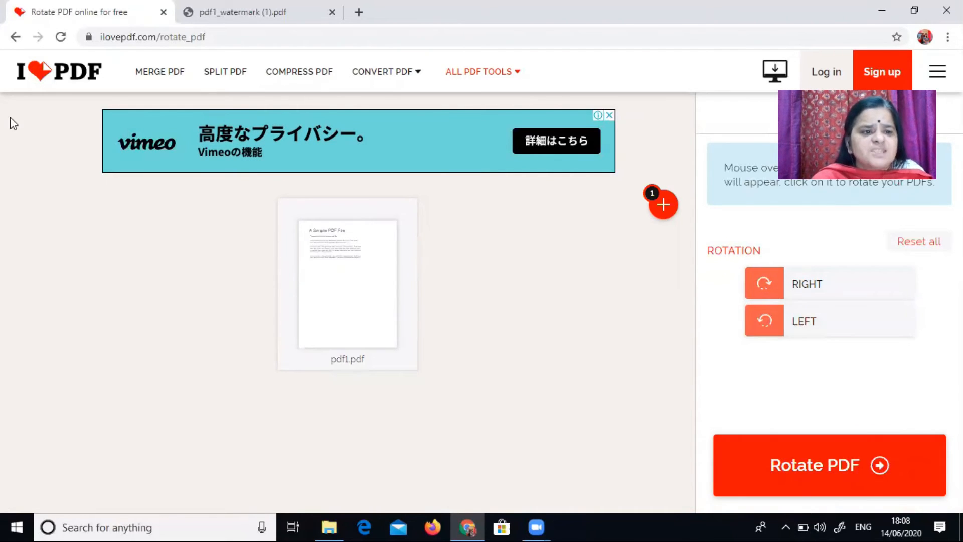
Step: Return to the tools list, open the Protect PDF tool and upload pdf1 from the Desktop
{"action": "left_click", "coordinate": [11, 39]}
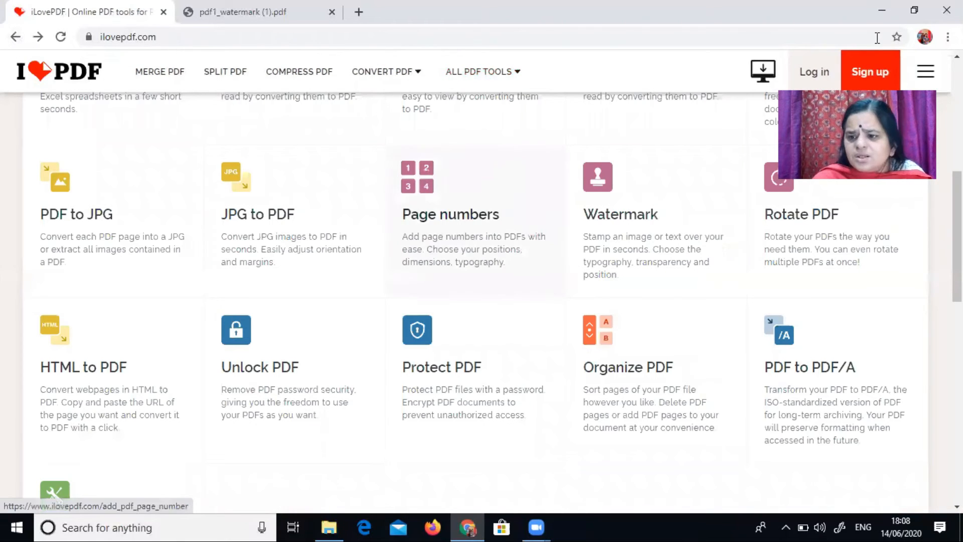
{"action": "scroll", "coordinate": [482, 301], "scroll_direction": "down", "scroll_amount": 3}
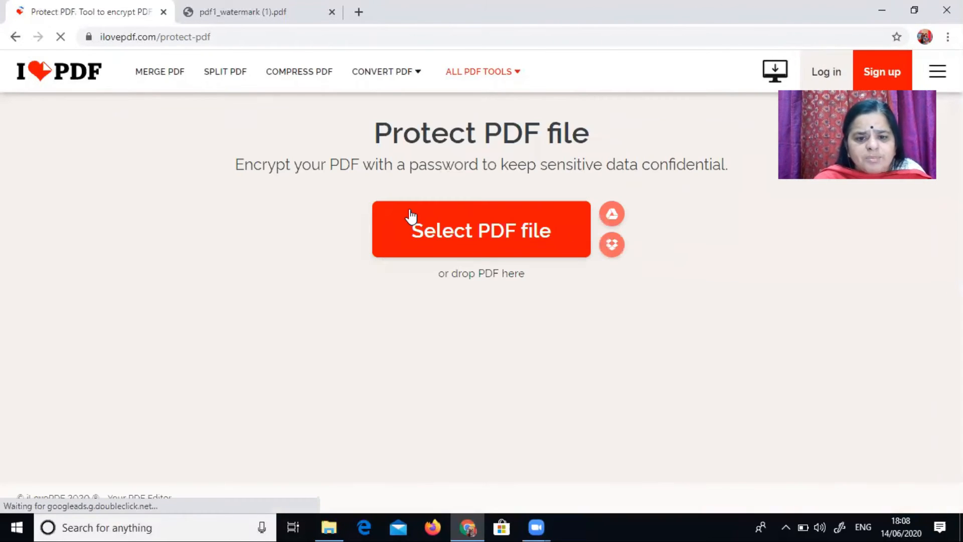
{"action": "left_click", "coordinate": [429, 231]}
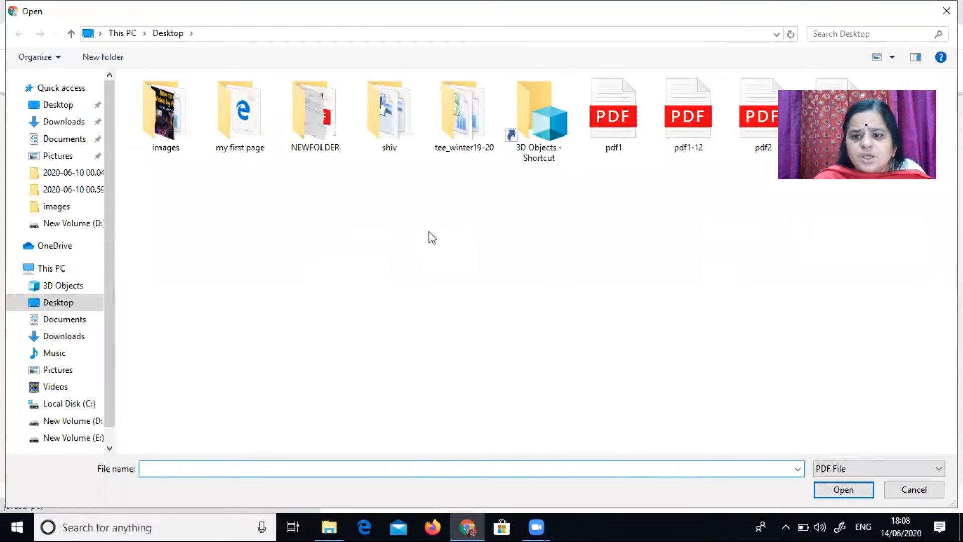
{"action": "left_click", "coordinate": [613, 131]}
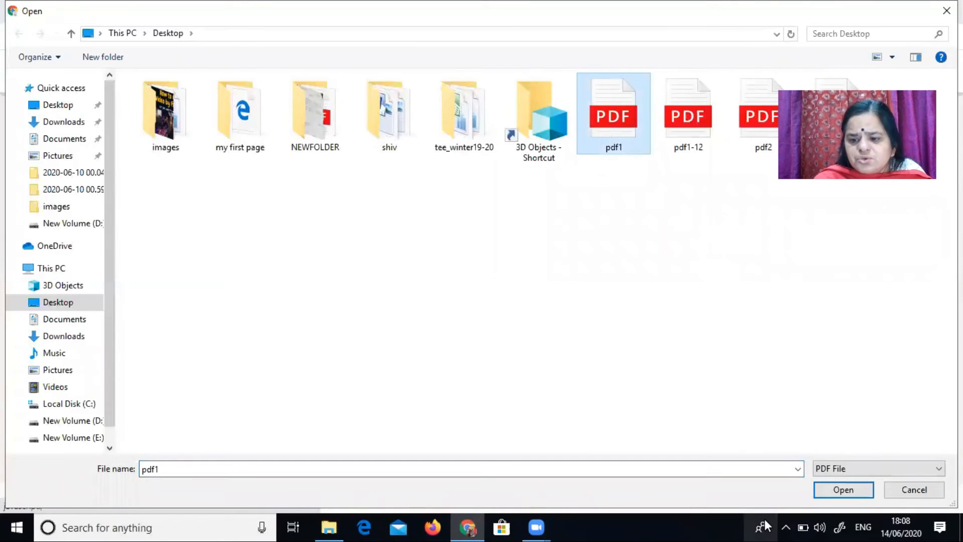
{"action": "left_click", "coordinate": [841, 491]}
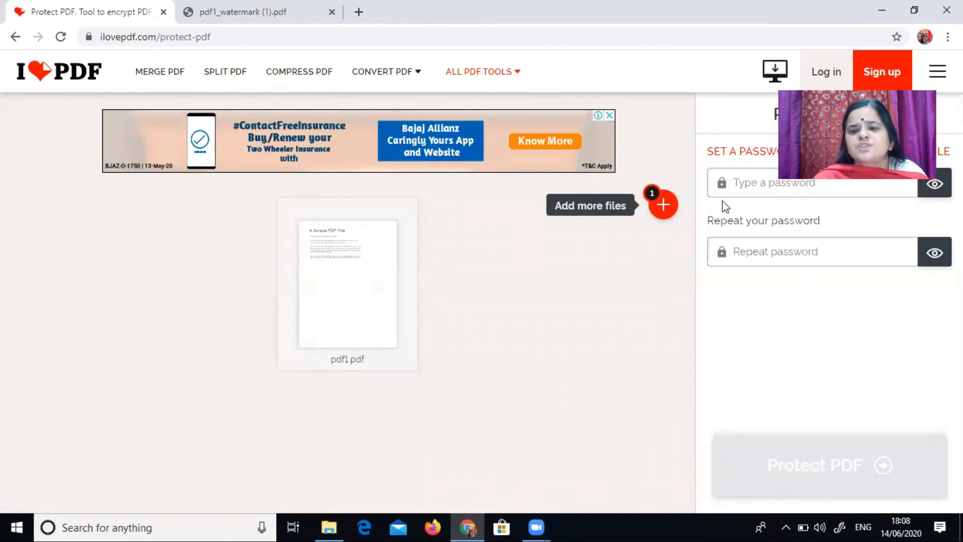
Step: Enter and repeat a password for pdf1 and protect the PDF
{"action": "left_click", "coordinate": [737, 185]}
{"action": "type", "text": "12345"}
{"action": "left_click", "coordinate": [763, 239]}
{"action": "type", "text": "12"}
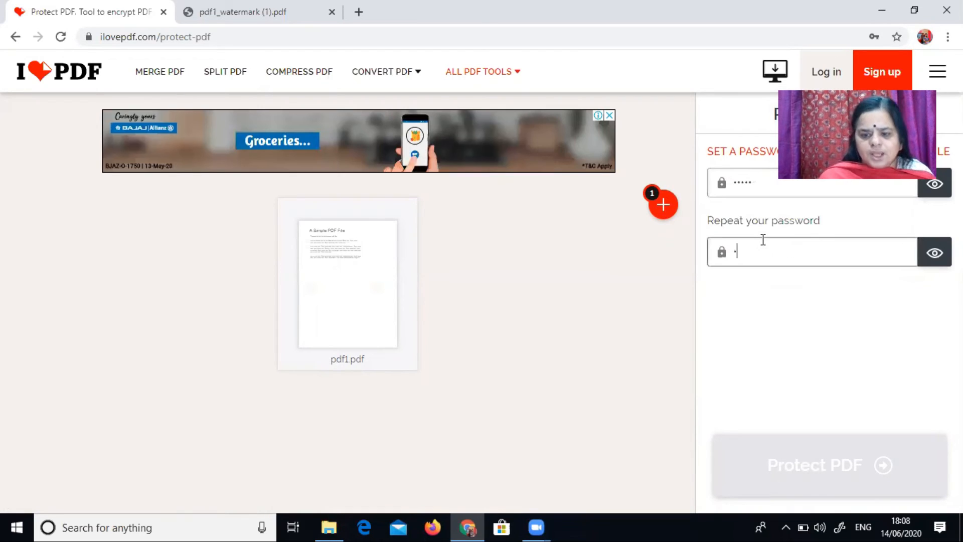
{"action": "type", "text": "345"}
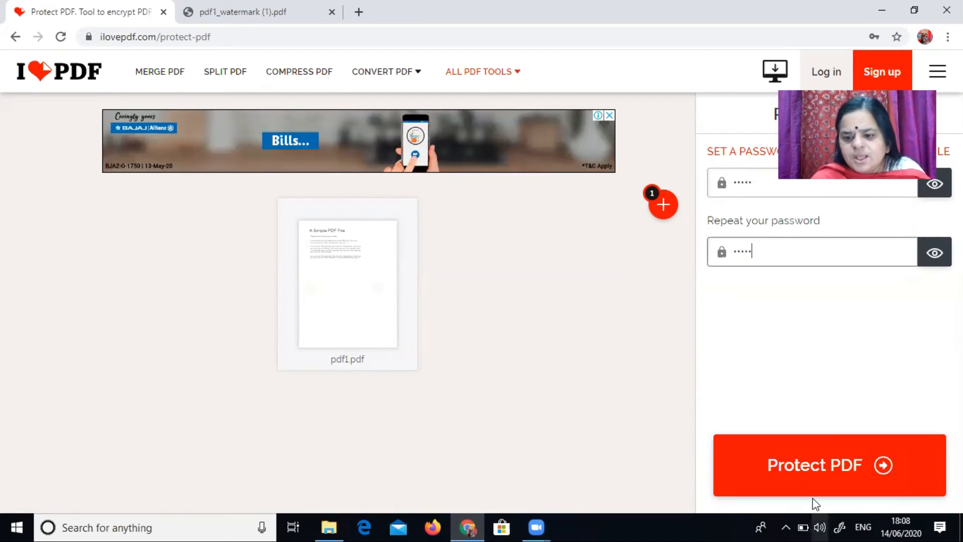
{"action": "left_click", "coordinate": [814, 495]}
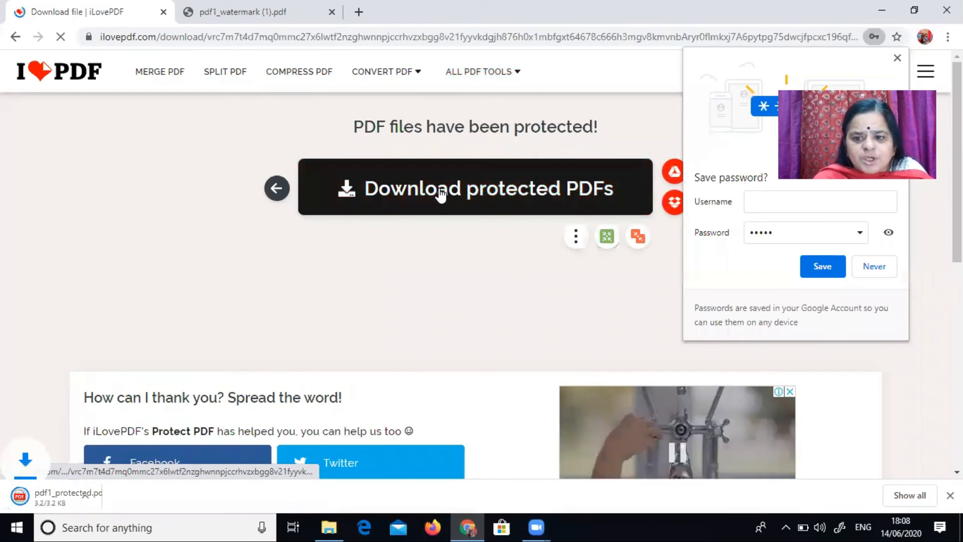
Step: Open the downloaded protected PDF and submit its password to view it
{"action": "left_click", "coordinate": [67, 494]}
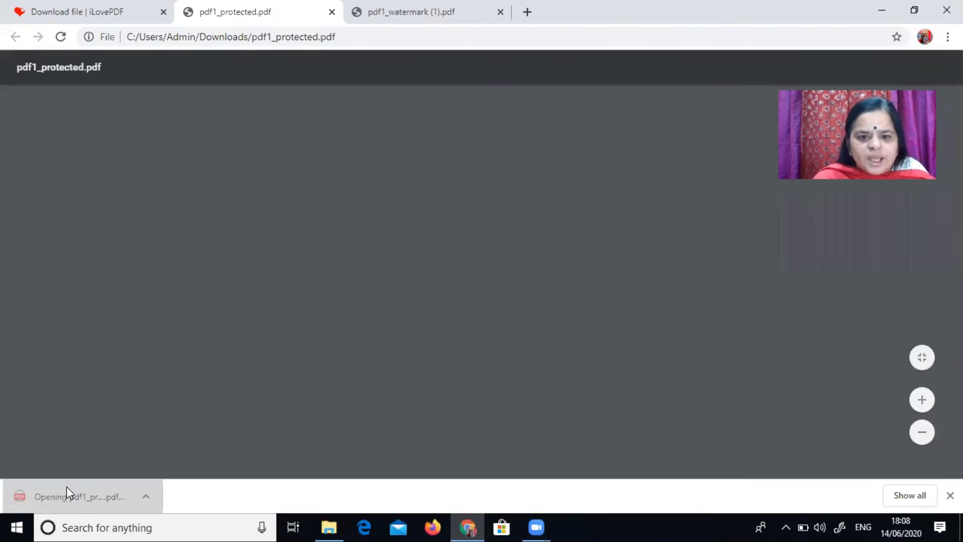
{"action": "type", "text": "*****"}
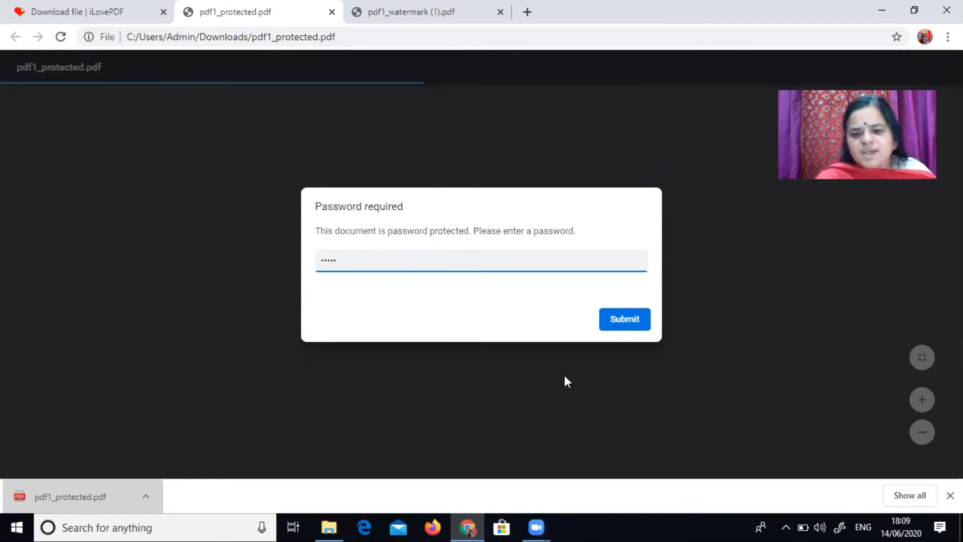
{"action": "left_click", "coordinate": [623, 321]}
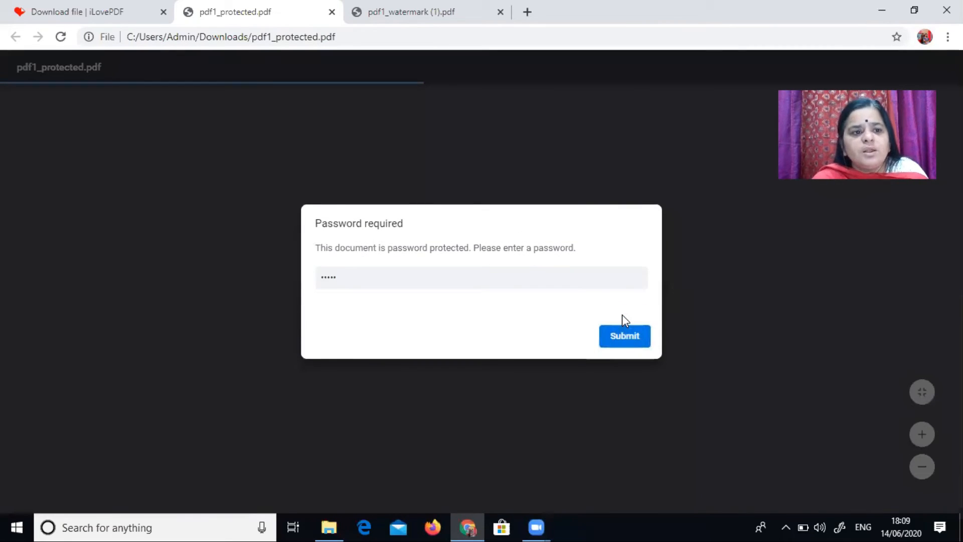
{"action": "left_click", "coordinate": [623, 338]}
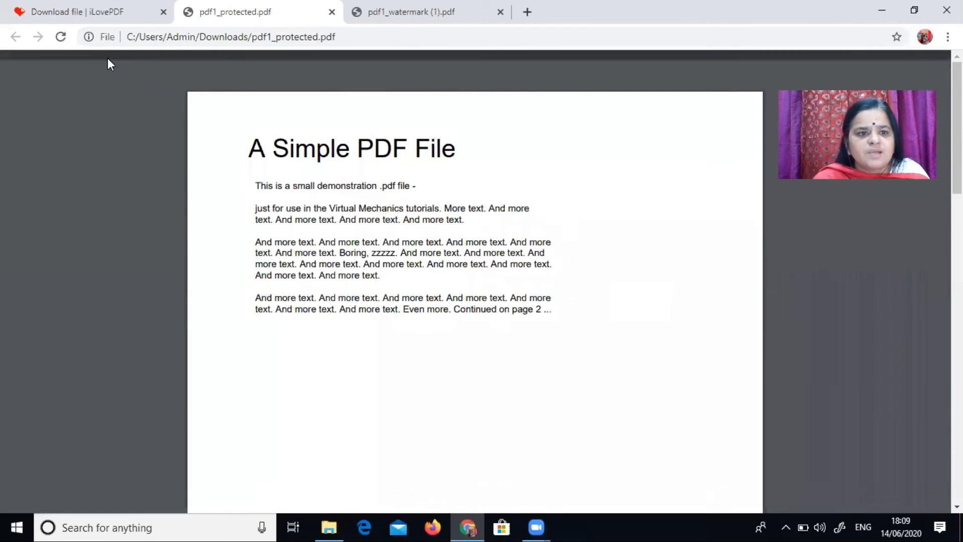
Step: Go back to the tools list, open the Unlock PDF tool and upload pdf1 from the Desktop
{"action": "left_click", "coordinate": [79, 7]}
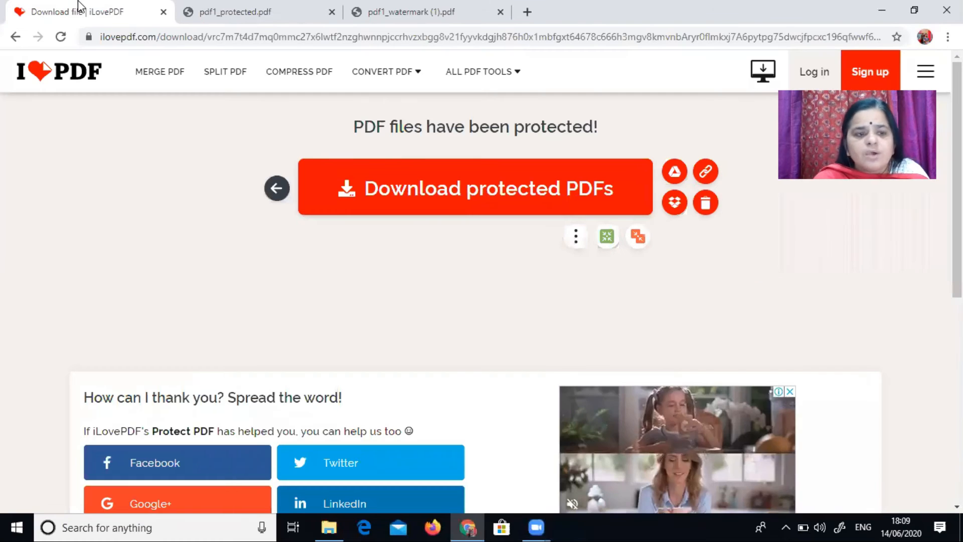
{"action": "left_click", "coordinate": [14, 38]}
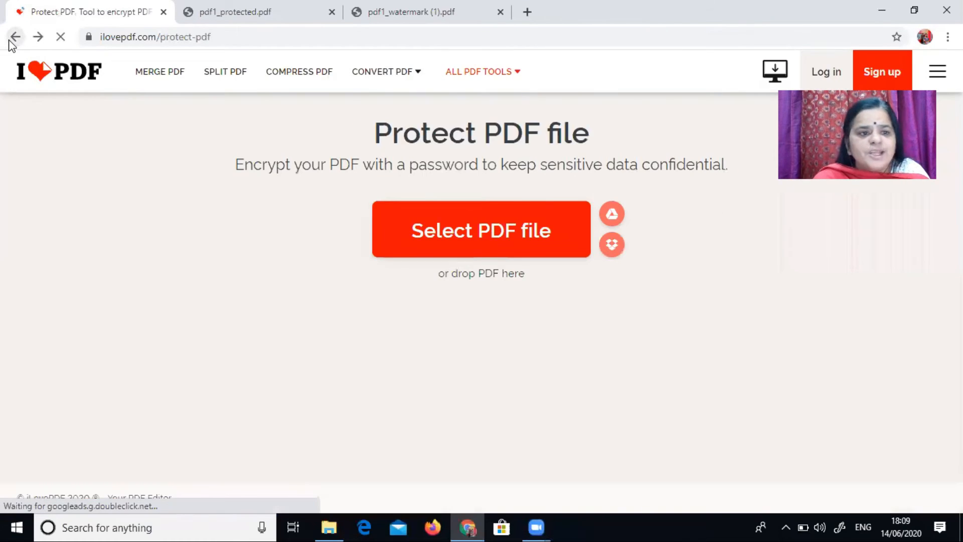
{"action": "left_click", "coordinate": [12, 41]}
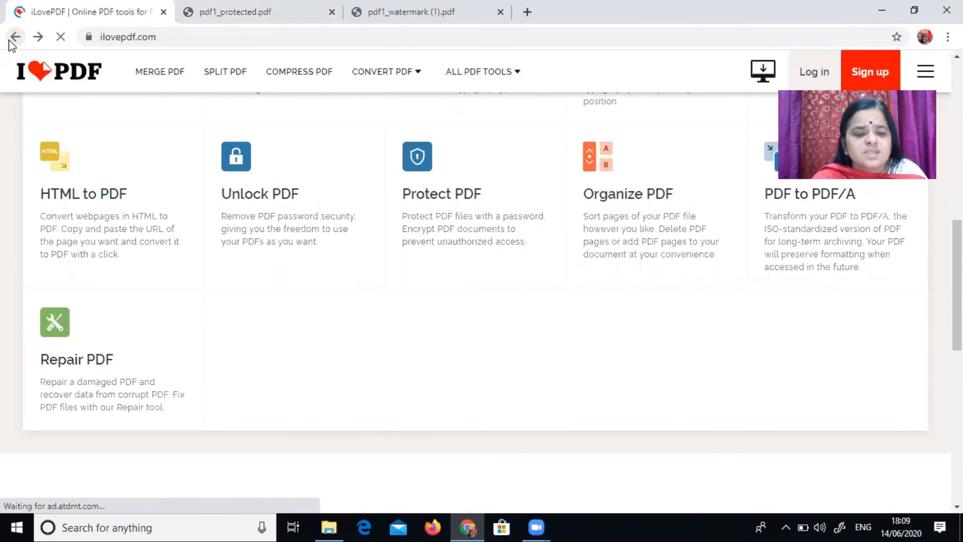
{"action": "left_click", "coordinate": [300, 178]}
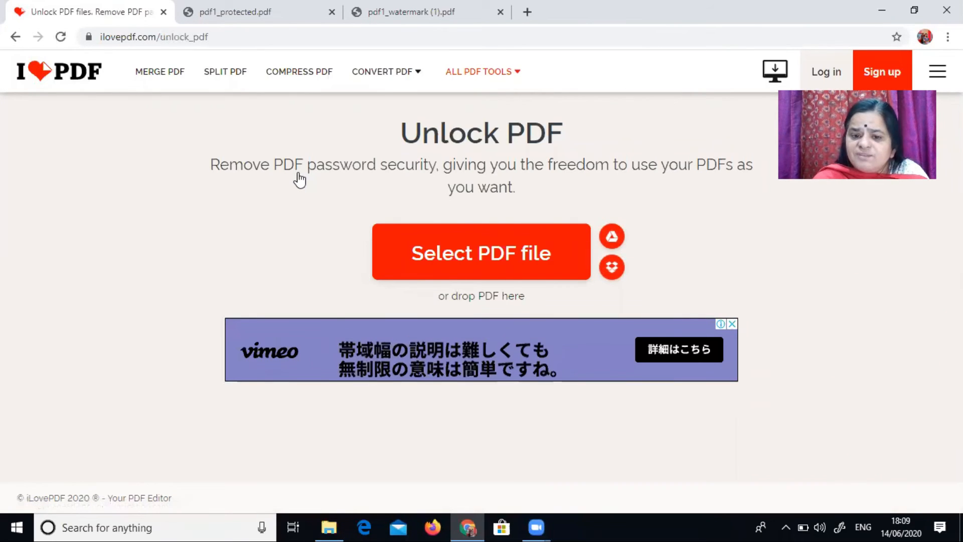
{"action": "left_click", "coordinate": [507, 260]}
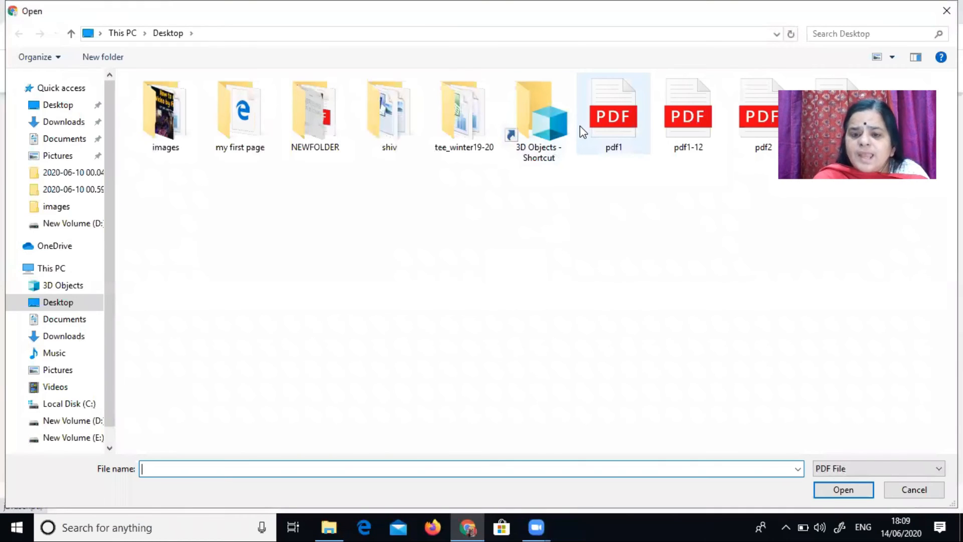
{"action": "left_click", "coordinate": [580, 126]}
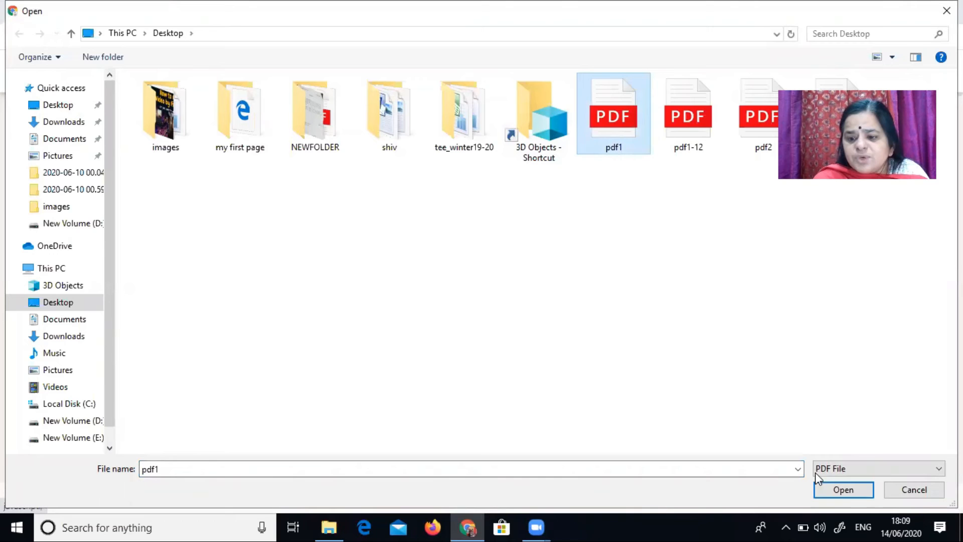
{"action": "left_click", "coordinate": [845, 496]}
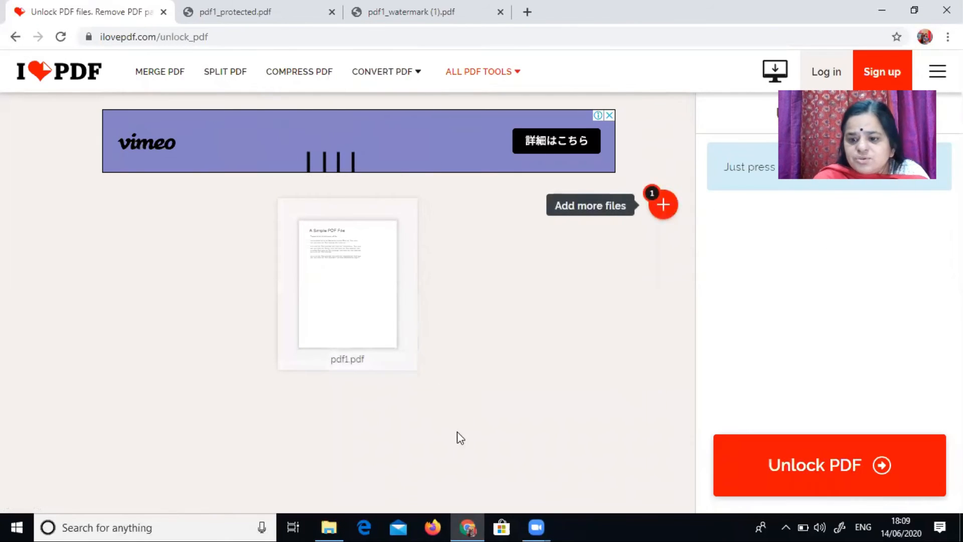
Step: Unlock pdf1 and open the downloaded unlocked file
{"action": "left_click", "coordinate": [835, 472]}
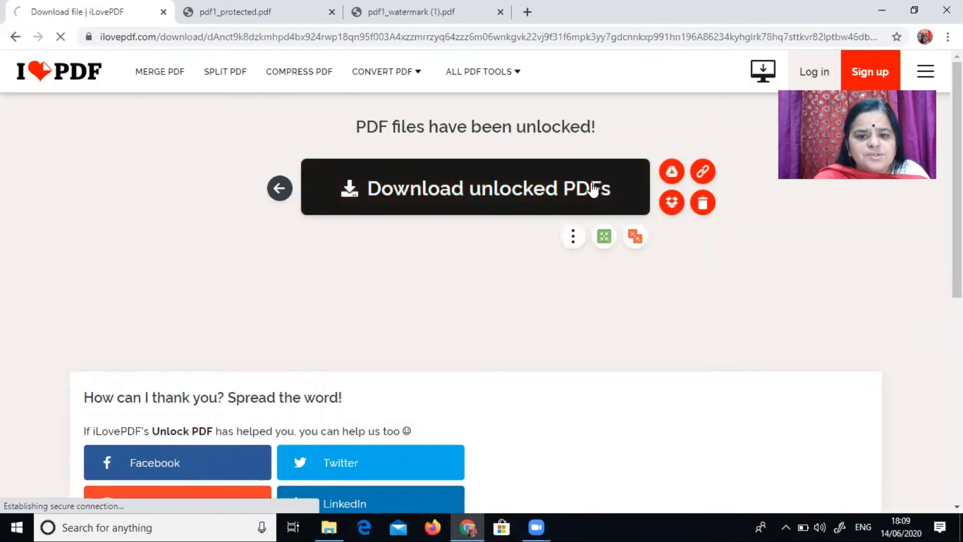
{"action": "left_click", "coordinate": [594, 190]}
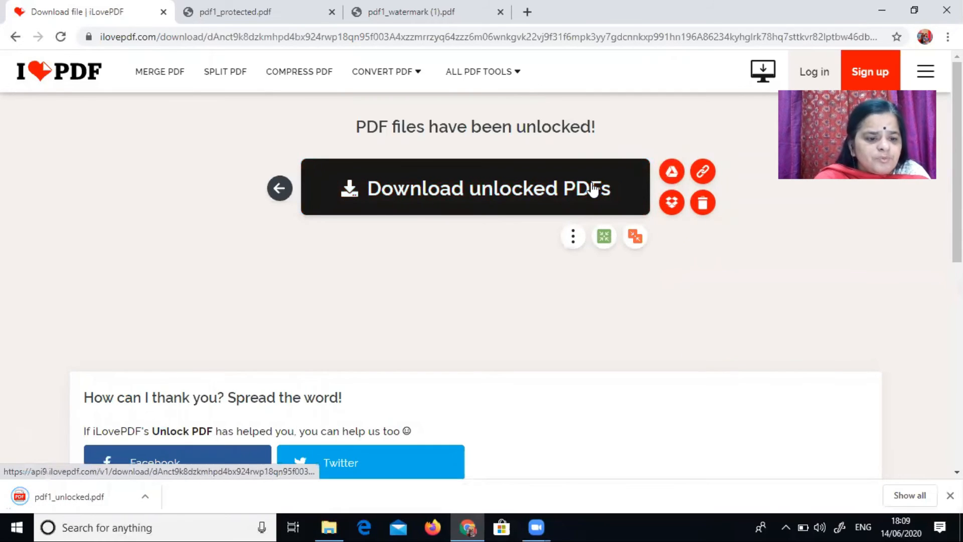
{"action": "left_click", "coordinate": [49, 495]}
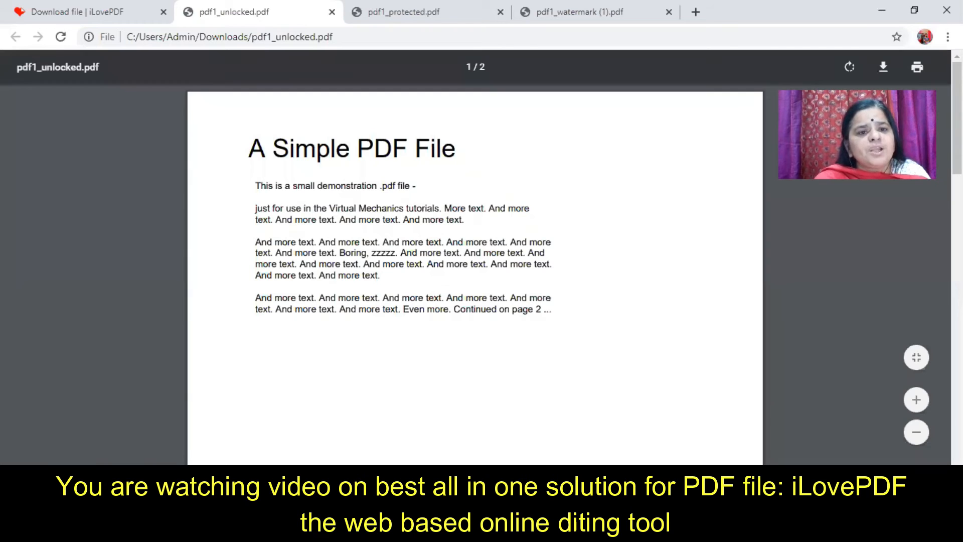
Step: Go back to the tools list, open the Organize PDF tool and upload pdf1 from the Desktop
{"action": "left_click", "coordinate": [64, 10]}
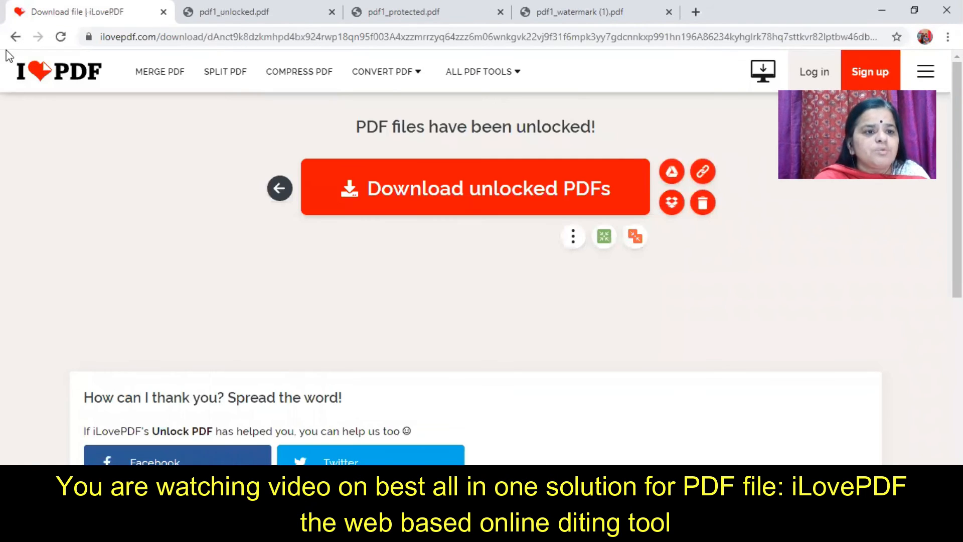
{"action": "left_click", "coordinate": [16, 37]}
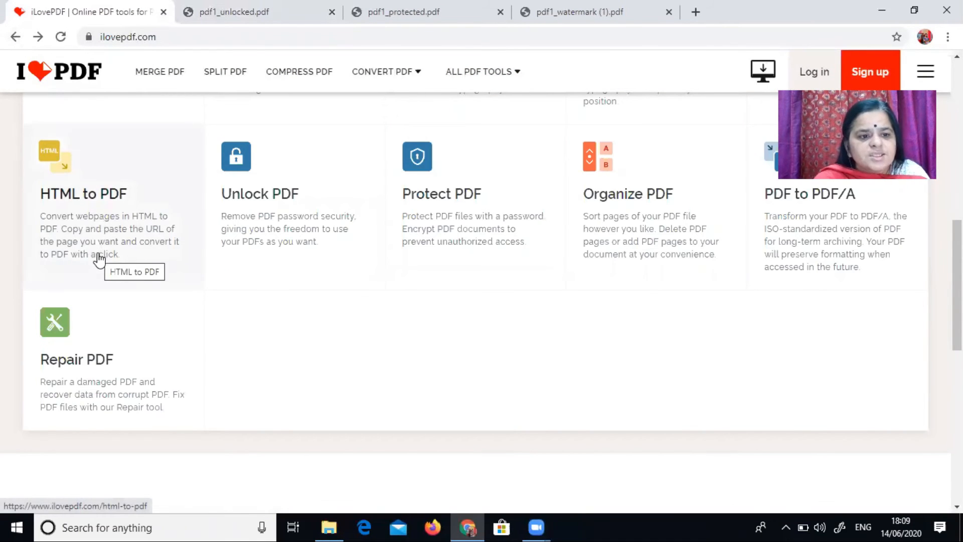
{"action": "left_click", "coordinate": [680, 215]}
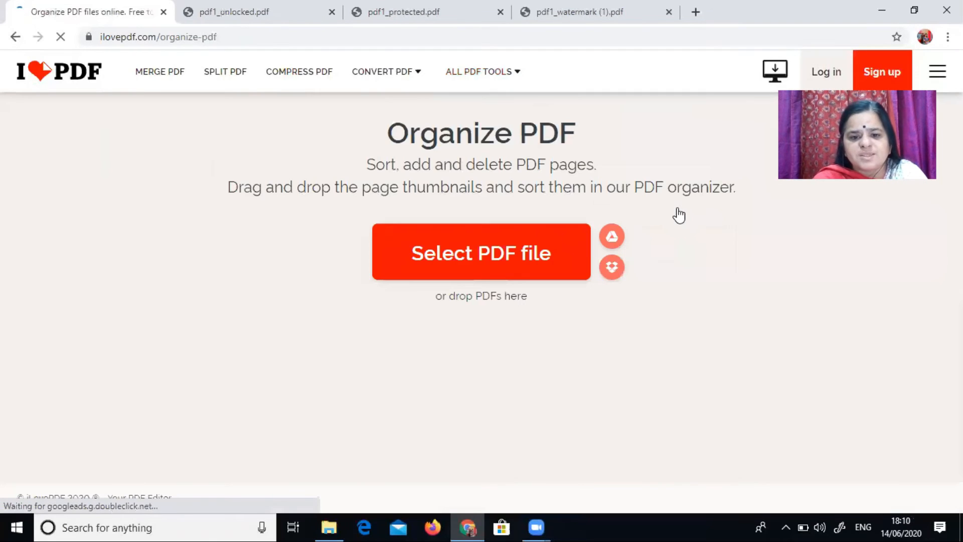
{"action": "left_click", "coordinate": [469, 279]}
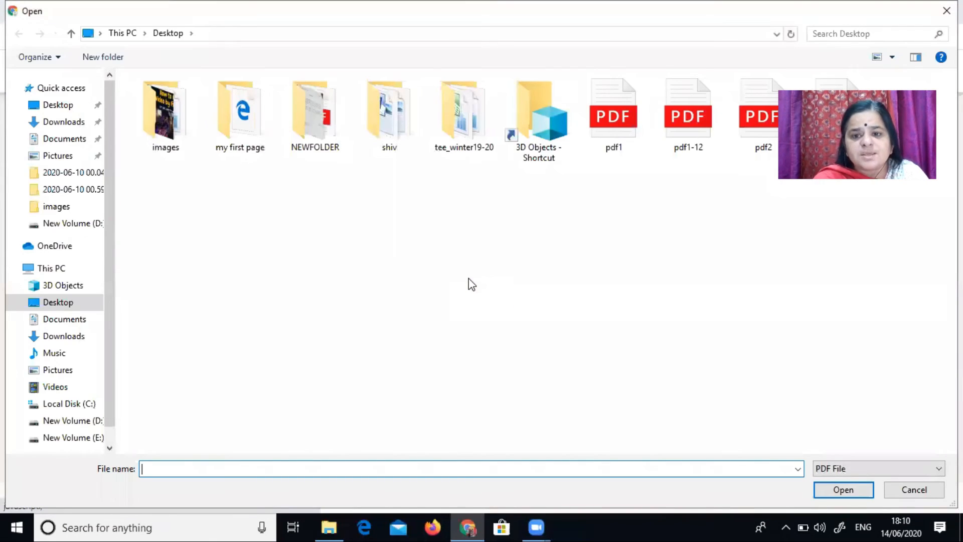
{"action": "left_click", "coordinate": [618, 131]}
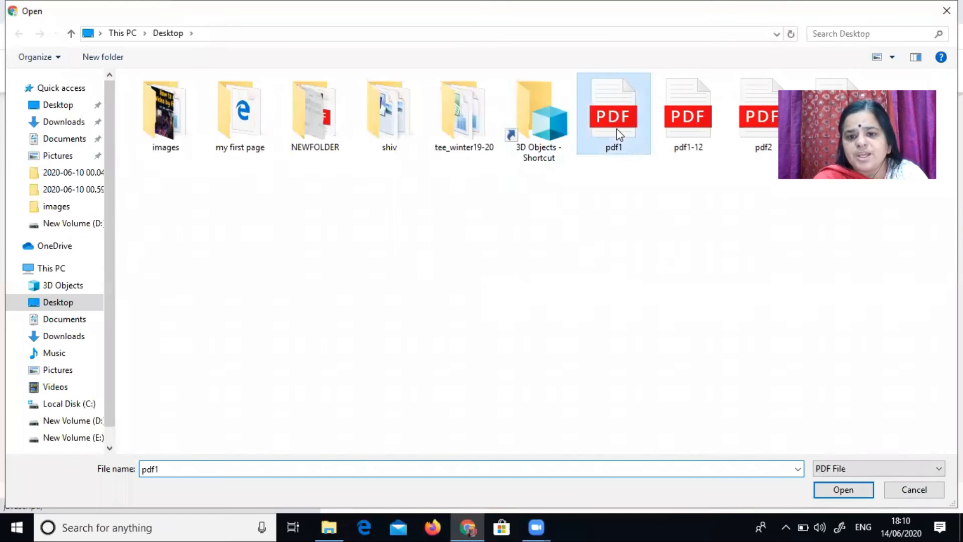
{"action": "left_click", "coordinate": [854, 490]}
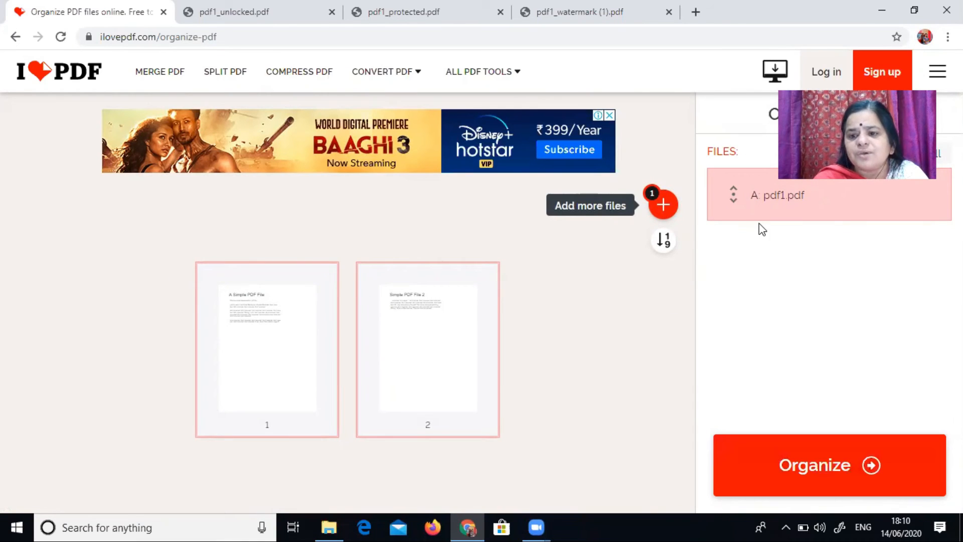
Step: Reorder pdf1 so page 2 comes first, organize it, and open the downloaded organized file
{"action": "left_click_drag", "start_coordinate": [430, 340], "coordinate": [201, 338]}
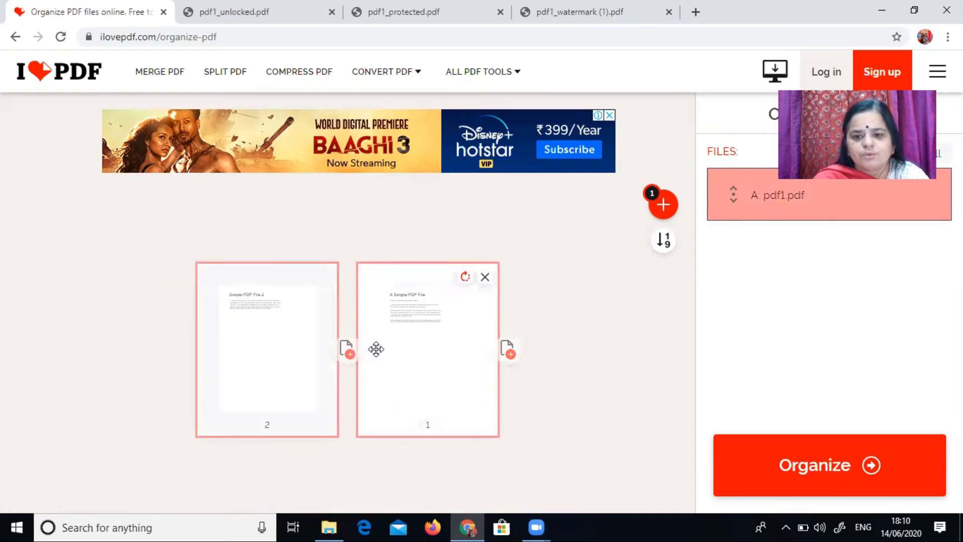
{"action": "left_click", "coordinate": [804, 467]}
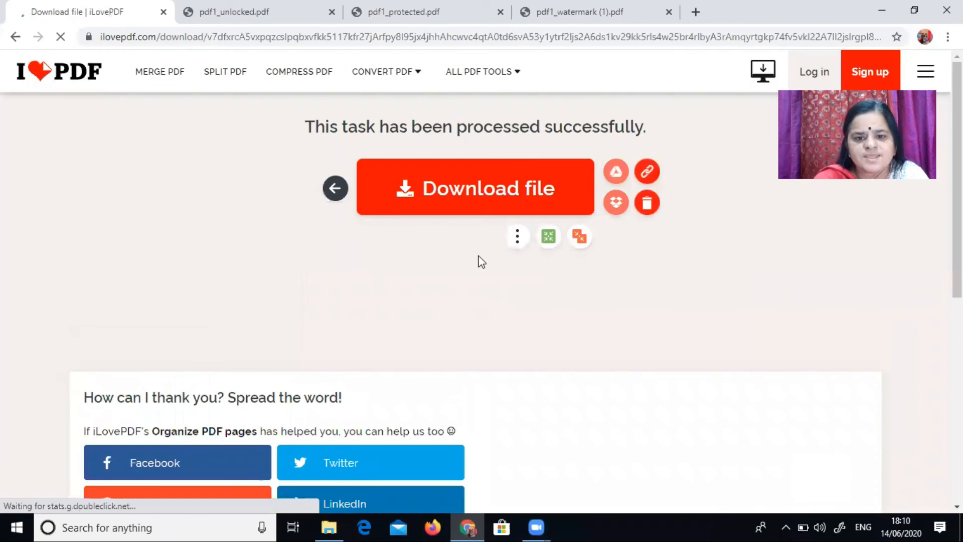
{"action": "left_click", "coordinate": [442, 187]}
{"action": "left_click", "coordinate": [62, 498]}
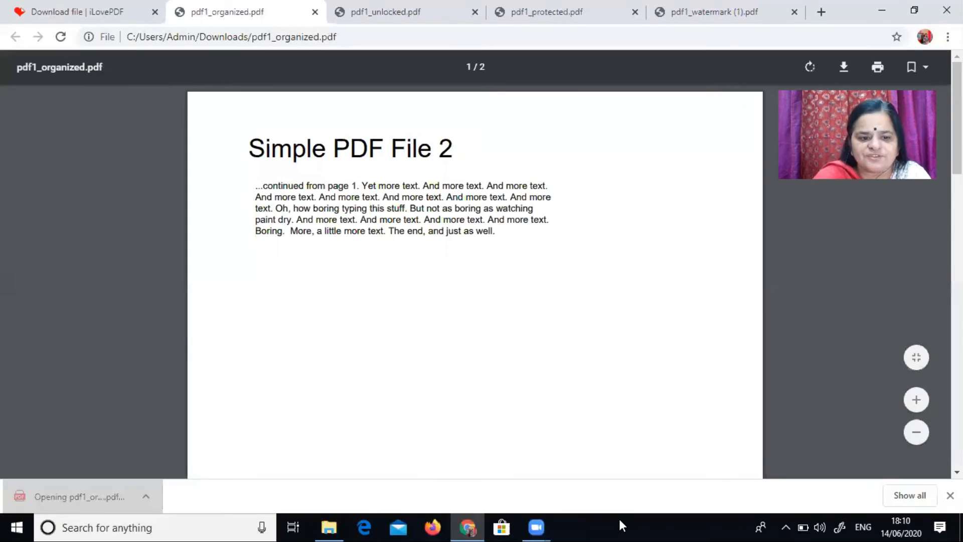
Step: Go back to the tools list, open the Edit PDF tool and upload pdf1 from the Desktop
{"action": "left_click", "coordinate": [71, 7]}
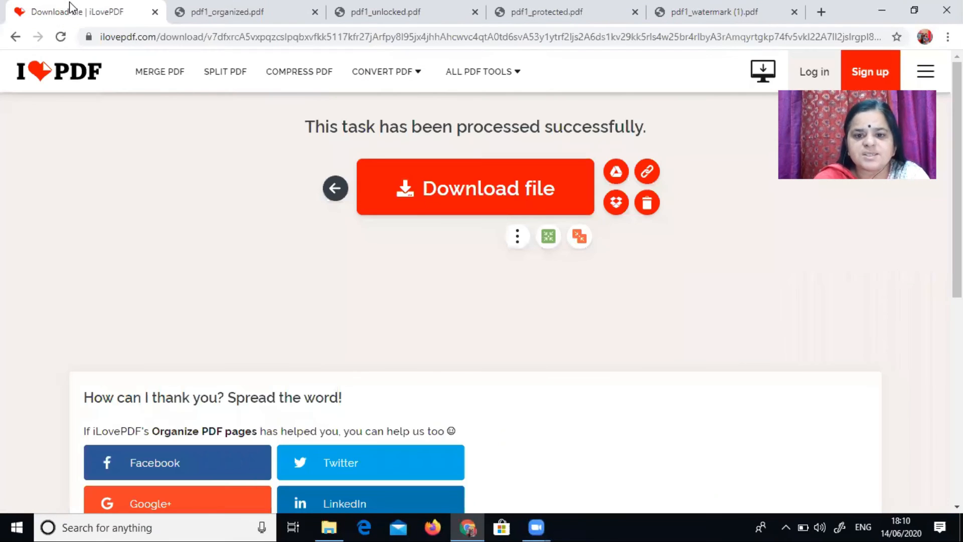
{"action": "left_click", "coordinate": [17, 38]}
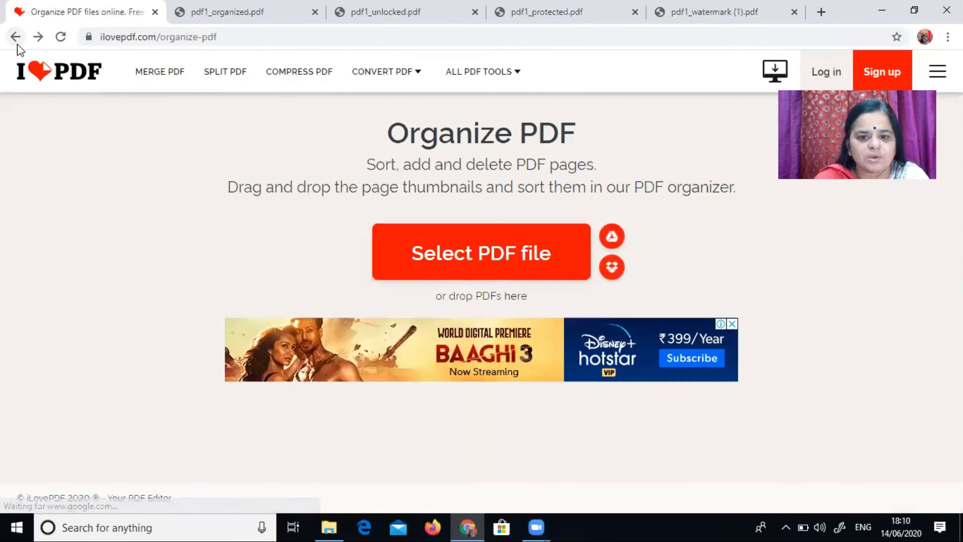
{"action": "left_click", "coordinate": [16, 43]}
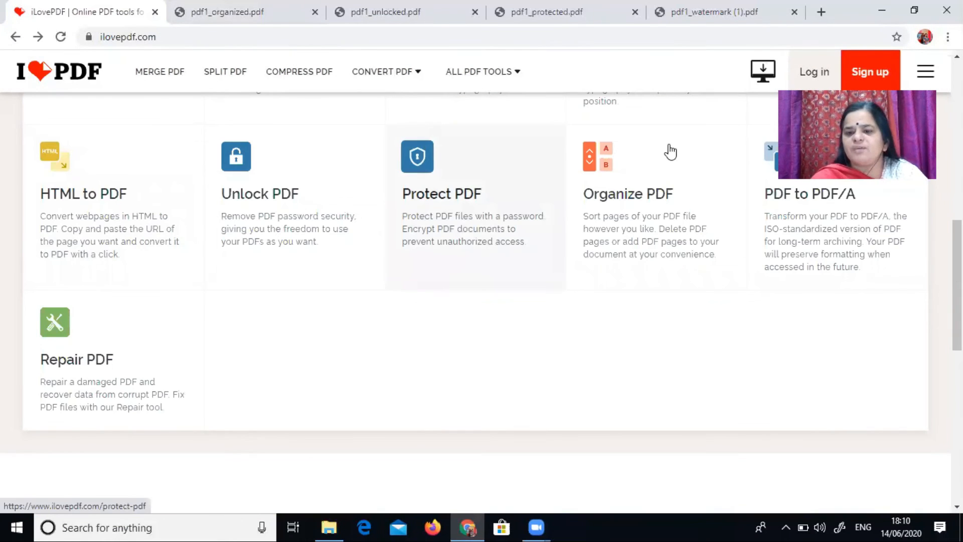
{"action": "scroll", "coordinate": [670, 151], "scroll_direction": "up", "scroll_amount": 4}
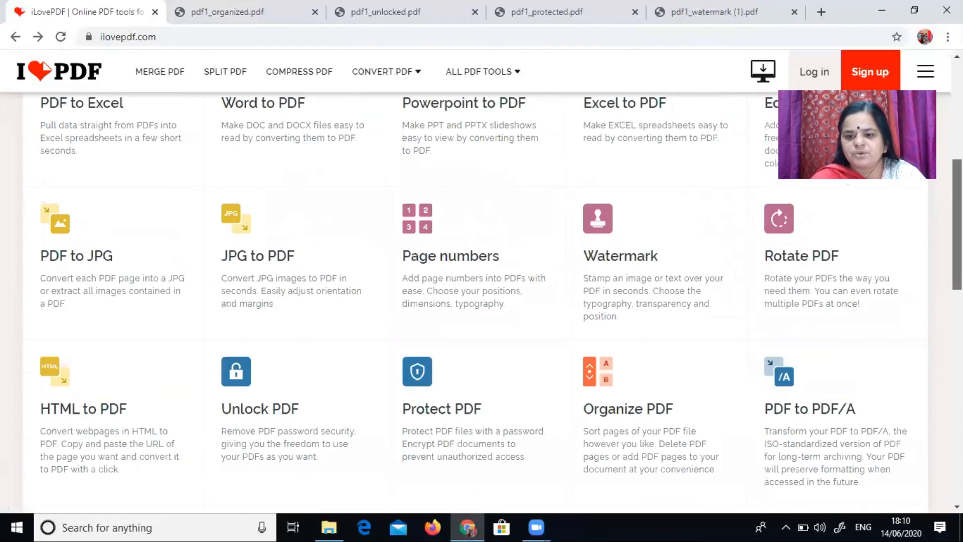
{"action": "scroll", "coordinate": [482, 302], "scroll_direction": "up", "scroll_amount": 4}
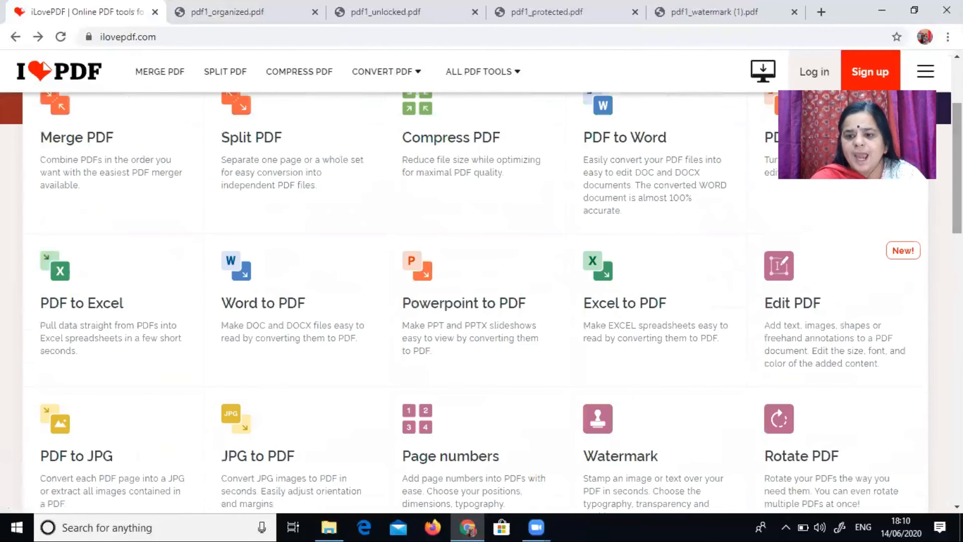
{"action": "left_click", "coordinate": [786, 290]}
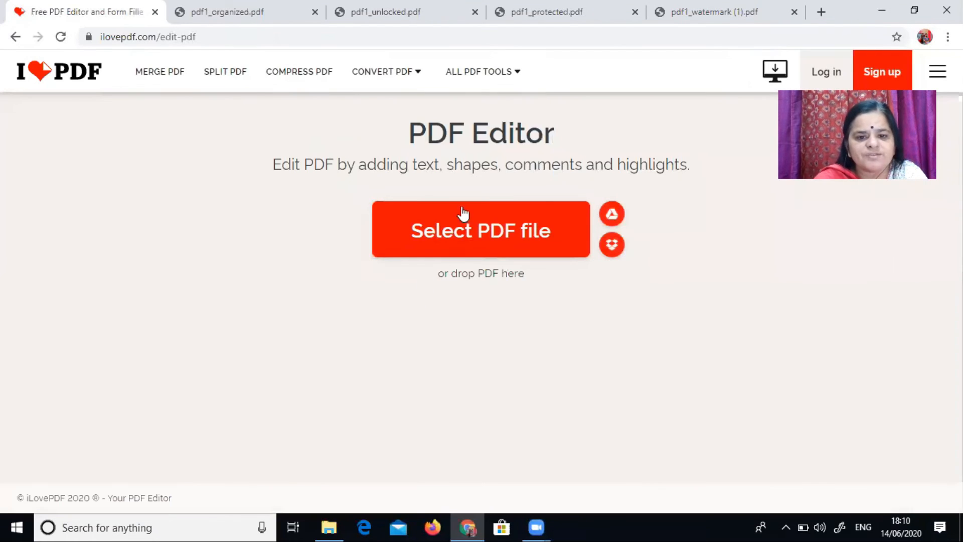
{"action": "left_click", "coordinate": [16, 38]}
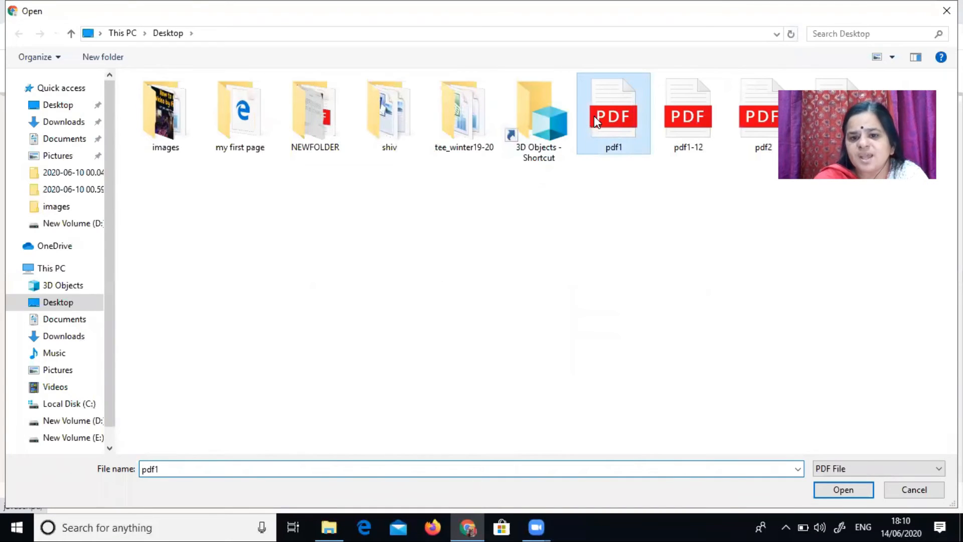
{"action": "left_click", "coordinate": [825, 488]}
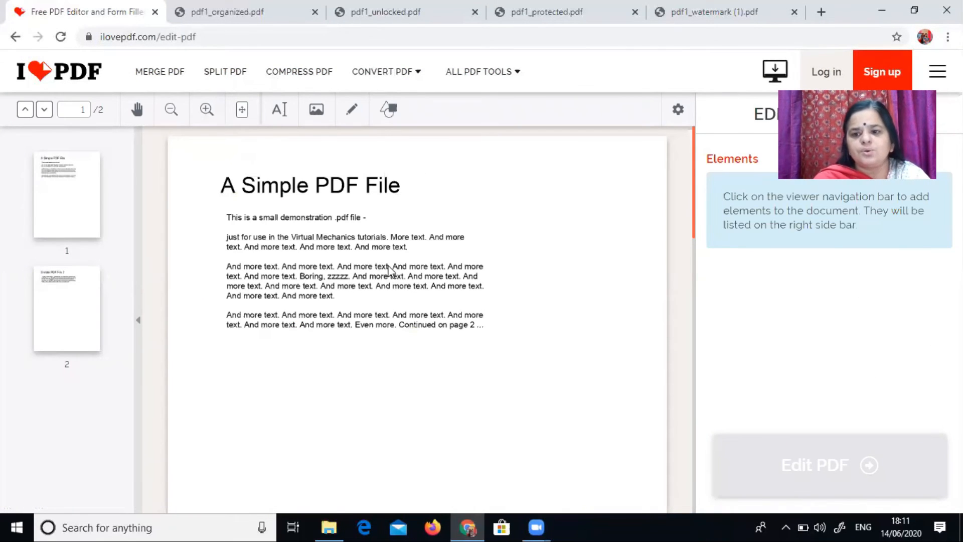
Step: Insert image 1 from the Desktop images folder onto page 1, shrink it and place it below the text
{"action": "left_click", "coordinate": [316, 112]}
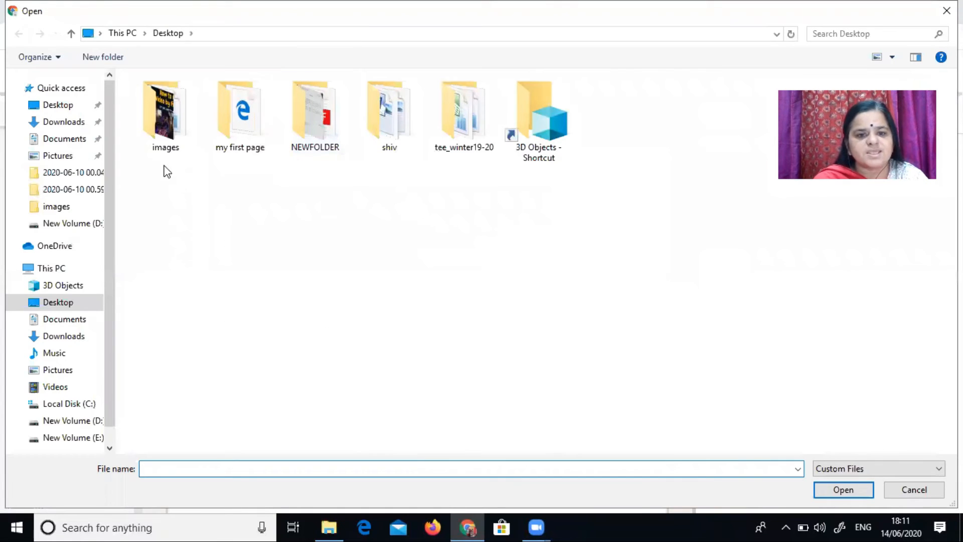
{"action": "double_click", "coordinate": [161, 115]}
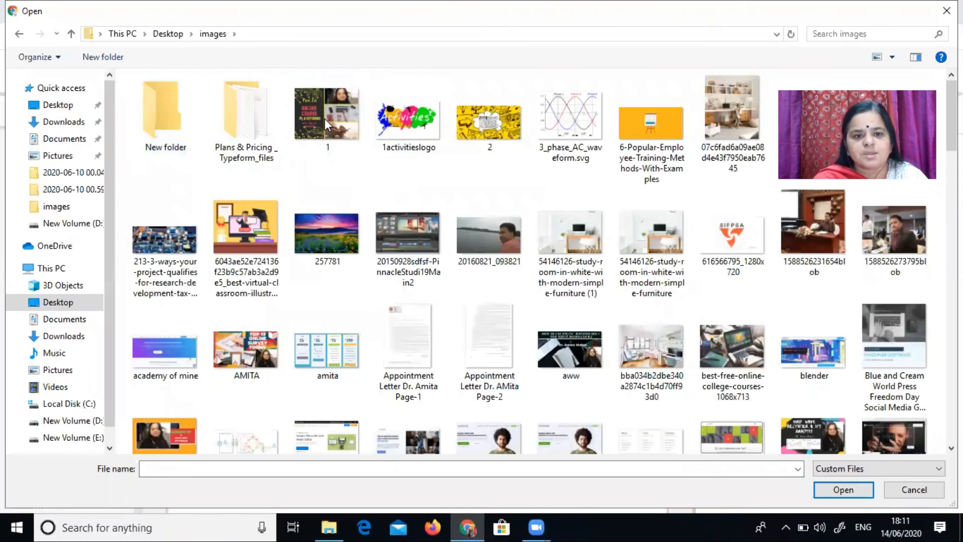
{"action": "left_click", "coordinate": [325, 118]}
{"action": "left_click", "coordinate": [835, 489]}
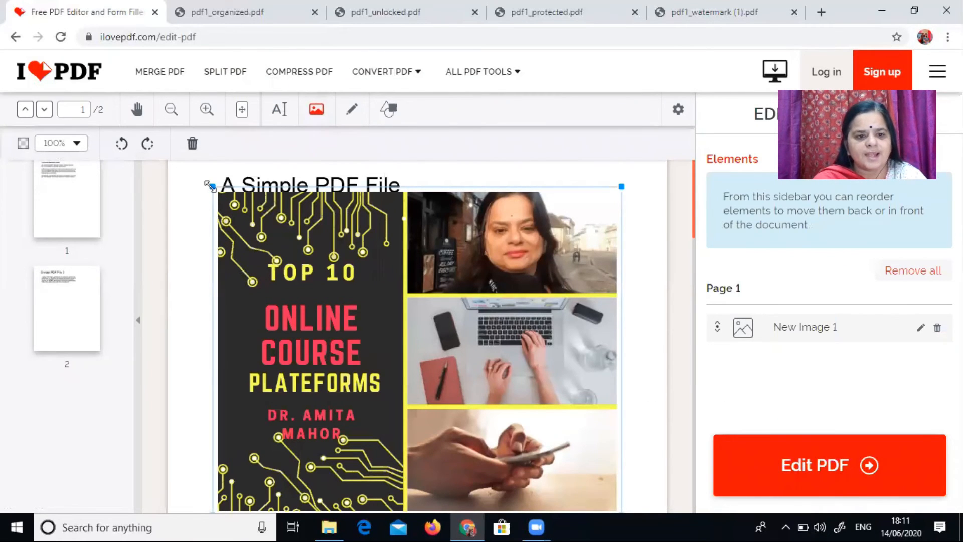
{"action": "left_click_drag", "start_coordinate": [212, 187], "coordinate": [397, 334]}
{"action": "left_click_drag", "start_coordinate": [512, 442], "coordinate": [367, 452]}
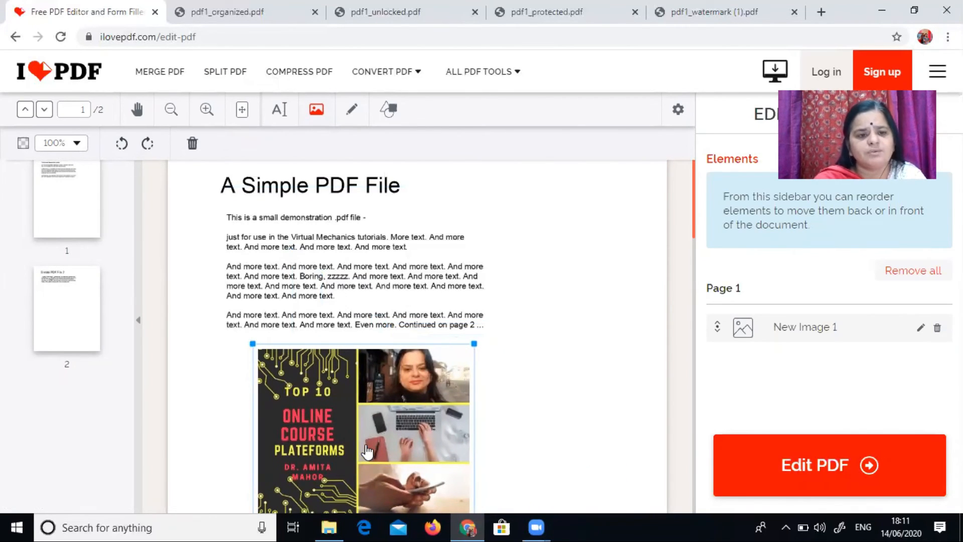
Step: Draw a freehand curved line to the right of the page text with the pen tool
{"action": "left_click", "coordinate": [356, 117]}
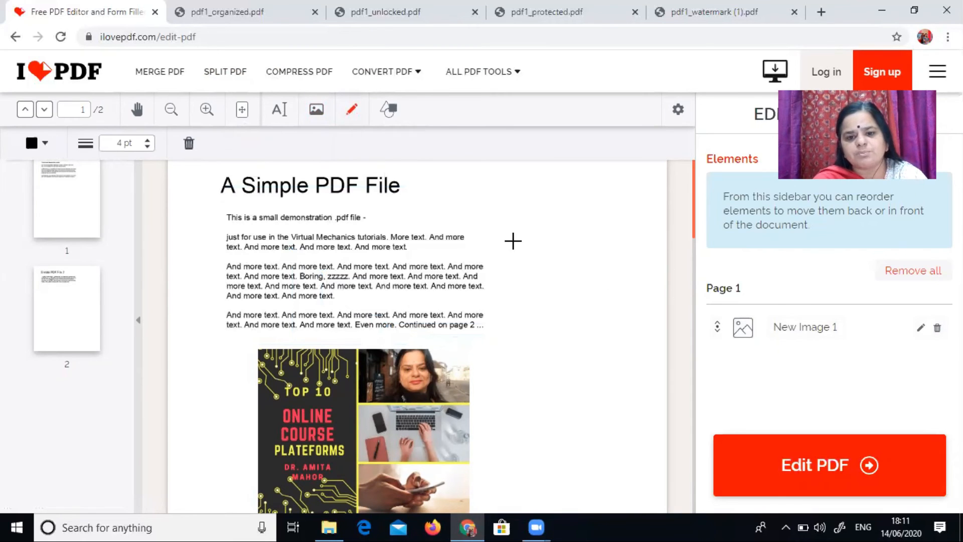
{"action": "left_click_drag", "start_coordinate": [530, 235], "coordinate": [540, 265]}
{"action": "left_click_drag", "start_coordinate": [618, 292], "coordinate": [646, 354]}
{"action": "left_click_drag", "start_coordinate": [645, 355], "coordinate": [622, 373]}
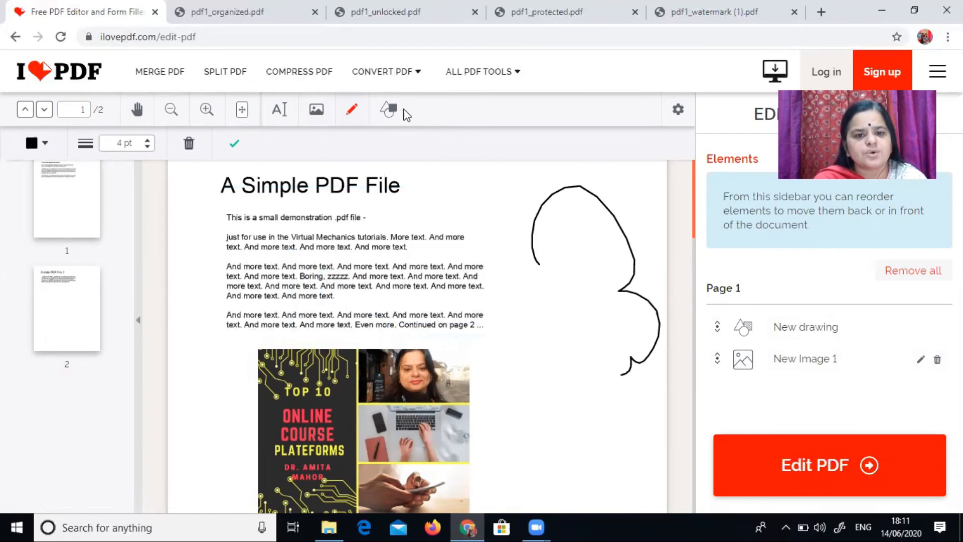
{"action": "left_click", "coordinate": [397, 116]}
{"action": "left_click", "coordinate": [554, 363]}
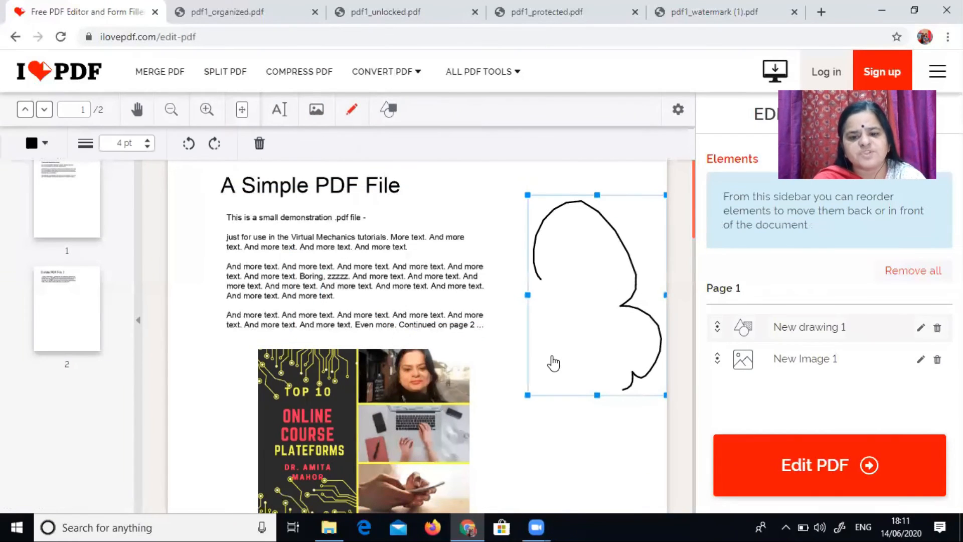
Step: Add a text box, move it below the drawing and replace its placeholder with the presenter's name
{"action": "left_click", "coordinate": [280, 110]}
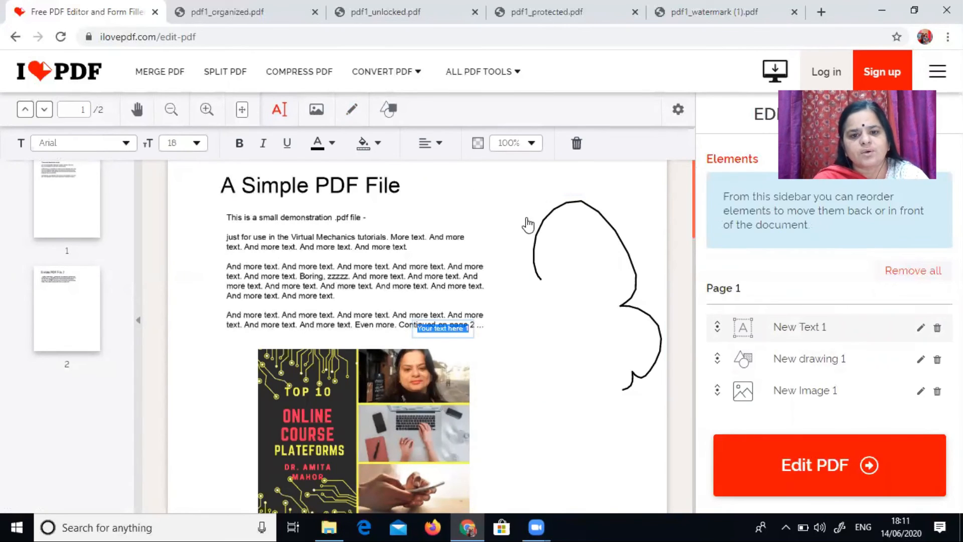
{"action": "left_click", "coordinate": [489, 199]}
{"action": "right_click", "coordinate": [436, 329]}
{"action": "left_click", "coordinate": [438, 330]}
{"action": "left_click", "coordinate": [437, 329]}
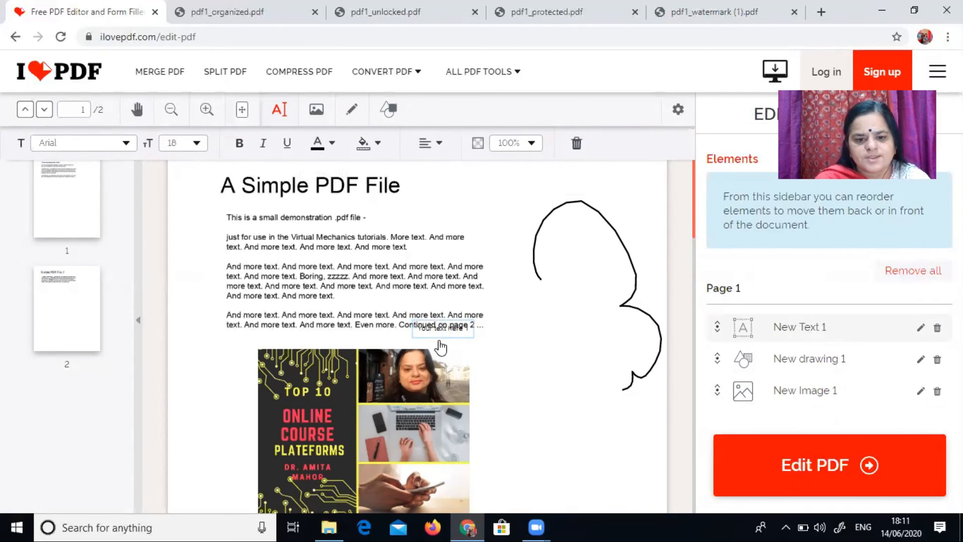
{"action": "left_click", "coordinate": [487, 196]}
{"action": "left_click_drag", "start_coordinate": [458, 336], "coordinate": [596, 428]}
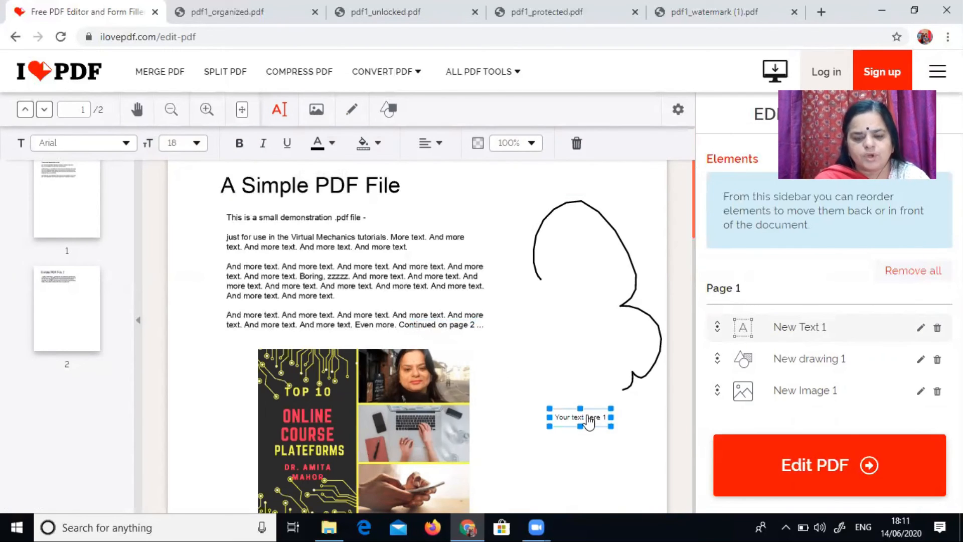
{"action": "double_click", "coordinate": [589, 416]}
{"action": "key", "text": "BackSpace"}
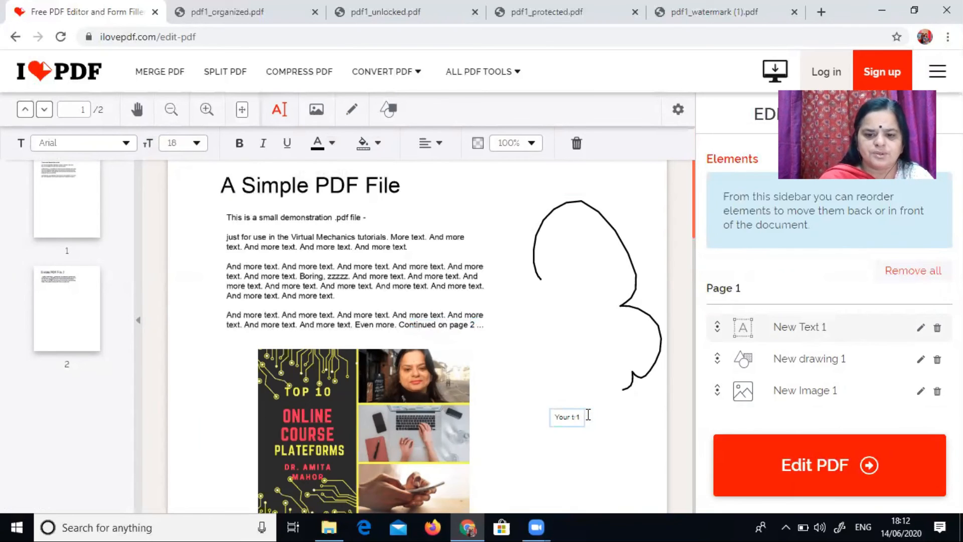
{"action": "type", "text": "amitya"}
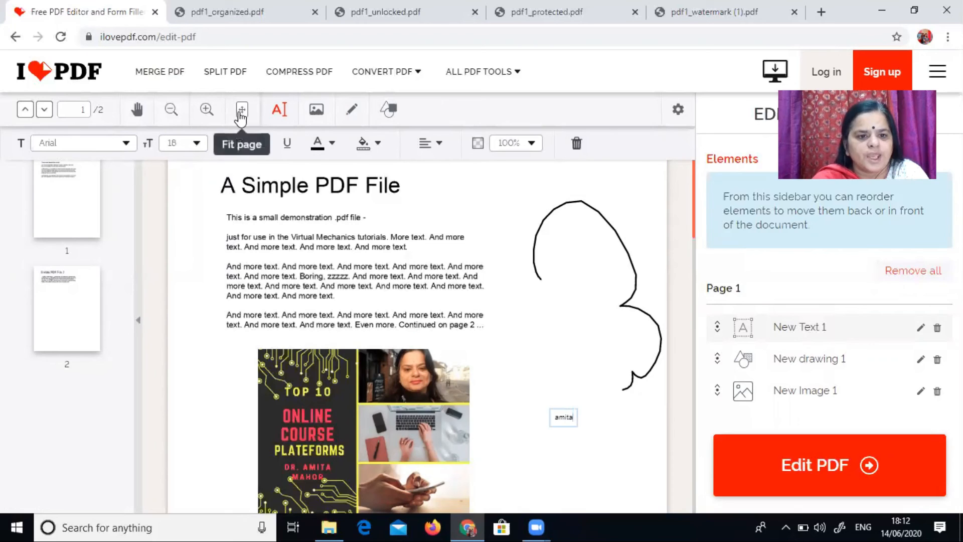
Step: Give the text box a red background and yellow text colour
{"action": "left_click", "coordinate": [241, 114]}
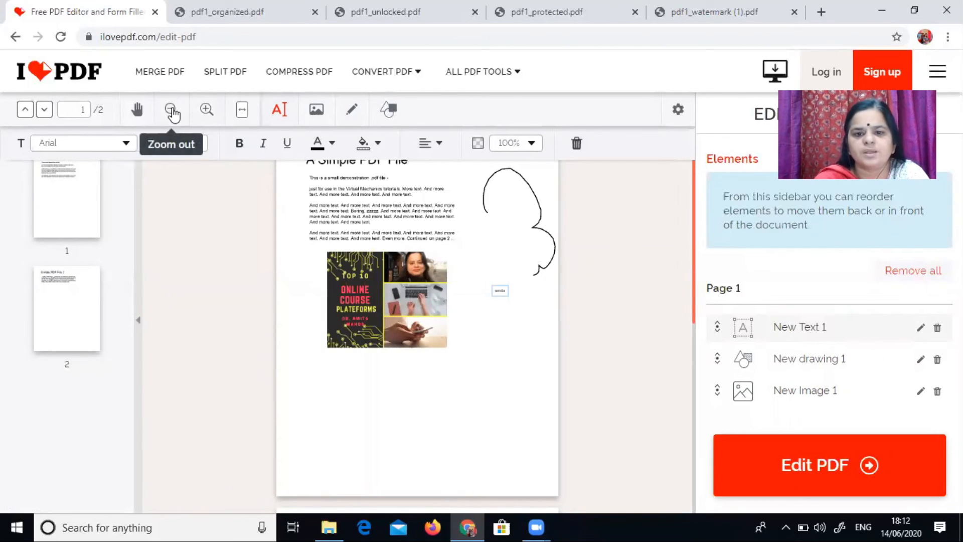
{"action": "left_click", "coordinate": [385, 155]}
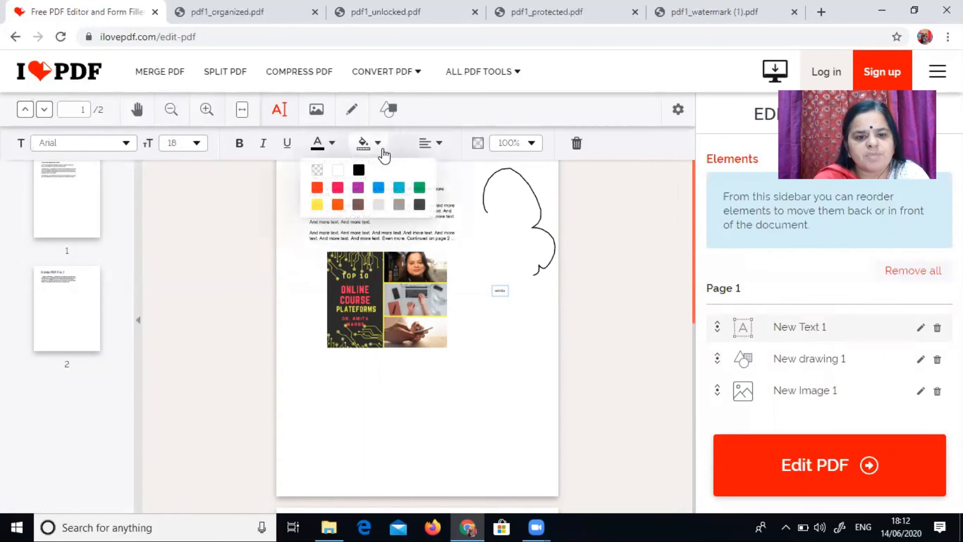
{"action": "left_click", "coordinate": [338, 189]}
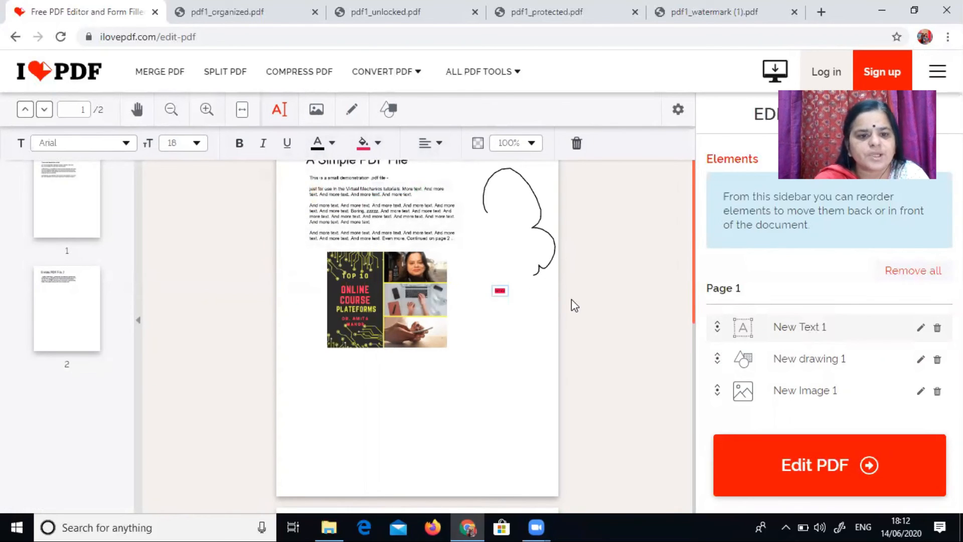
{"action": "left_click", "coordinate": [335, 144]}
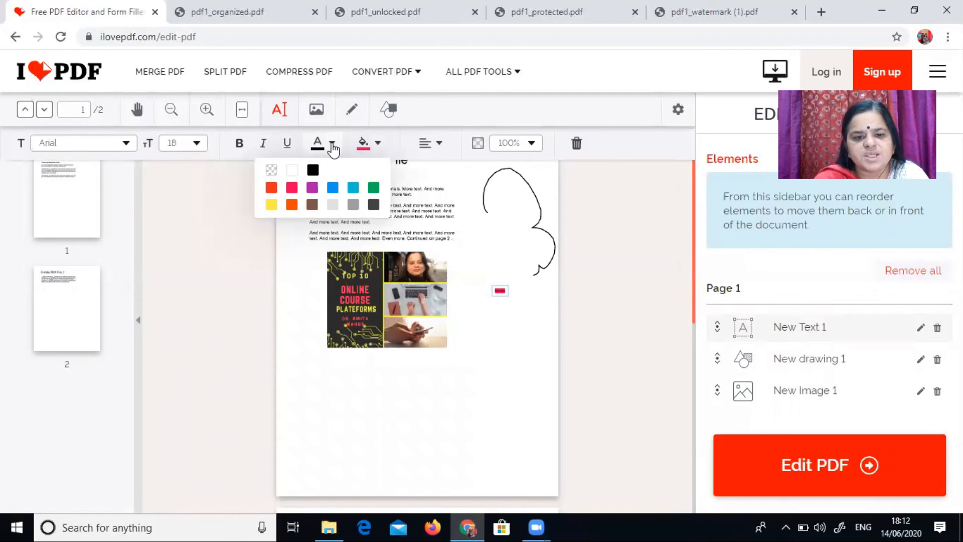
{"action": "left_click", "coordinate": [276, 207]}
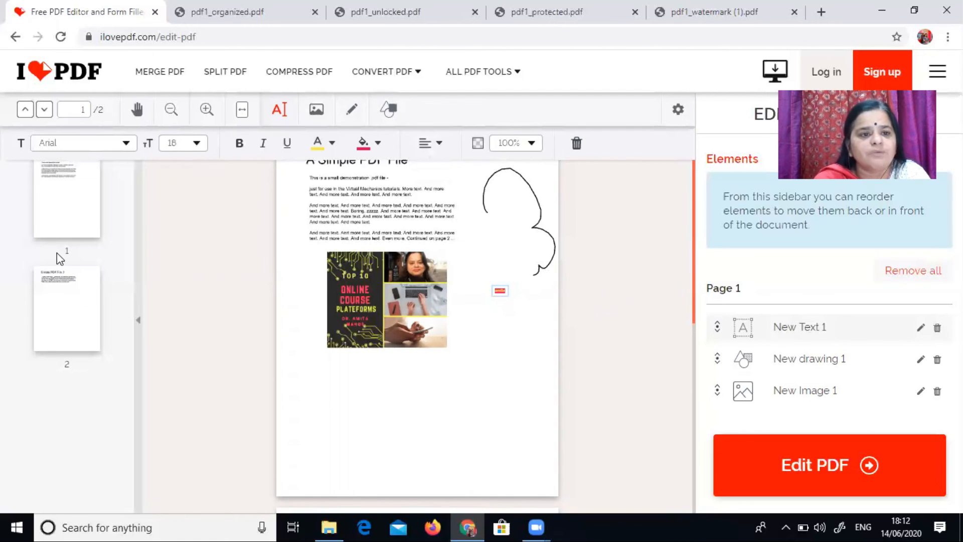
Step: Leave the PDF editor without saving and return to the tools list
{"action": "left_click", "coordinate": [11, 40]}
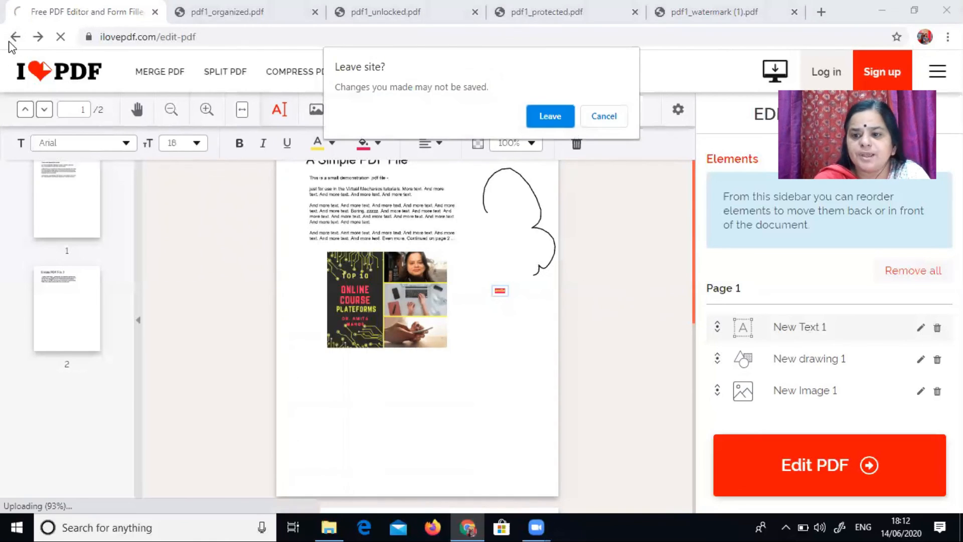
{"action": "left_click", "coordinate": [558, 120]}
{"action": "left_click_drag", "start_coordinate": [957, 145], "coordinate": [958, 106]}
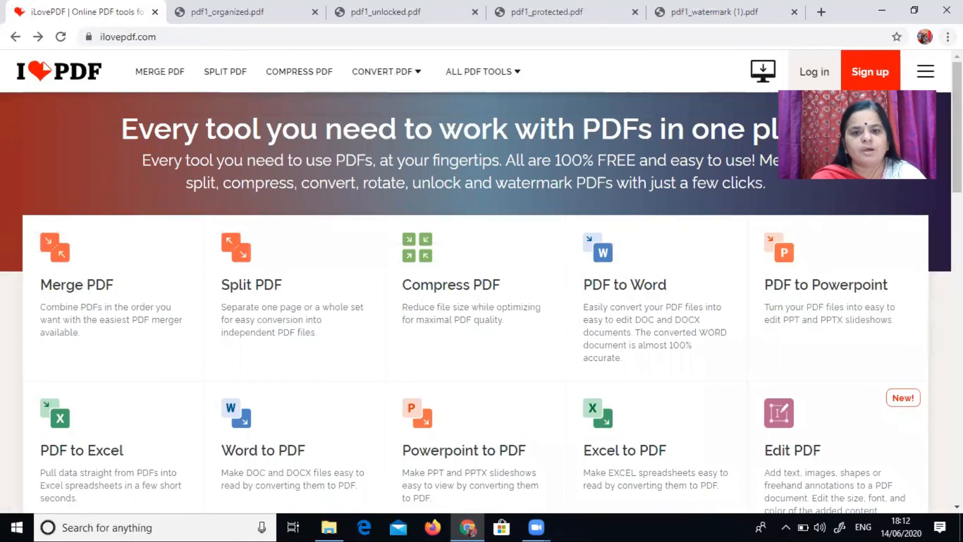